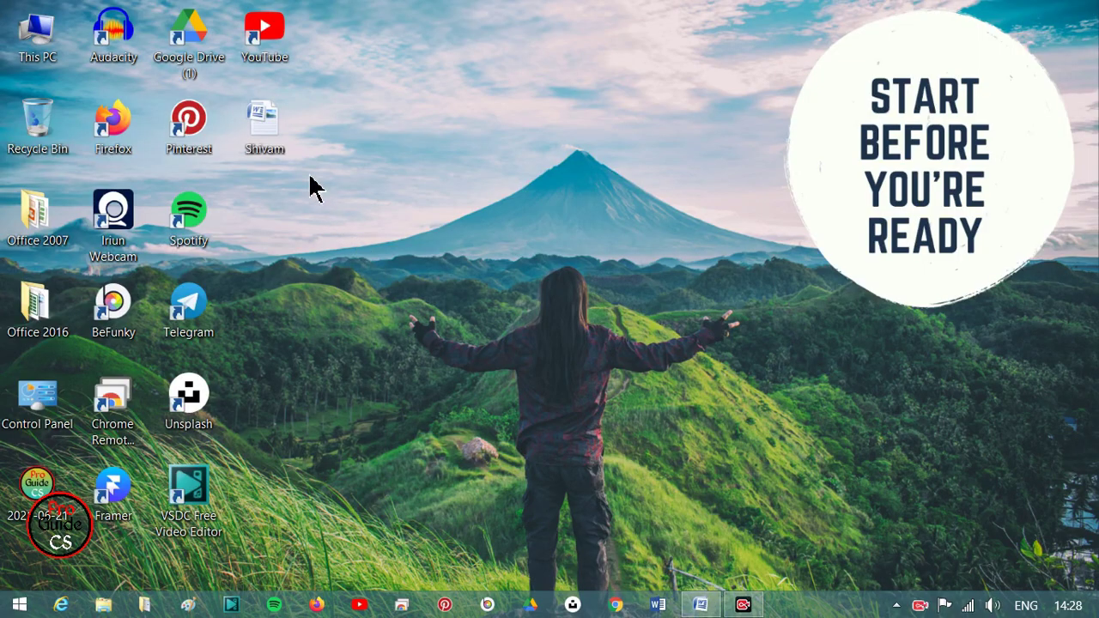
# Open the sample paragraphs document from its desktop icon in Word
pyautogui.doubleClick(283, 148)
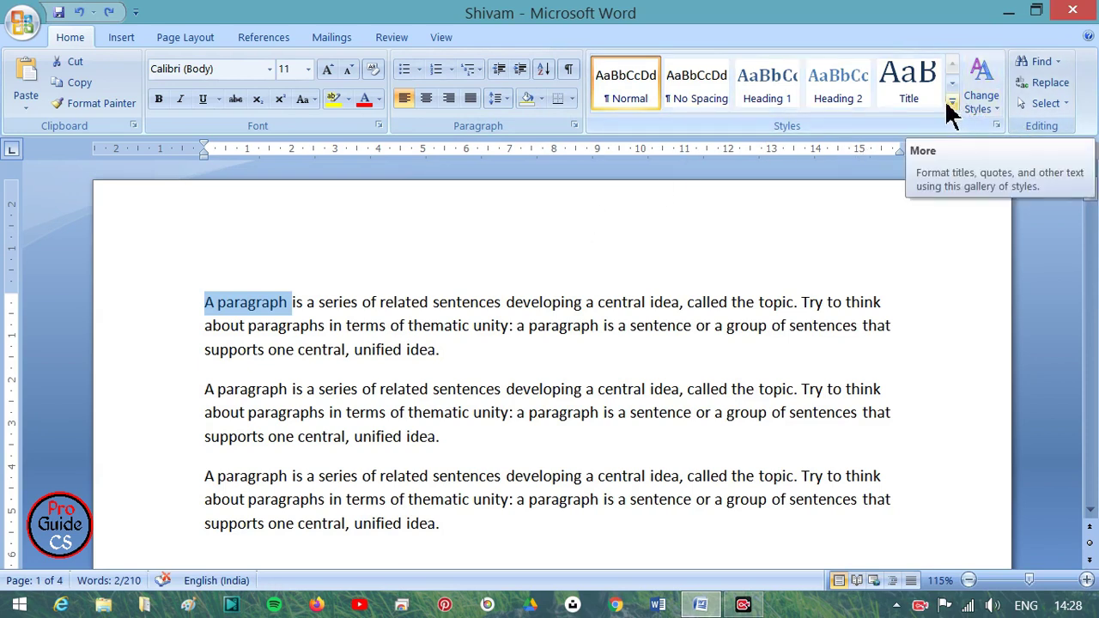
# Select the first sample paragraph, then clear the selection
pyautogui.click(324, 323)
pyautogui.moveTo(444, 354); pyautogui.dragTo(217, 310)
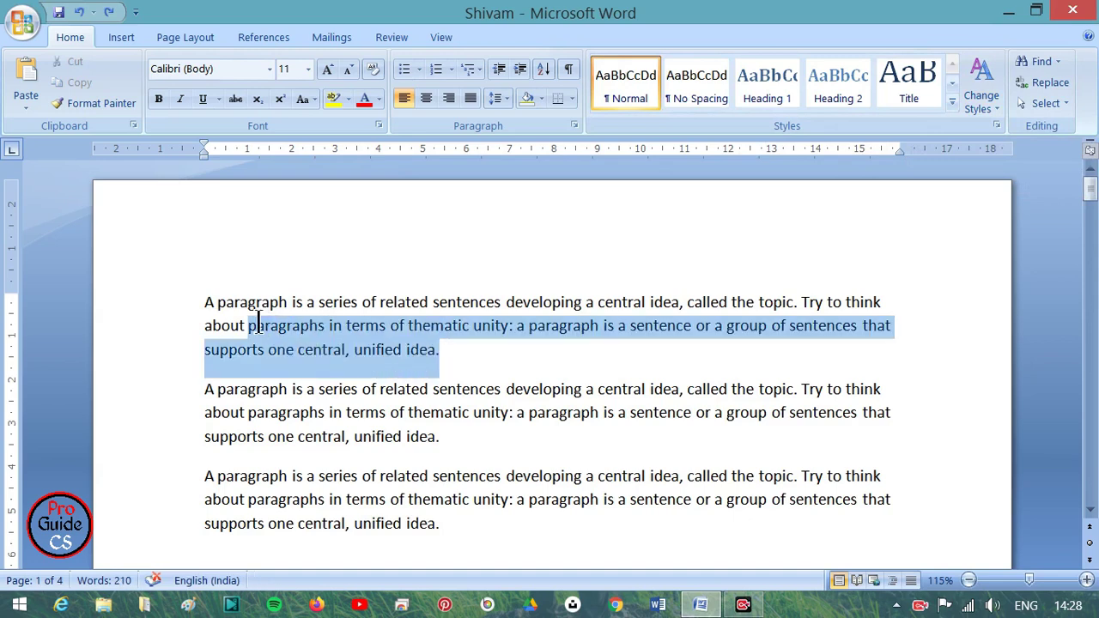
pyautogui.click(272, 329)
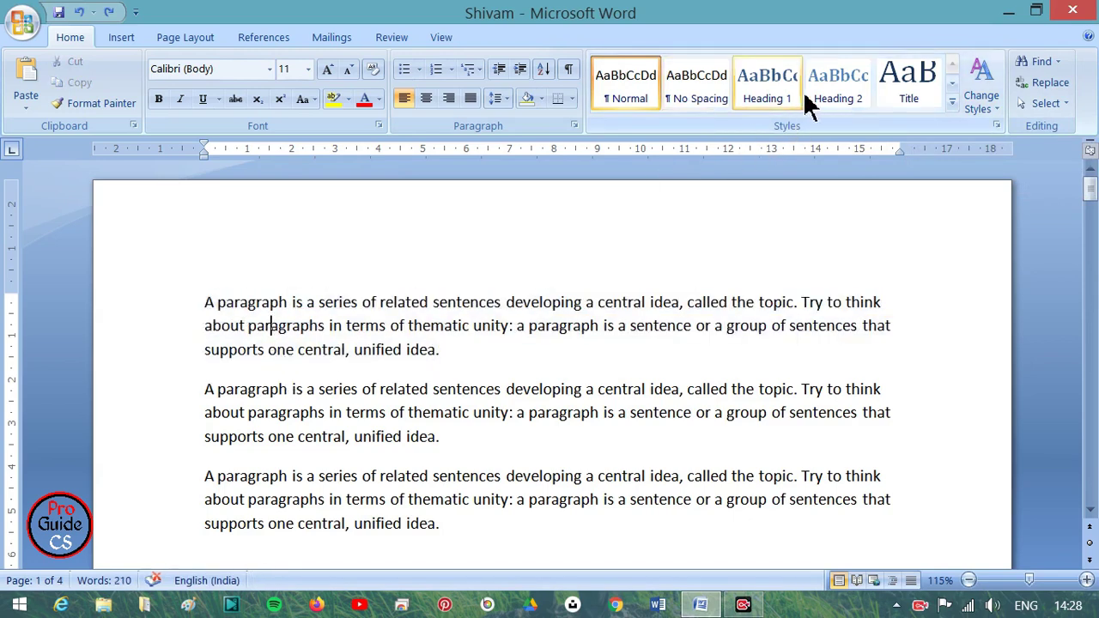
# Page through every Quick Styles row and expand the full gallery, then go to Chrome's search box
pyautogui.click(953, 105)
pyautogui.click(980, 164)
pyautogui.click(952, 84)
pyautogui.click(951, 84)
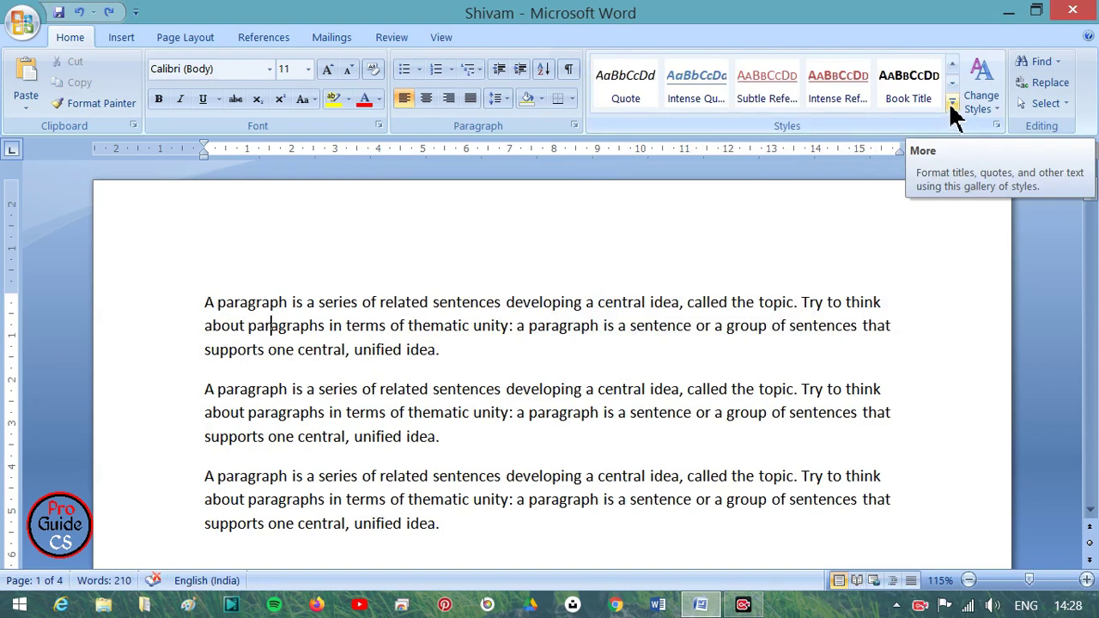
pyautogui.click(951, 104)
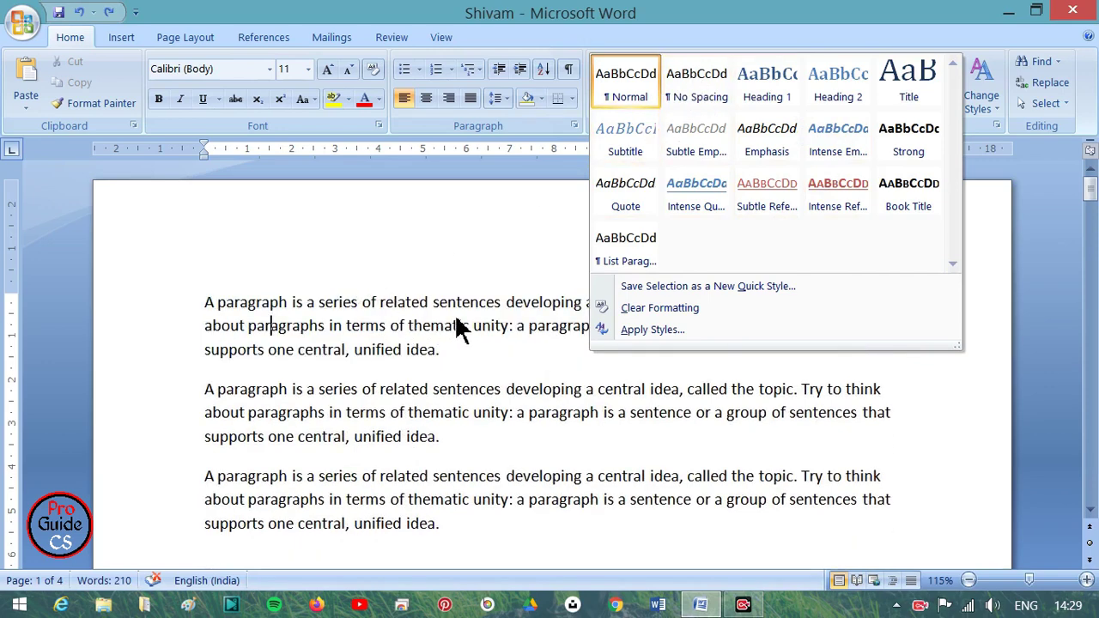
pyautogui.click(619, 606)
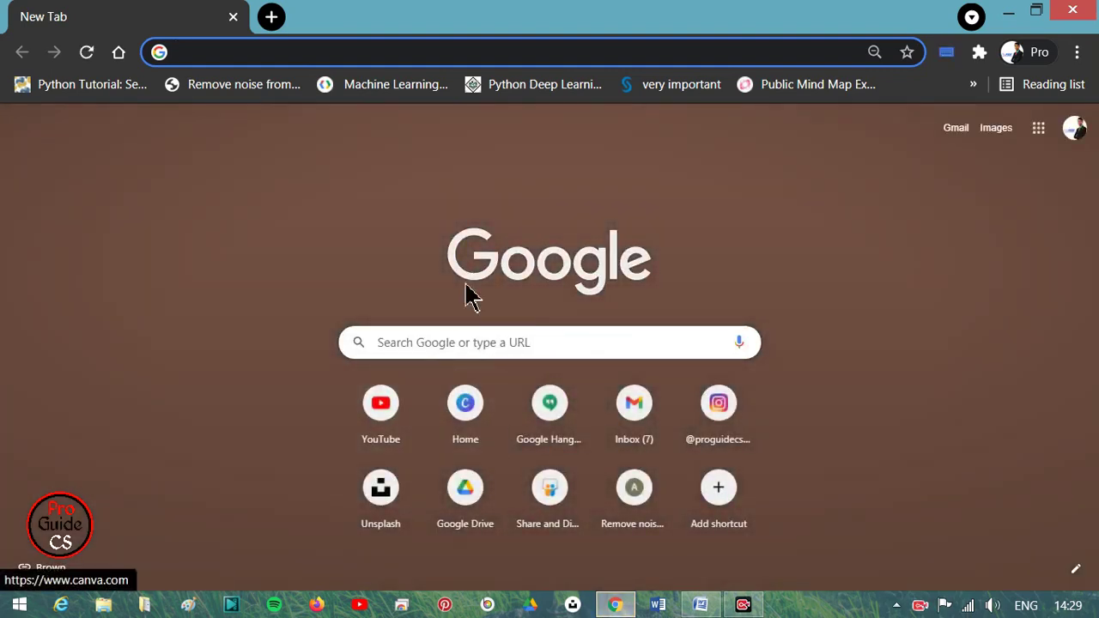
pyautogui.click(416, 49)
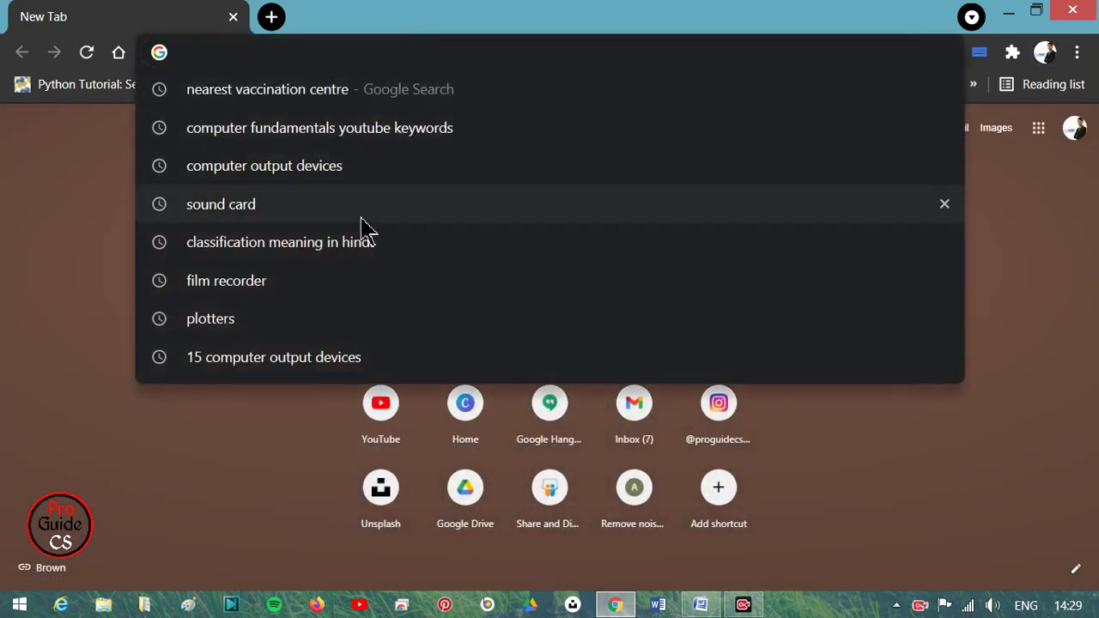
# Search Google for 'sound card' and open the javatpoint sound card article
pyautogui.click(305, 215)
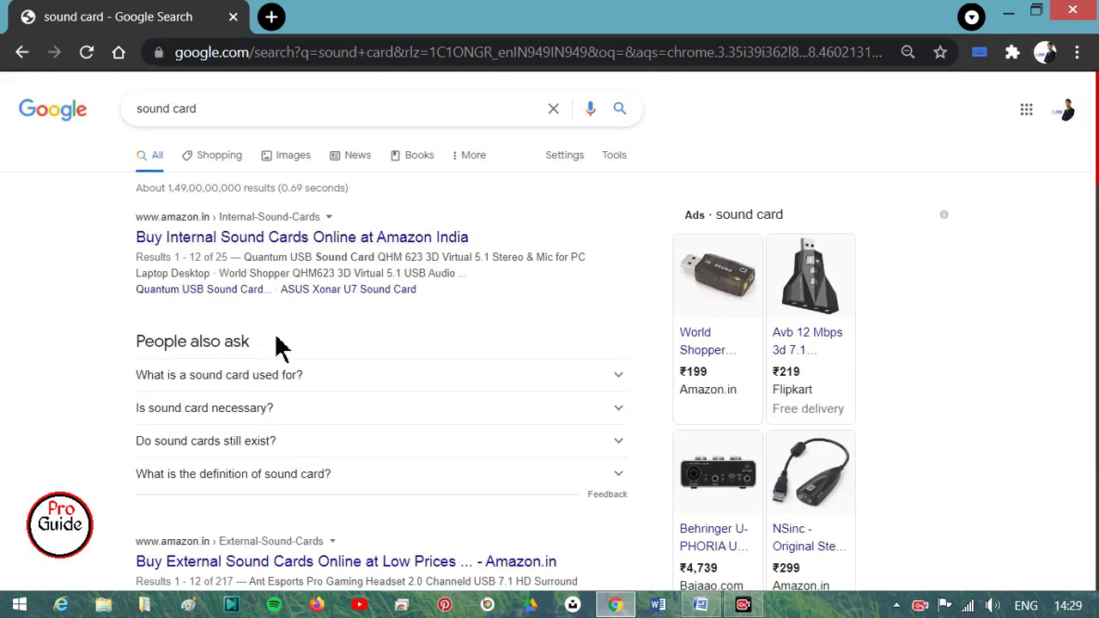
pyautogui.scroll(-5, 266, 331)
pyautogui.scroll(-5, 266, 331)
pyautogui.scroll(-5, 266, 331)
pyautogui.scroll(-3, 266, 331)
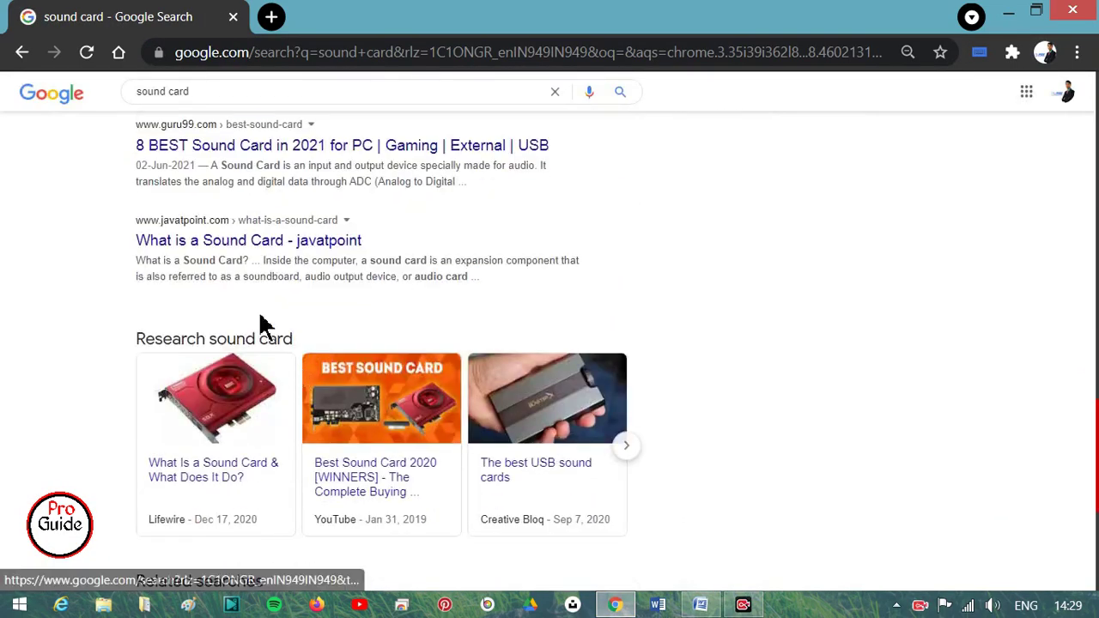
pyautogui.click(263, 244)
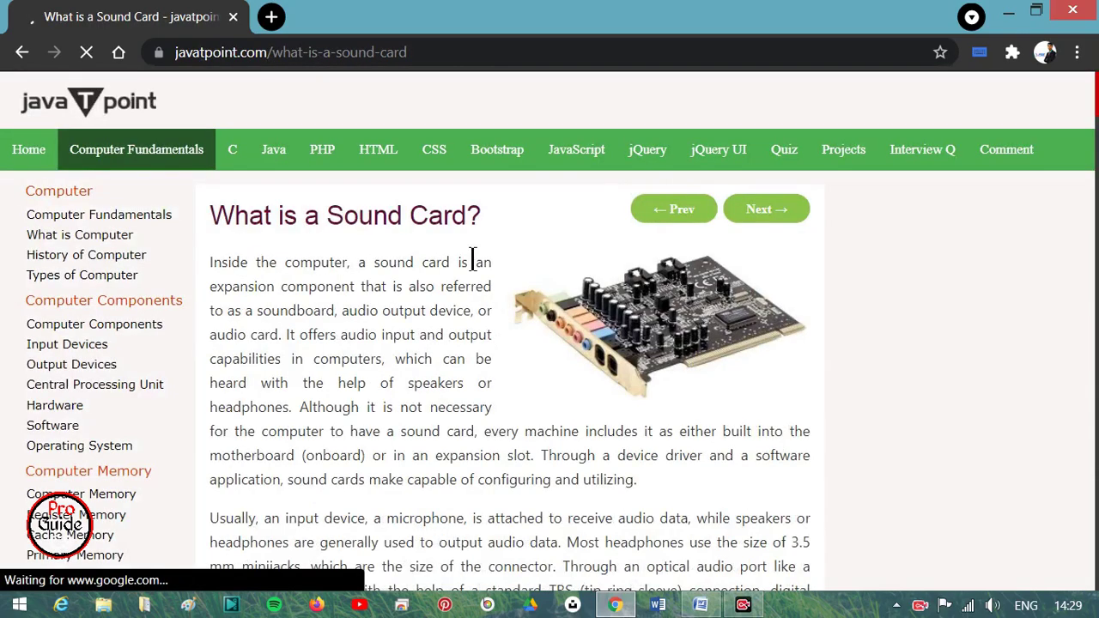
# Select the article's 'What is a Sound Card?' heading and opening text, then return to Word
pyautogui.scroll(-1, 463, 258)
pyautogui.scroll(-1, 421, 279)
pyautogui.scroll(1, 416, 279)
pyautogui.scroll(1, 211, 166)
pyautogui.moveTo(211, 167)
pyautogui.mouseDown()
pyautogui.moveTo(518, 425)
pyautogui.moveTo(663, 501)
pyautogui.mouseUp()
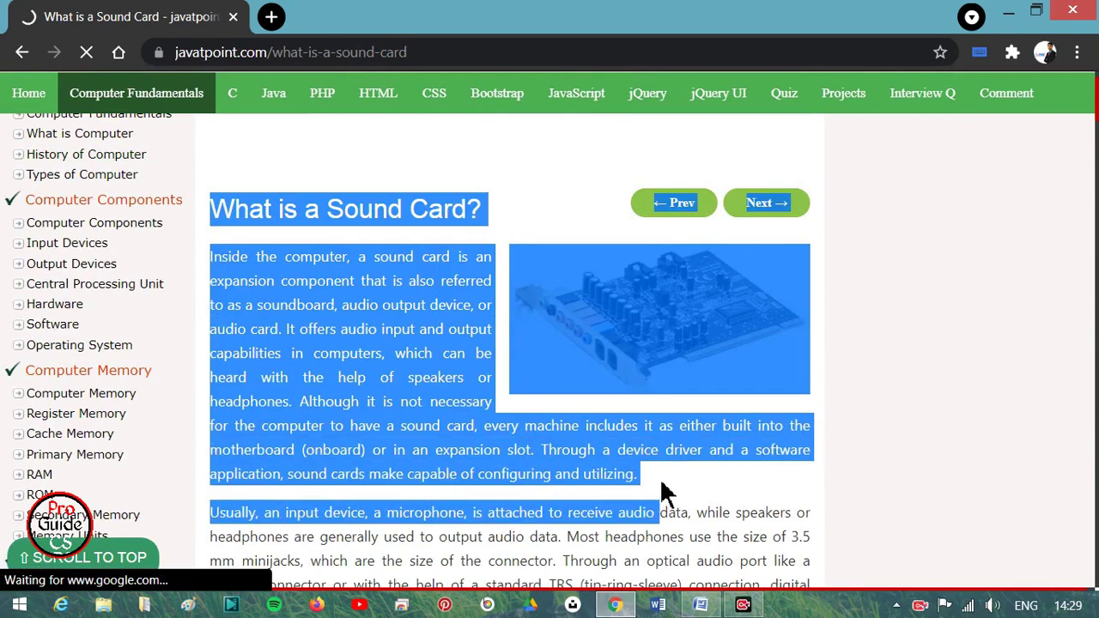
pyautogui.click(700, 605)
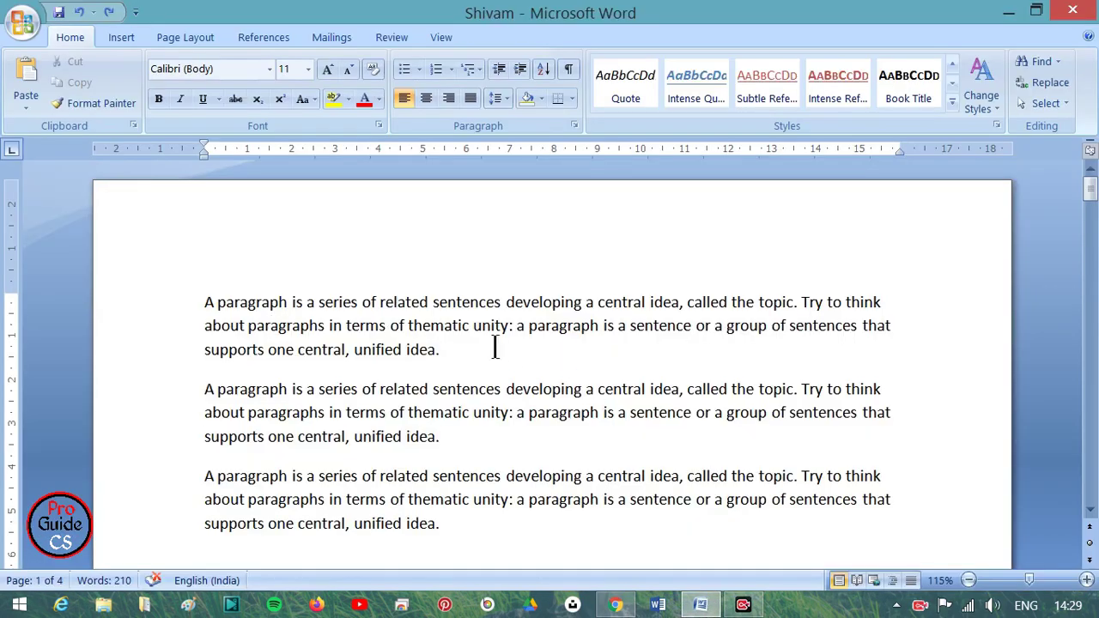
pyautogui.scroll(-5, 472, 418)
pyautogui.hotkey('ctrl', 'v')
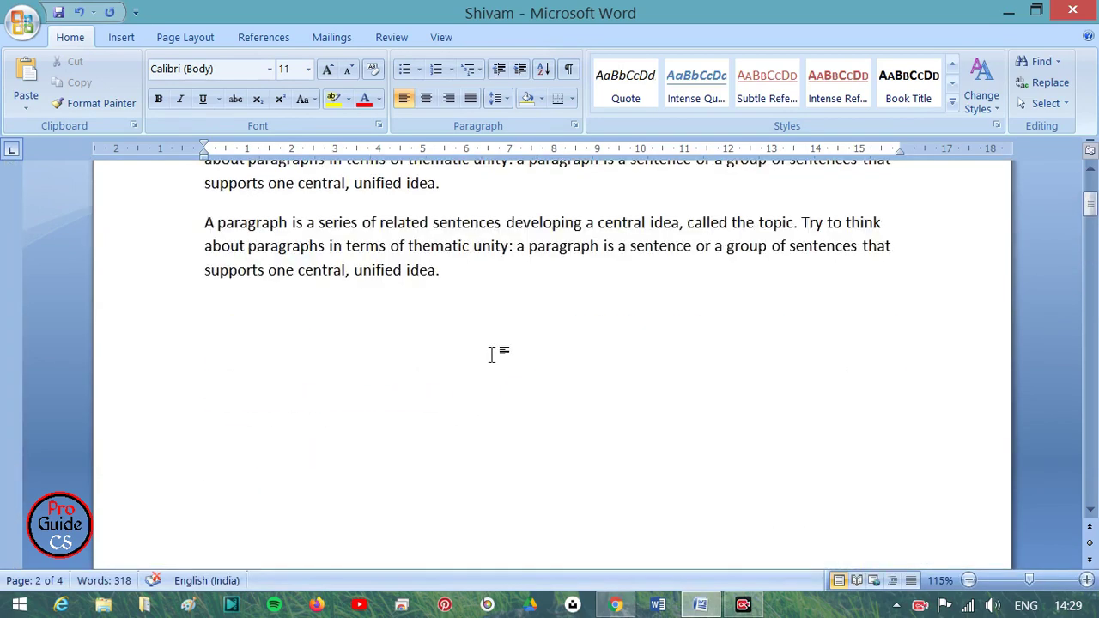
pyautogui.scroll(-3, 504, 361)
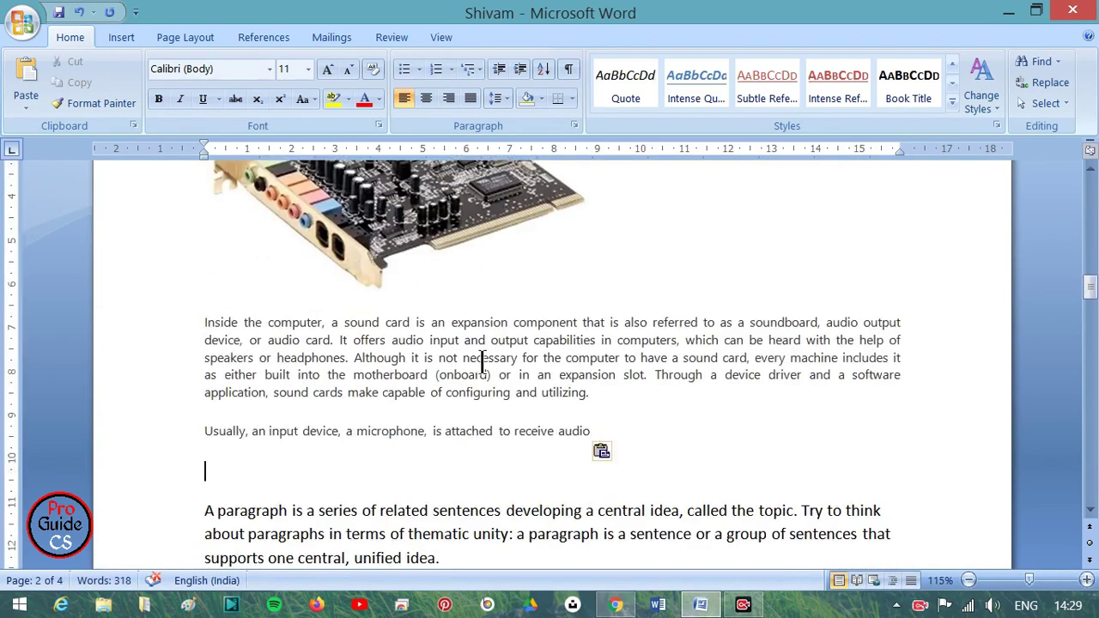
pyautogui.moveTo(187, 498); pyautogui.dragTo(218, 271)
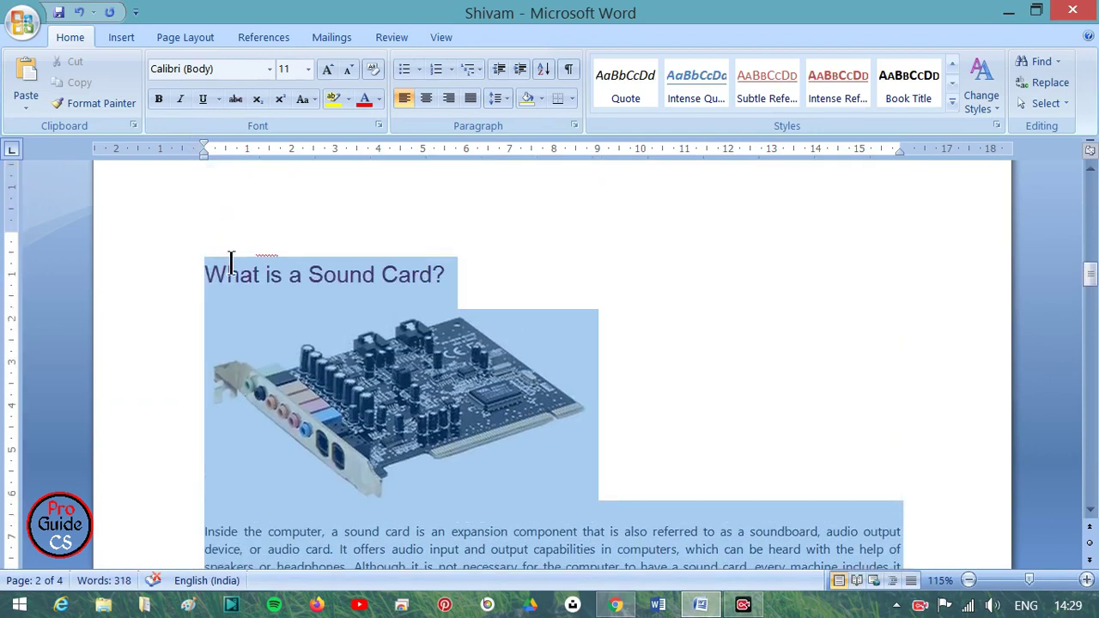
pyautogui.click(952, 103)
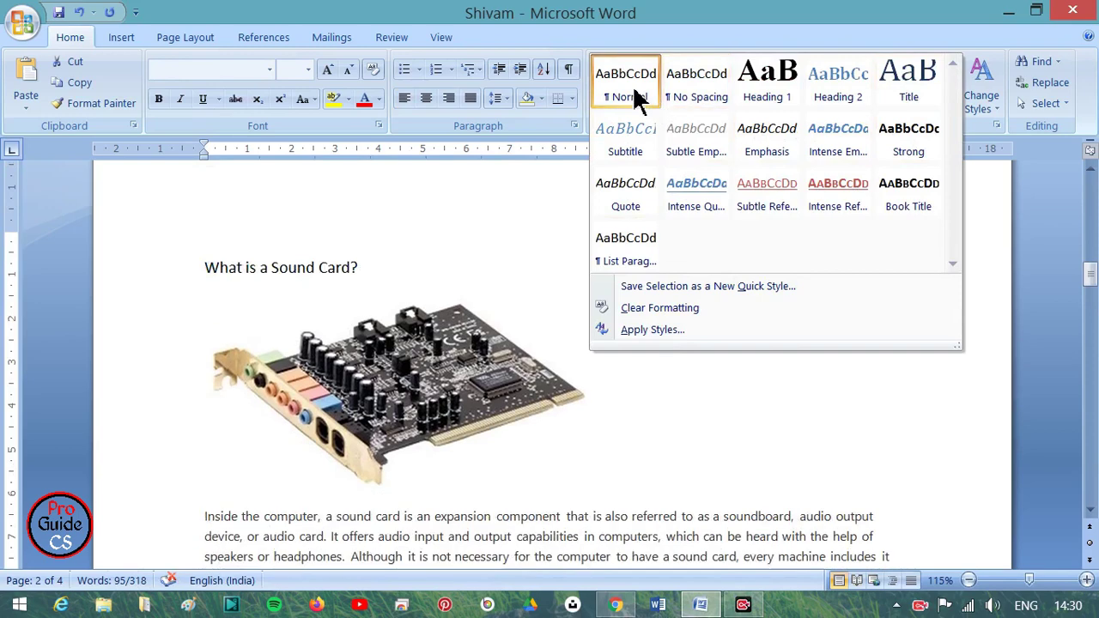
pyautogui.click(634, 94)
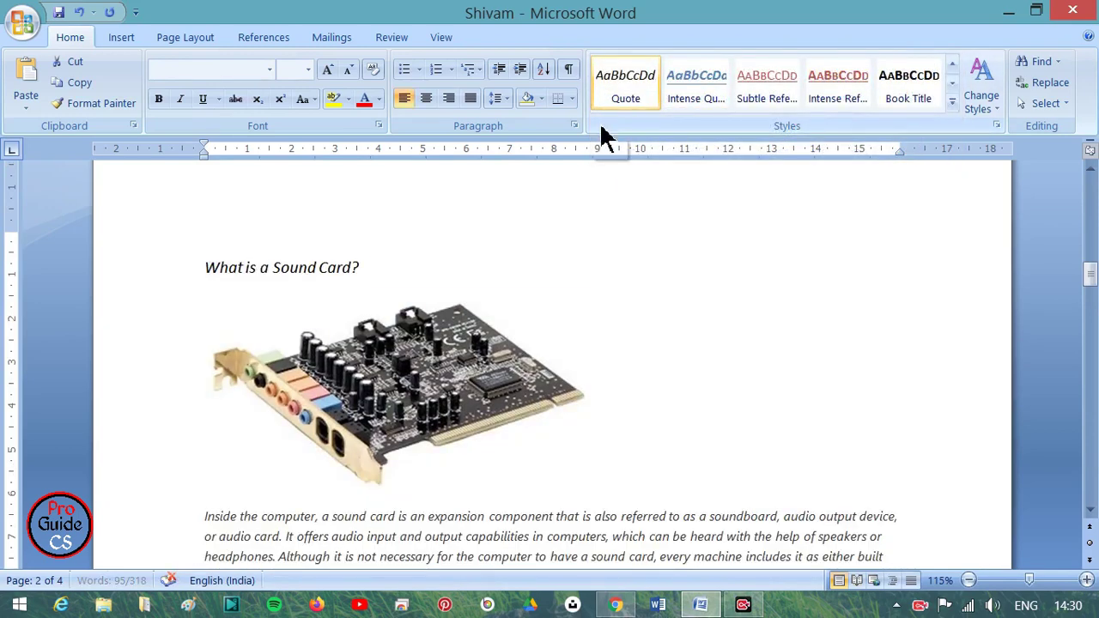
pyautogui.click(952, 102)
pyautogui.click(643, 86)
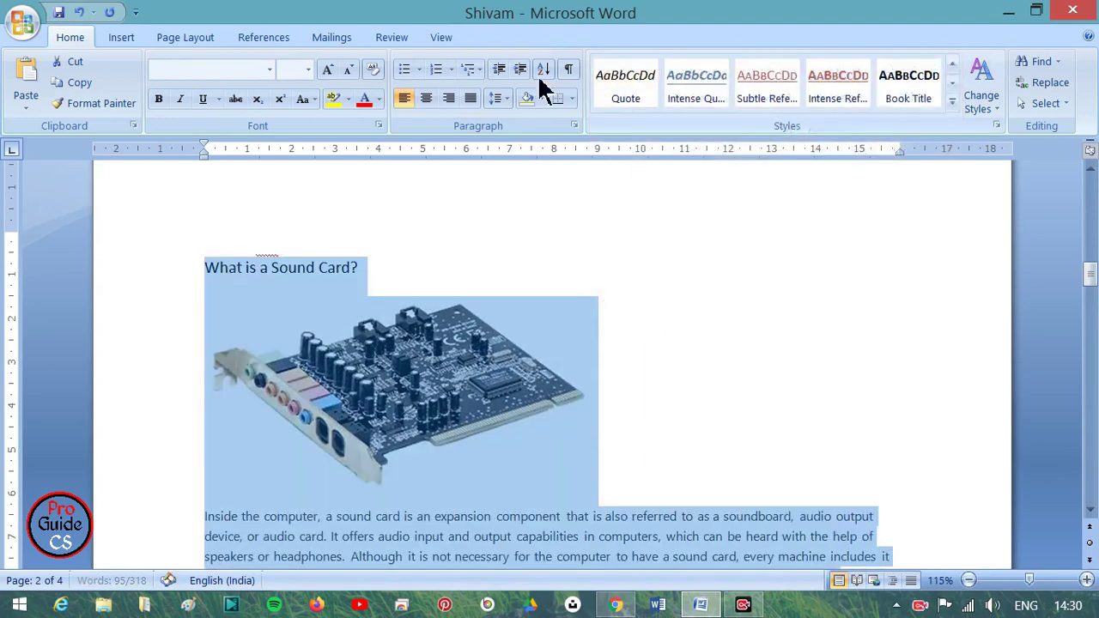
pyautogui.click(373, 70)
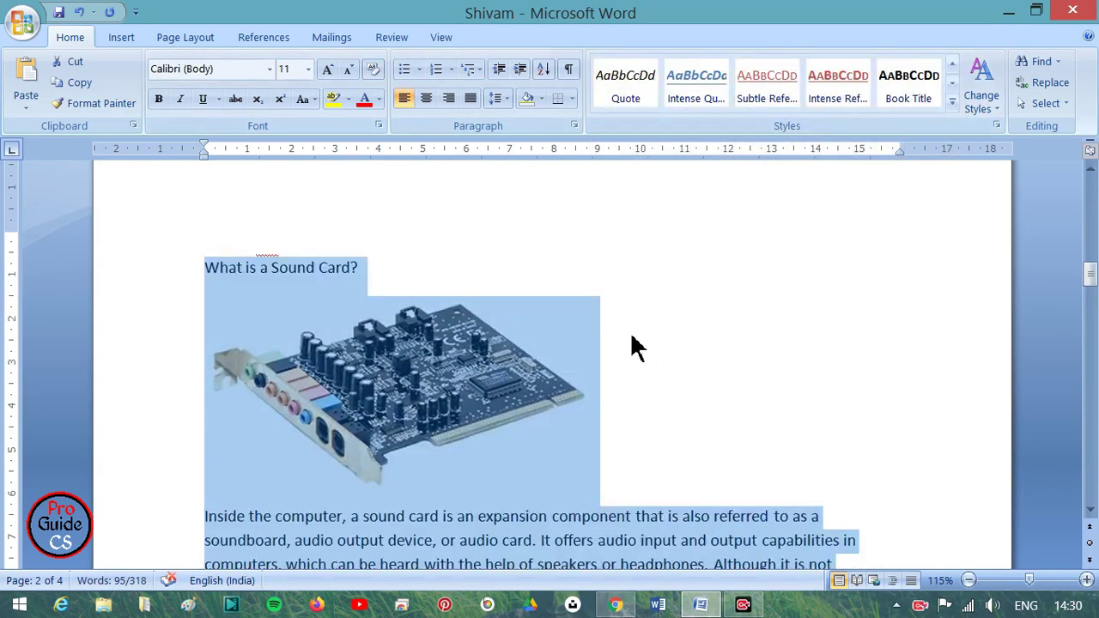
pyautogui.press('Delete')
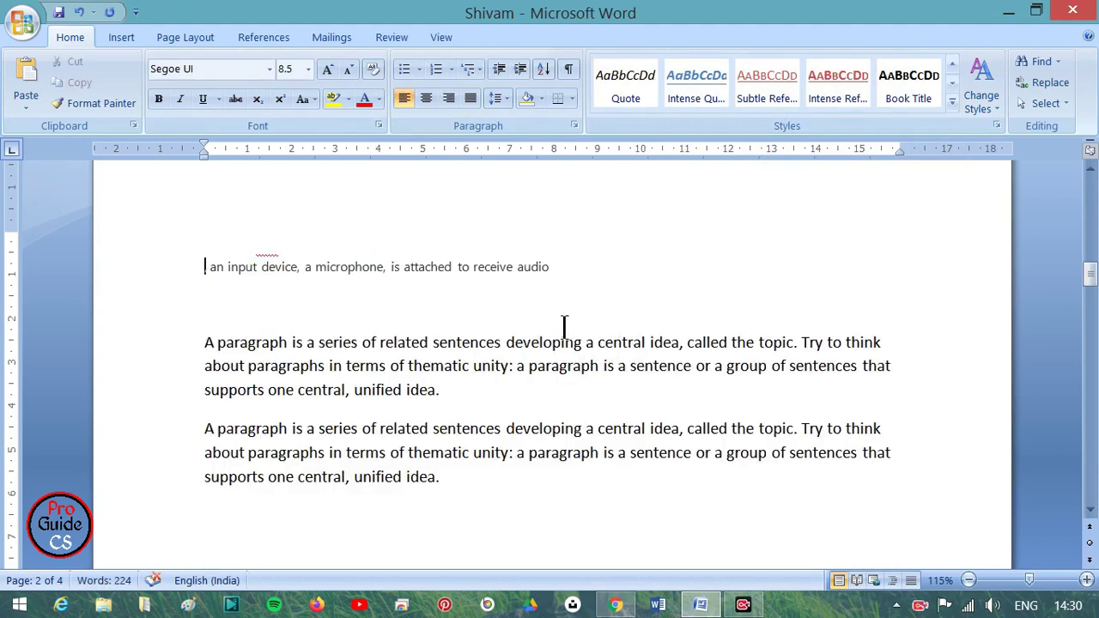
pyautogui.moveTo(557, 268); pyautogui.dragTo(204, 266)
pyautogui.press('Delete')
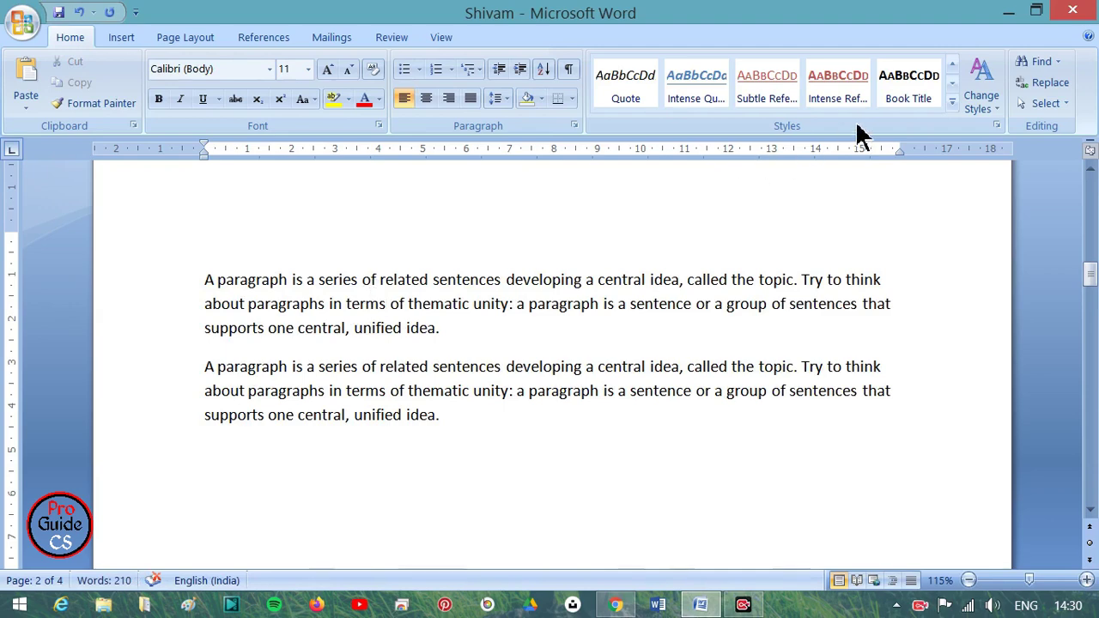
pyautogui.click(951, 102)
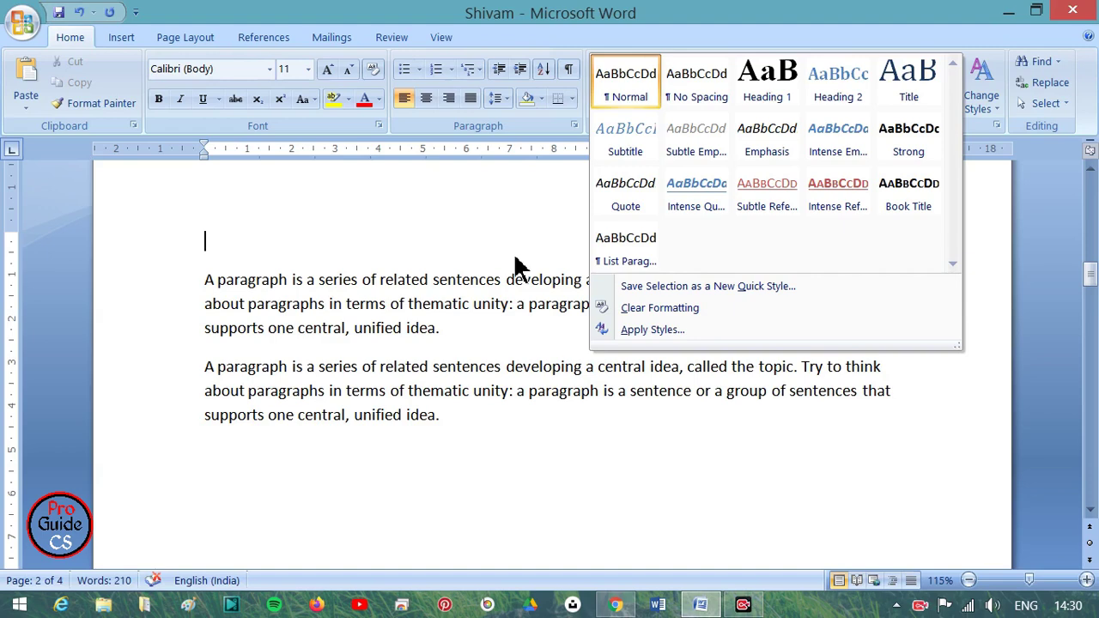
# Apply the No Spacing style to both sample paragraphs
pyautogui.click(456, 380)
pyautogui.click(441, 415)
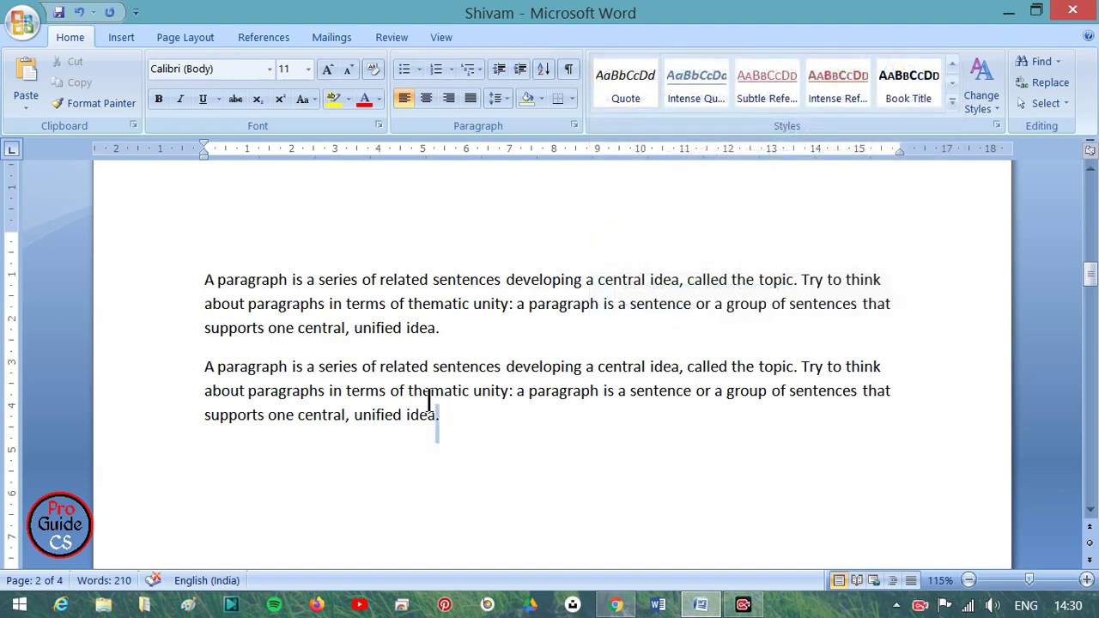
pyautogui.moveTo(442, 415); pyautogui.dragTo(206, 279)
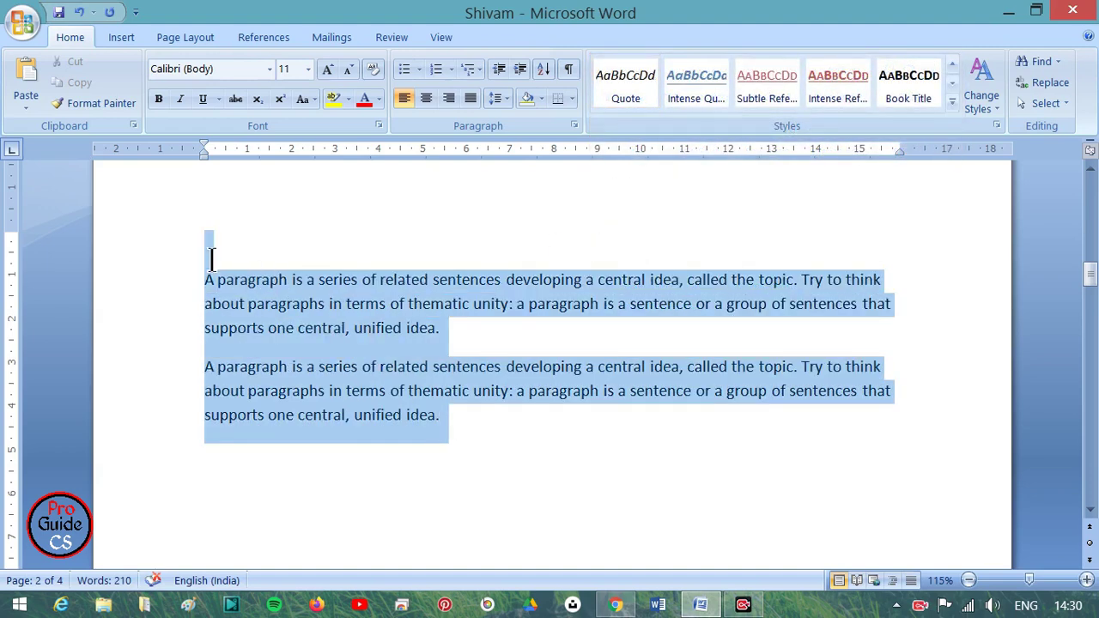
pyautogui.click(953, 103)
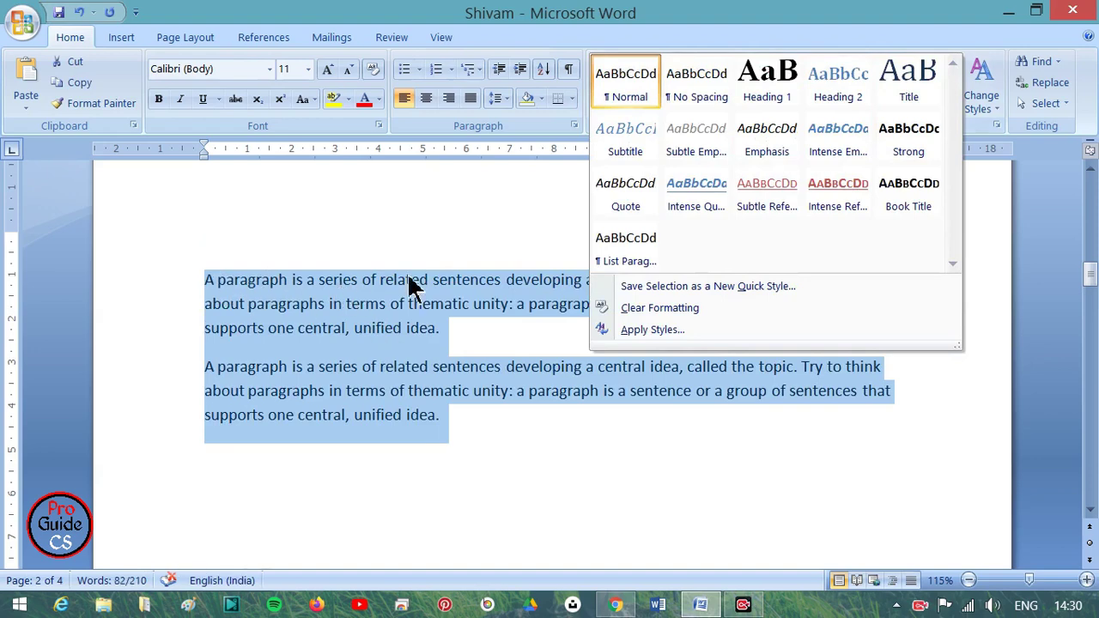
pyautogui.click(684, 92)
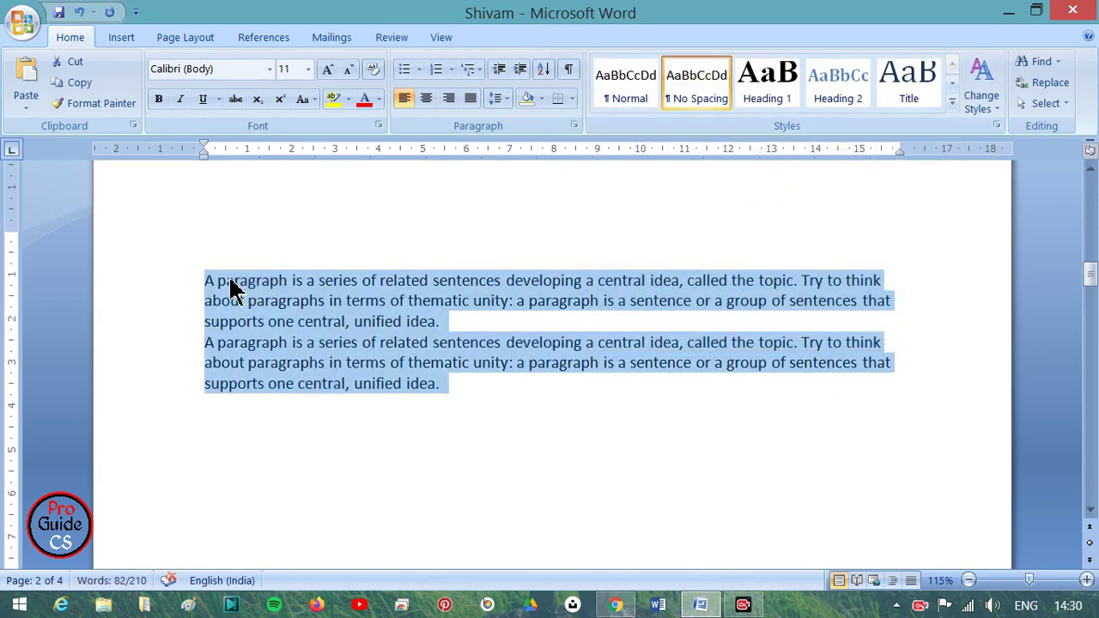
pyautogui.click(219, 281)
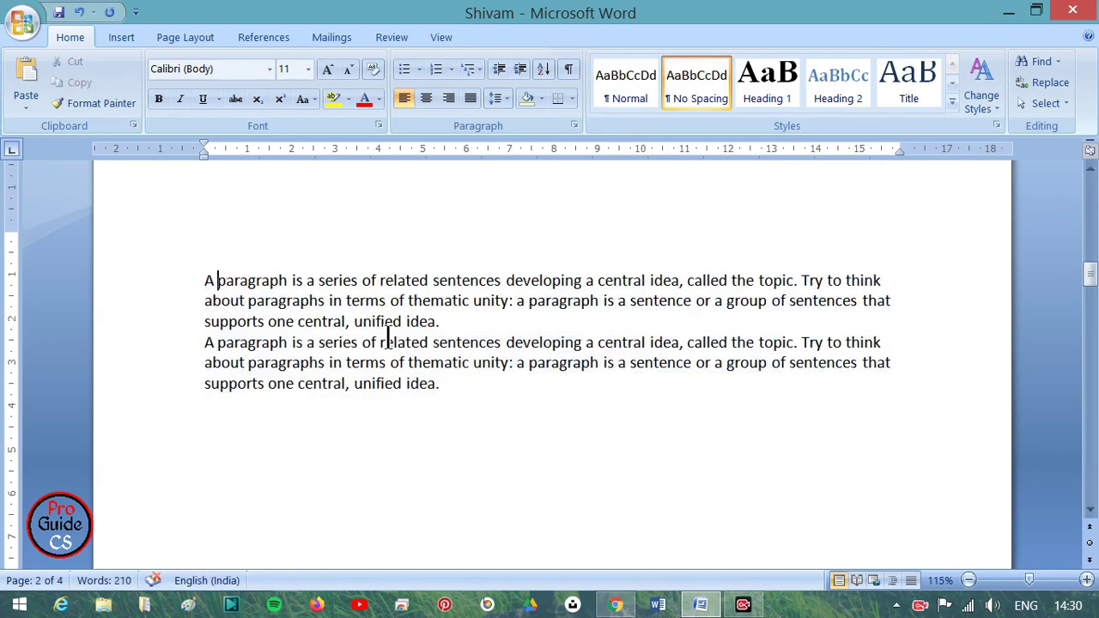
# Try double line spacing on the paragraphs, then go back to No Spacing
pyautogui.moveTo(440, 386); pyautogui.dragTo(204, 277)
pyautogui.click(492, 106)
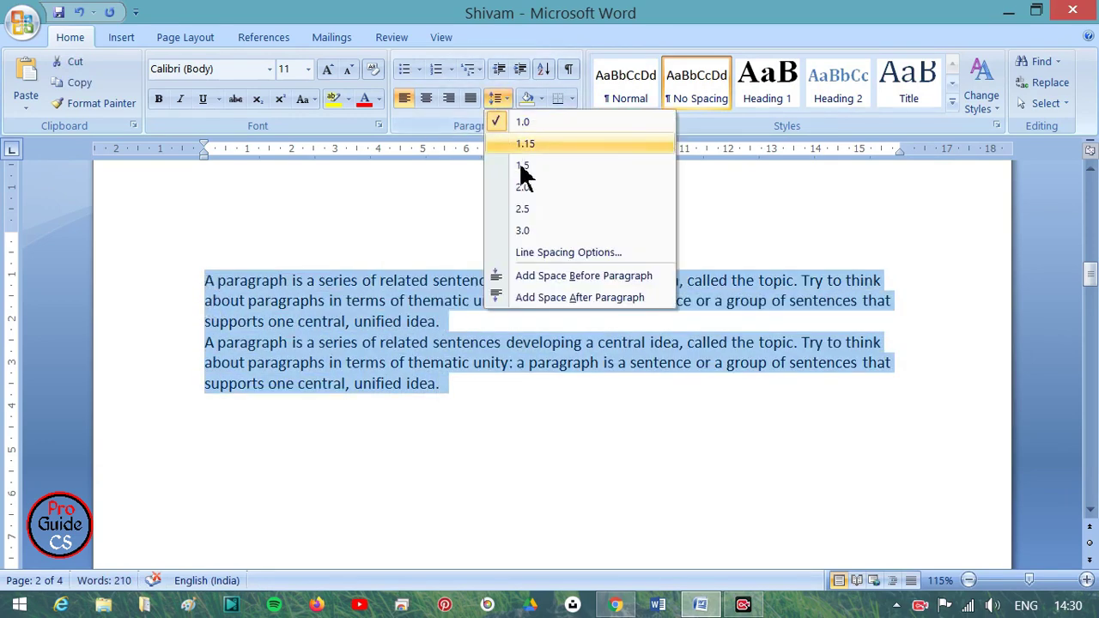
pyautogui.click(522, 186)
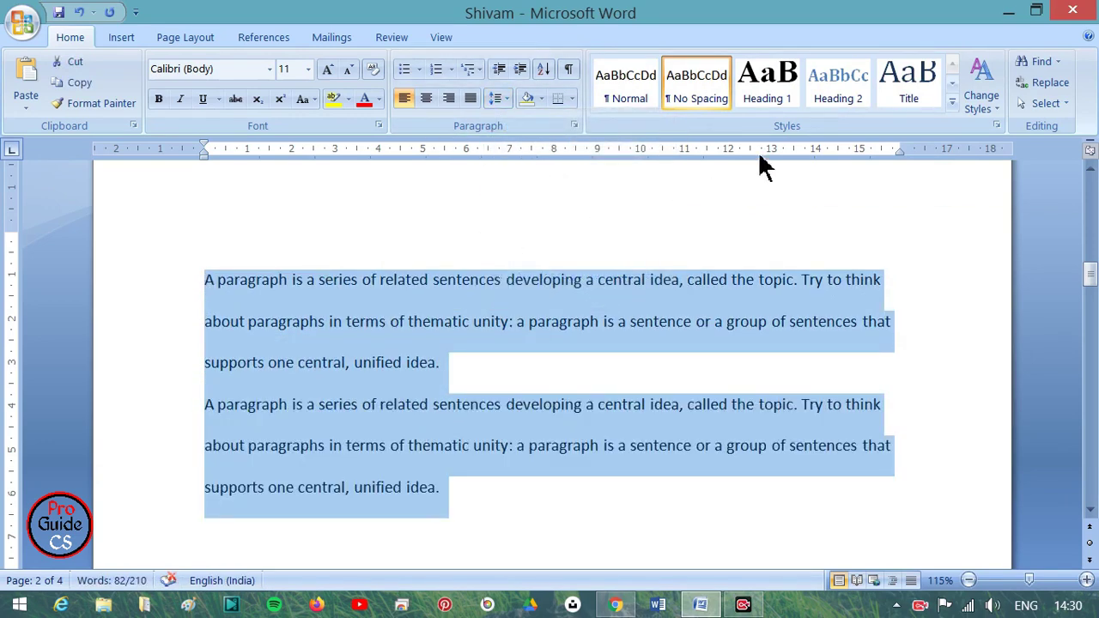
pyautogui.click(697, 82)
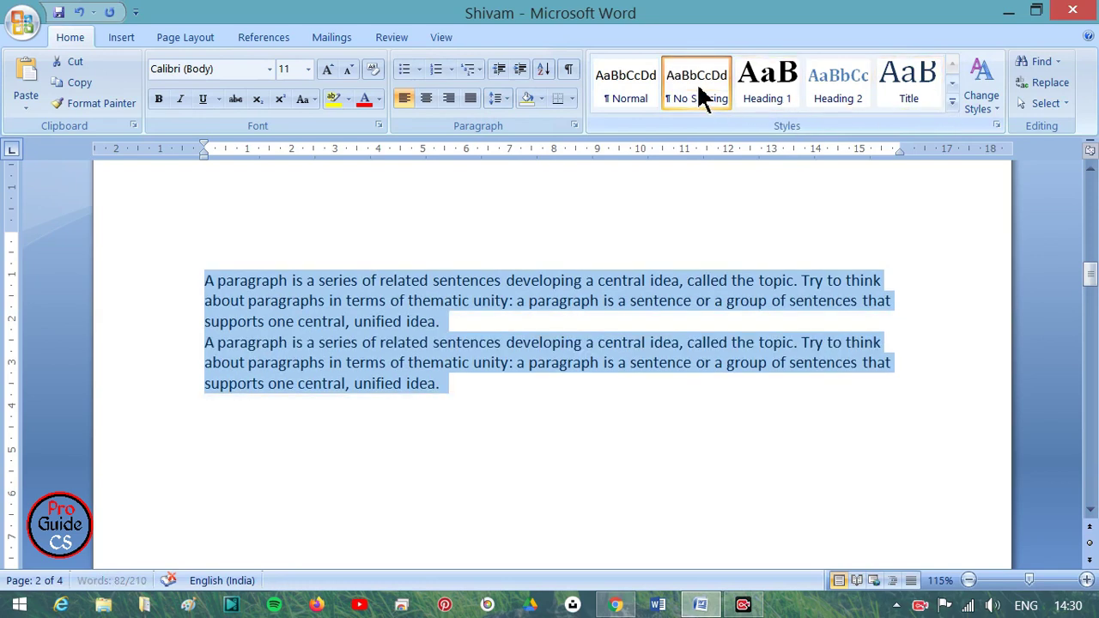
pyautogui.click(496, 100)
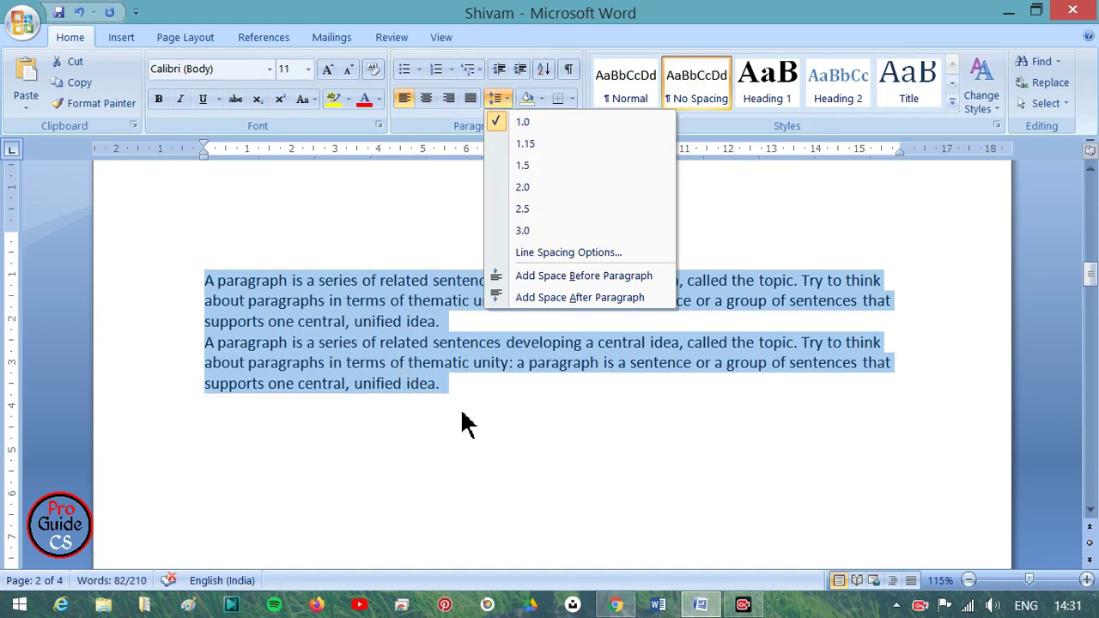
pyautogui.click(472, 407)
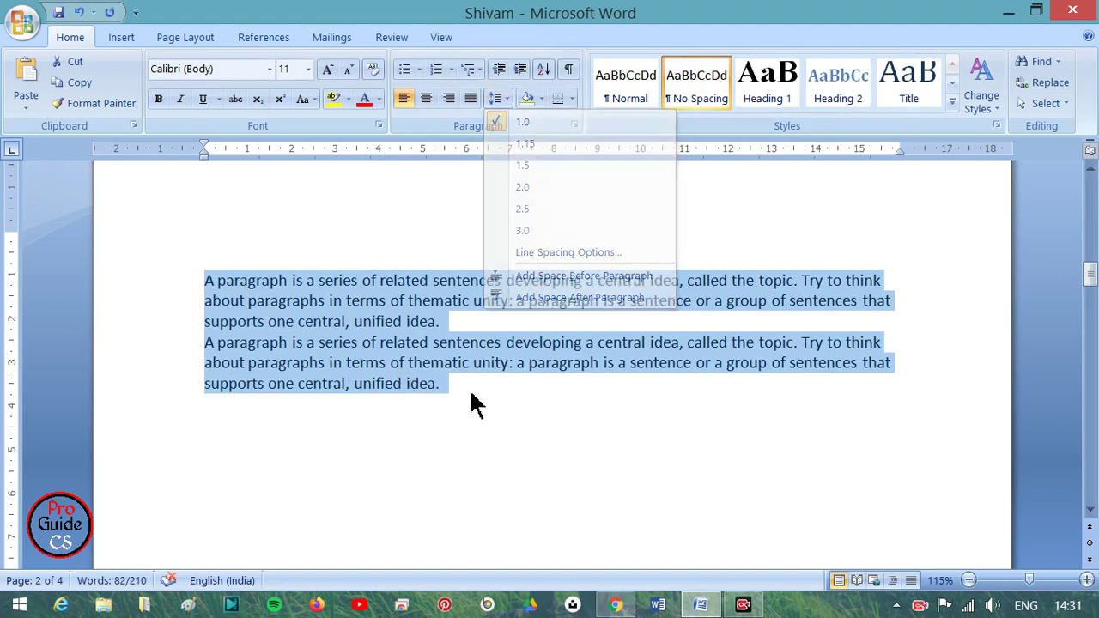
# Apply Normal, try No Spacing again, and undo back to Normal
pyautogui.click(641, 107)
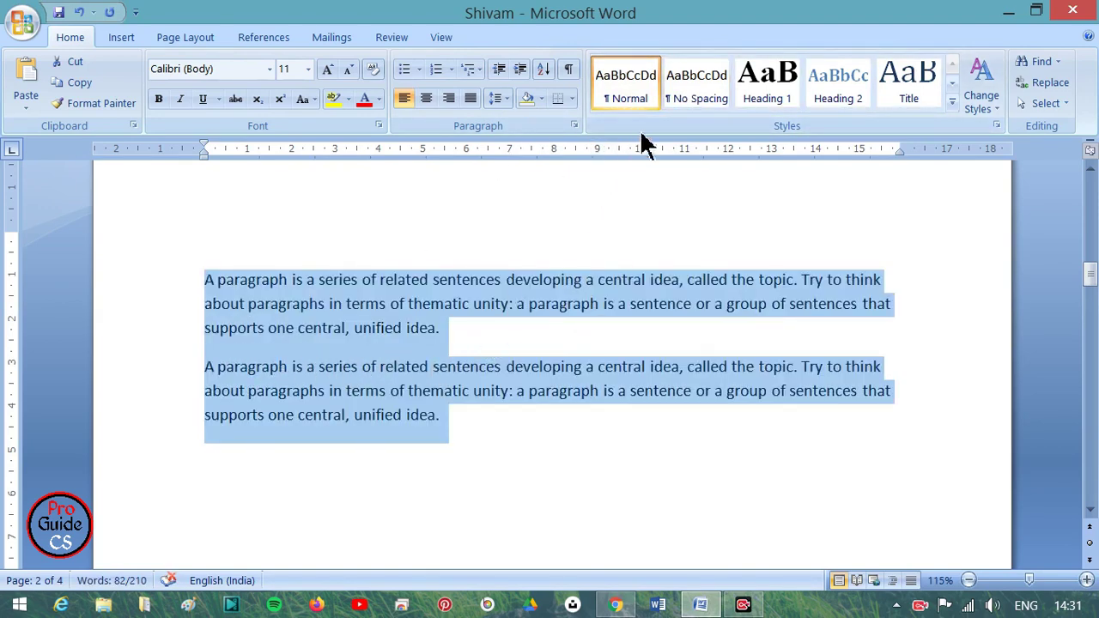
pyautogui.click(694, 115)
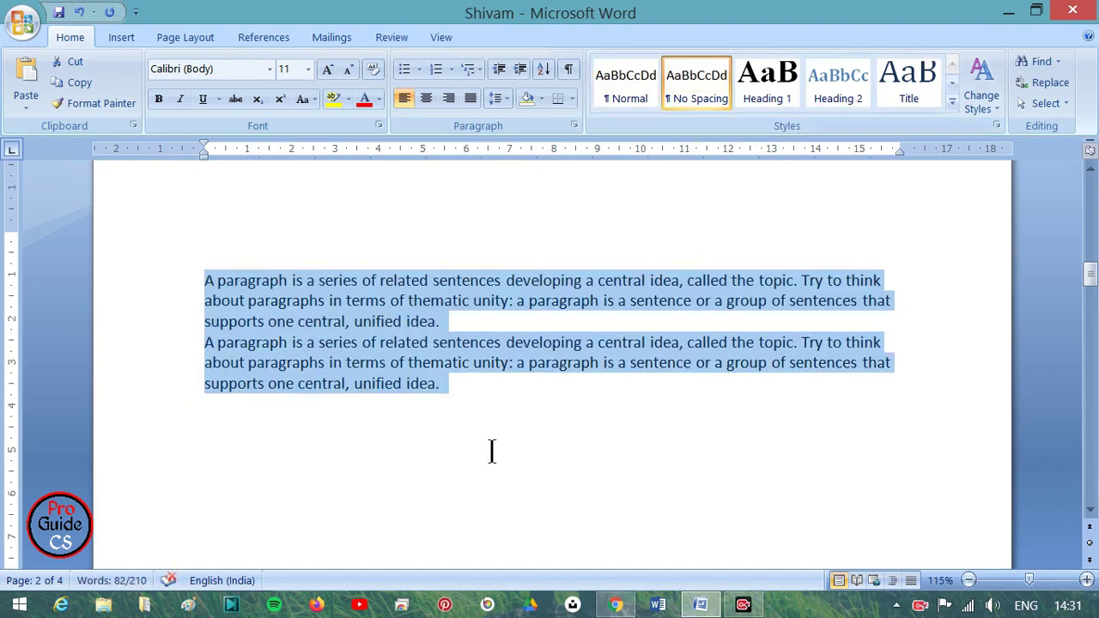
pyautogui.hotkey('ctrl', 'z')
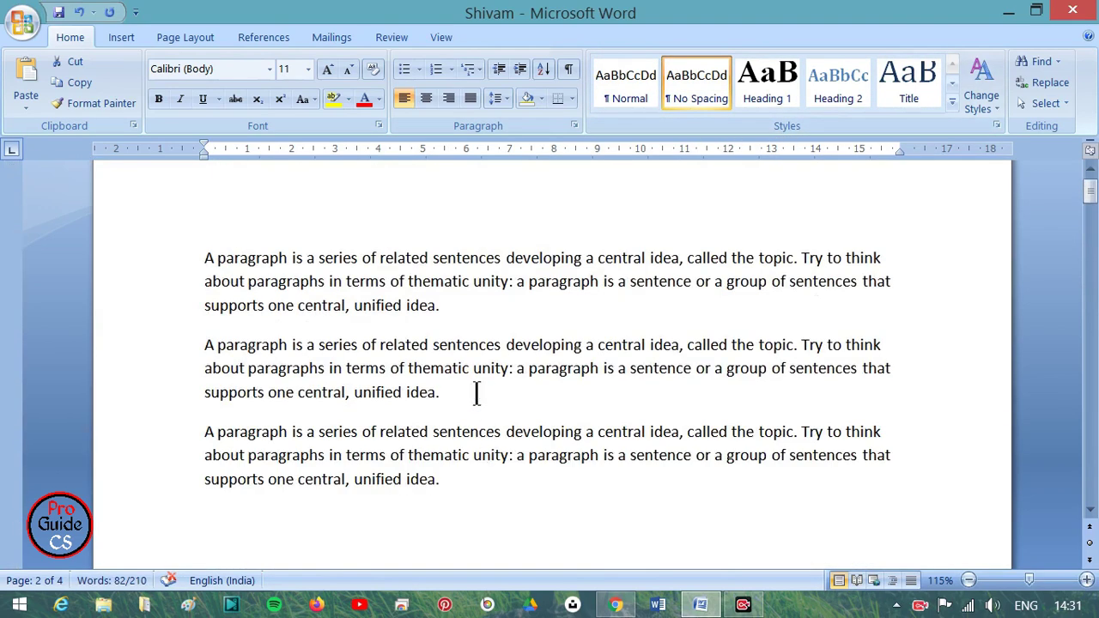
# Move 'A paragraph' onto its own line in each of the three paragraphs
pyautogui.click(294, 259)
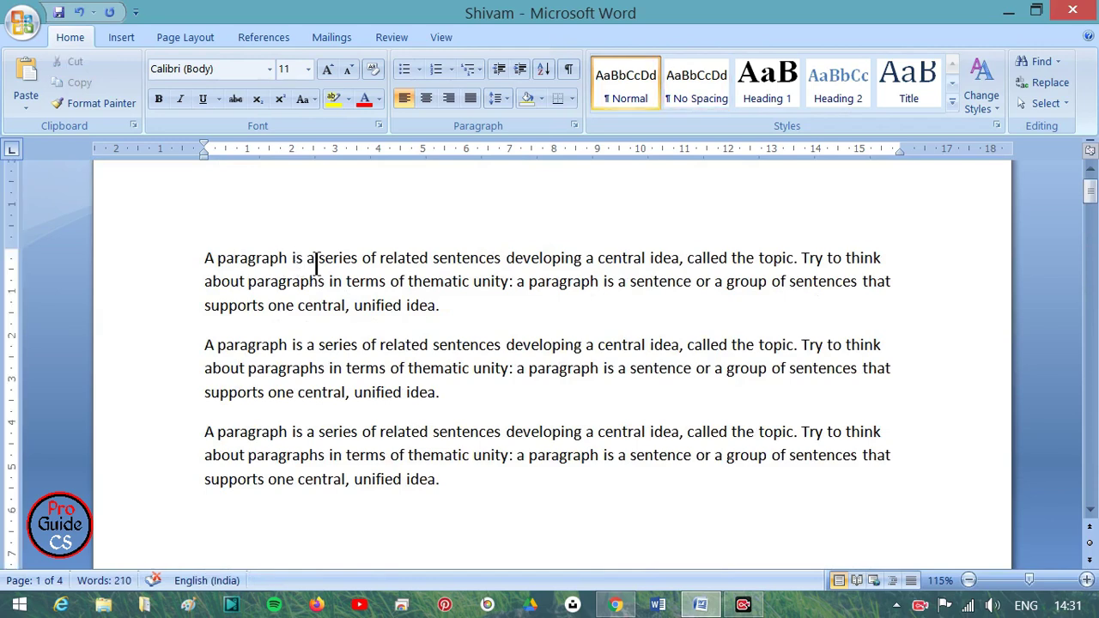
pyautogui.press('Return')
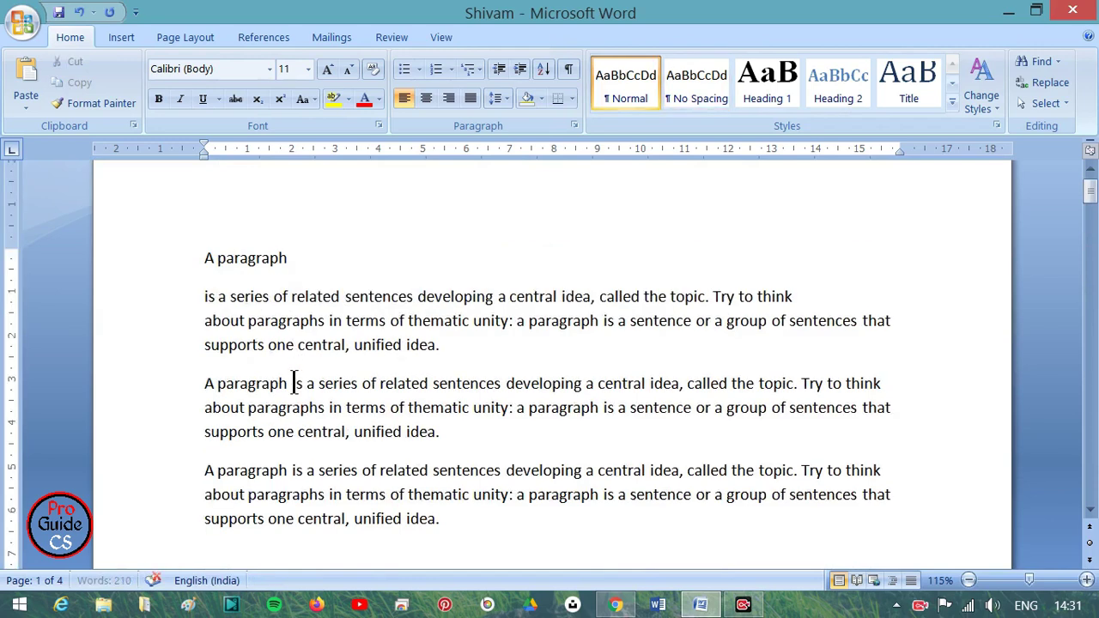
pyautogui.click(294, 383)
pyautogui.press('Return')
pyautogui.click(294, 509)
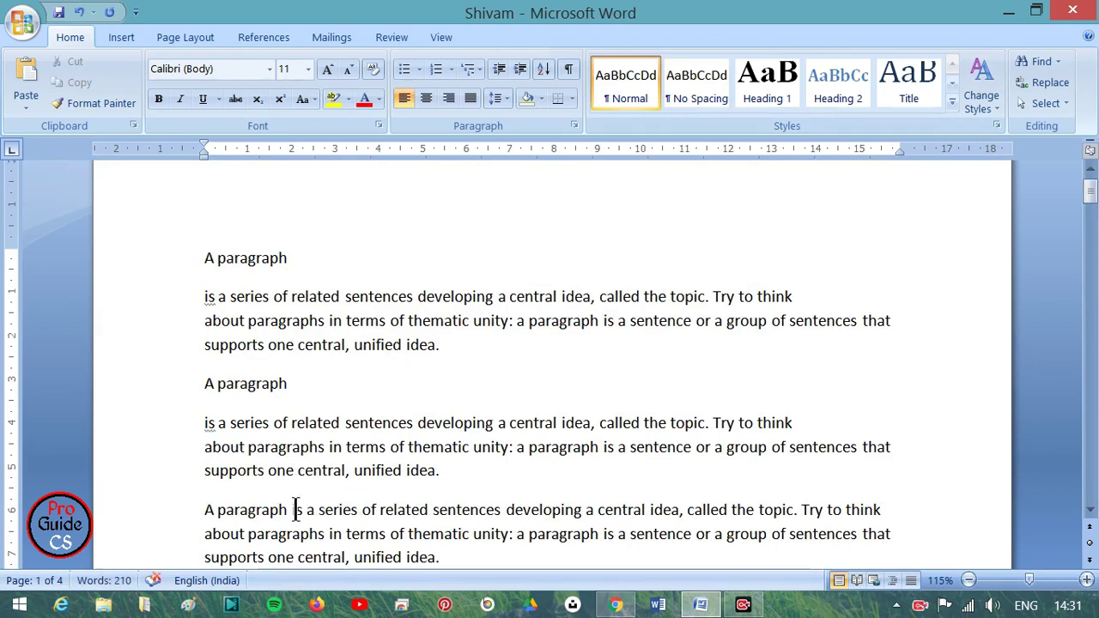
pyautogui.press('Return')
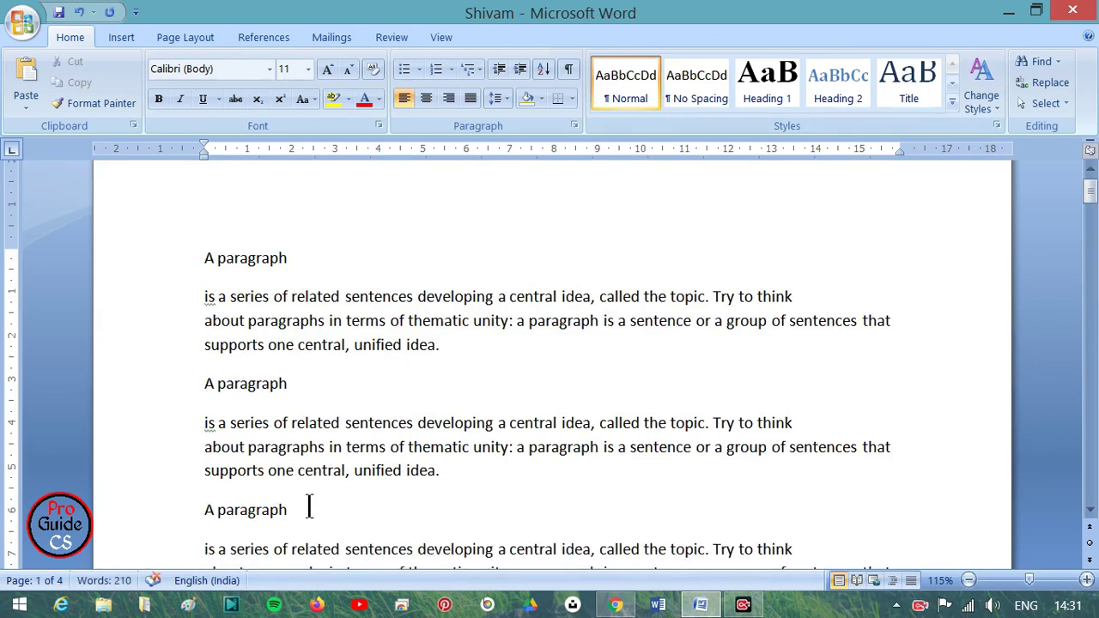
# Make the first 'A paragraph' line a Heading 1
pyautogui.moveTo(302, 258); pyautogui.dragTo(206, 268)
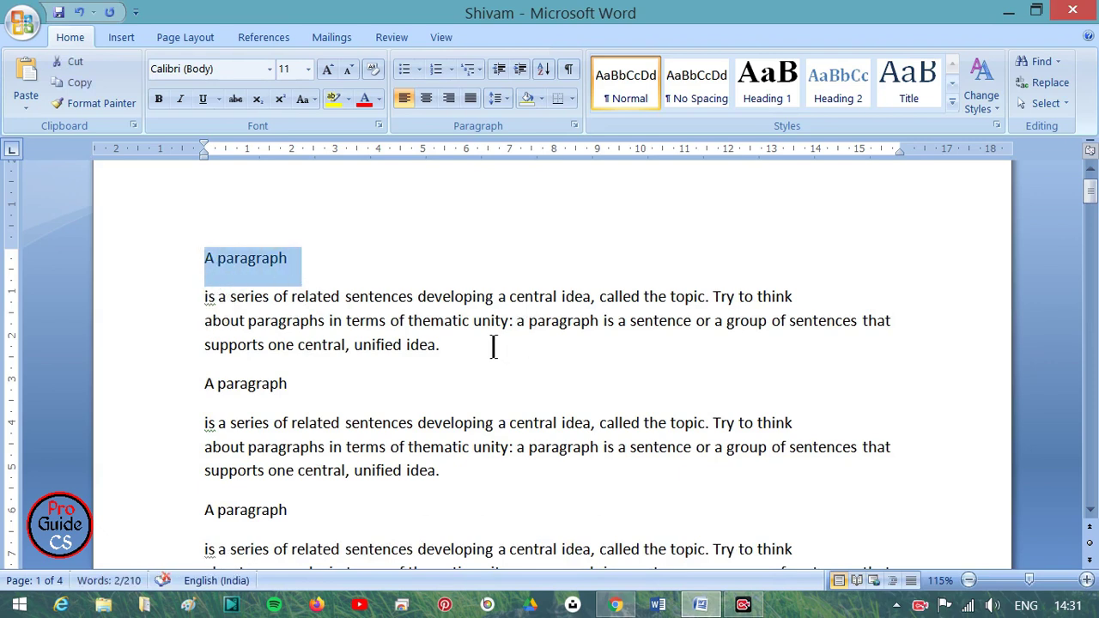
pyautogui.click(277, 268)
pyautogui.moveTo(206, 257); pyautogui.dragTo(311, 264)
pyautogui.moveTo(206, 297); pyautogui.dragTo(436, 356)
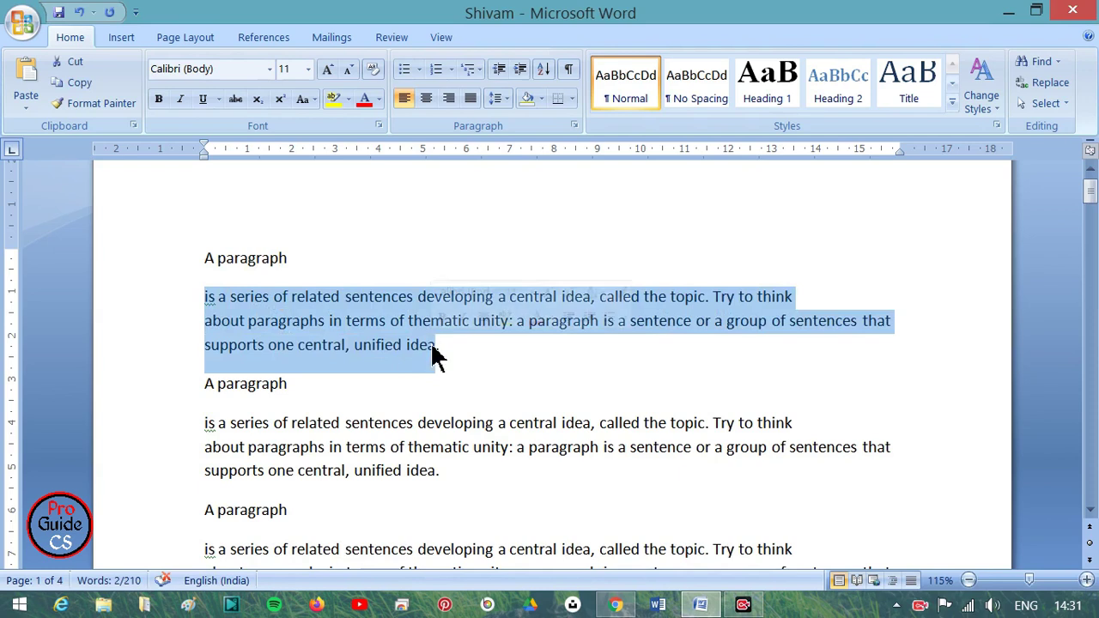
pyautogui.click(295, 383)
pyautogui.moveTo(295, 383); pyautogui.dragTo(205, 384)
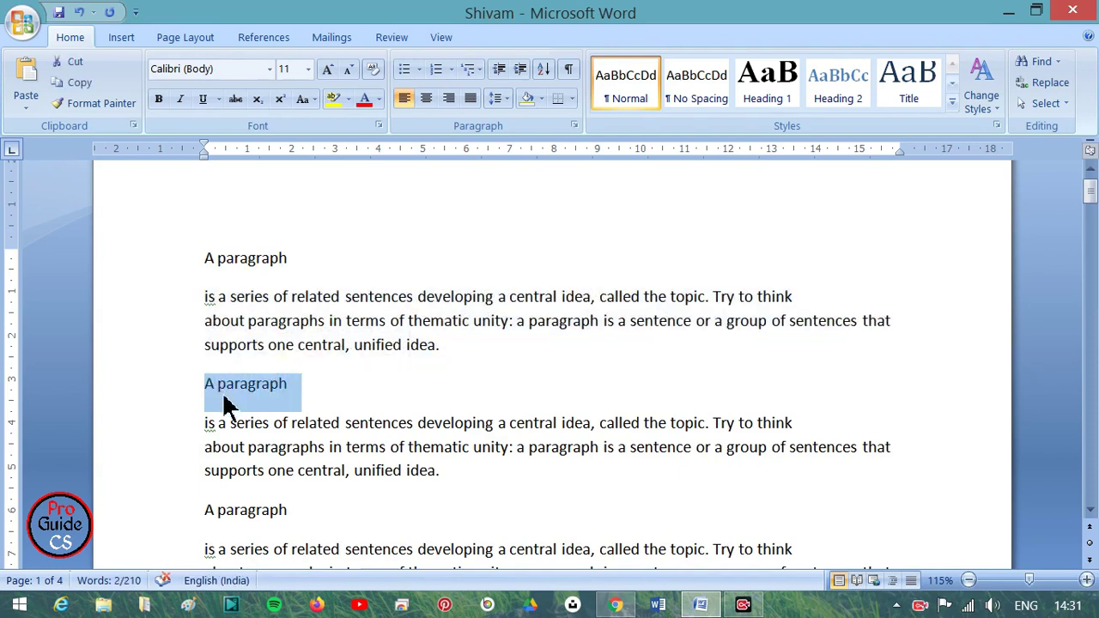
pyautogui.moveTo(208, 425); pyautogui.dragTo(479, 482)
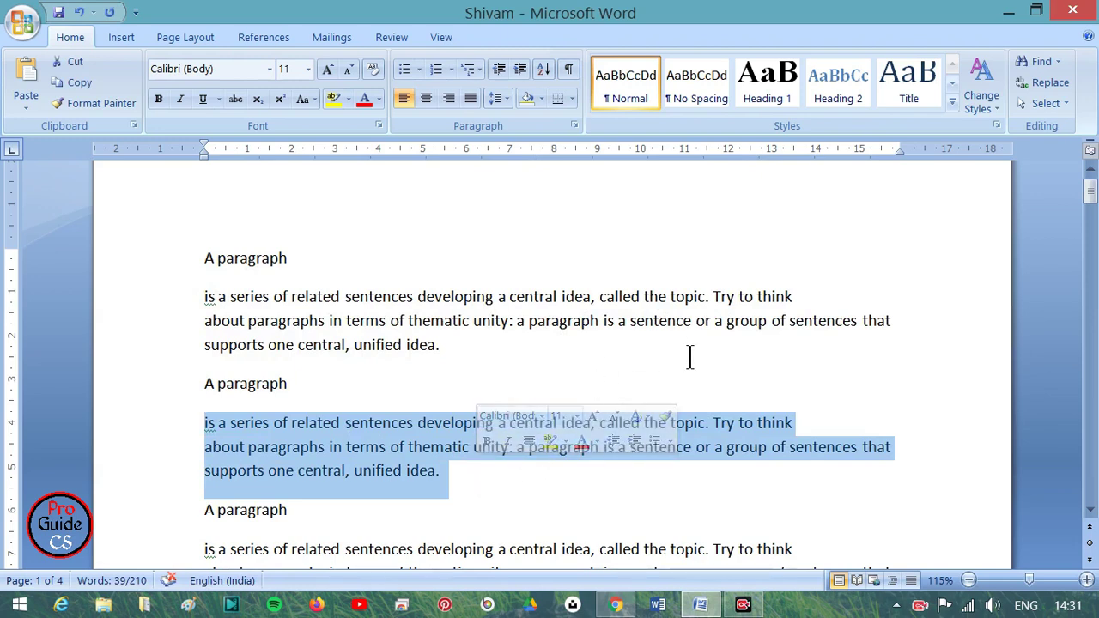
pyautogui.moveTo(265, 259); pyautogui.dragTo(204, 262)
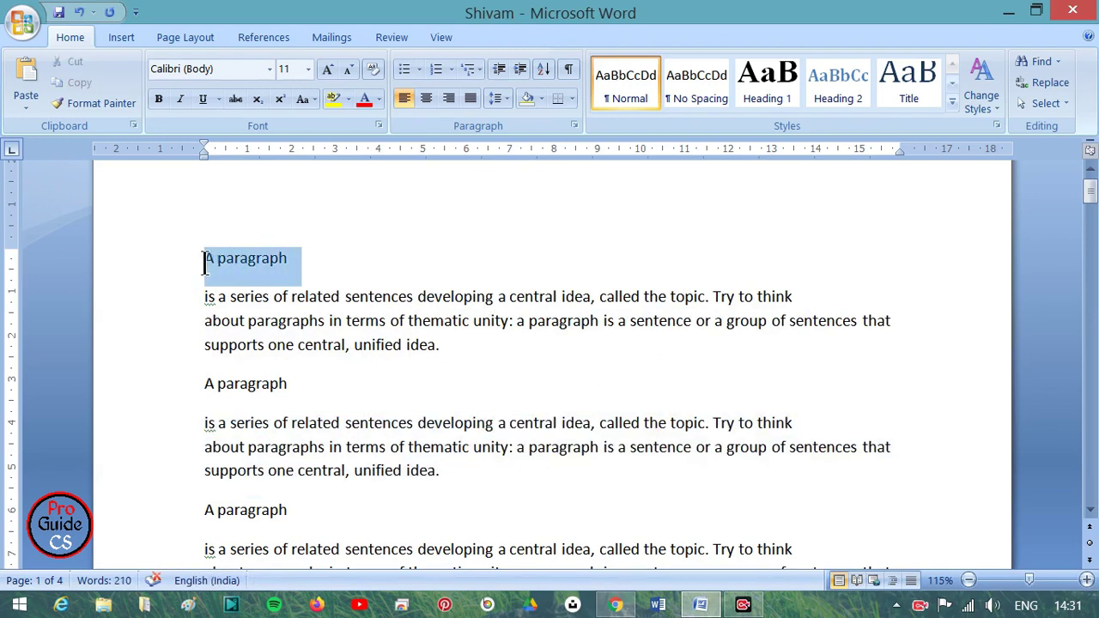
pyautogui.hotkey('shift', 'Right')
pyautogui.hotkey('shift', 'Right')
pyautogui.hotkey('shift', 'Right')
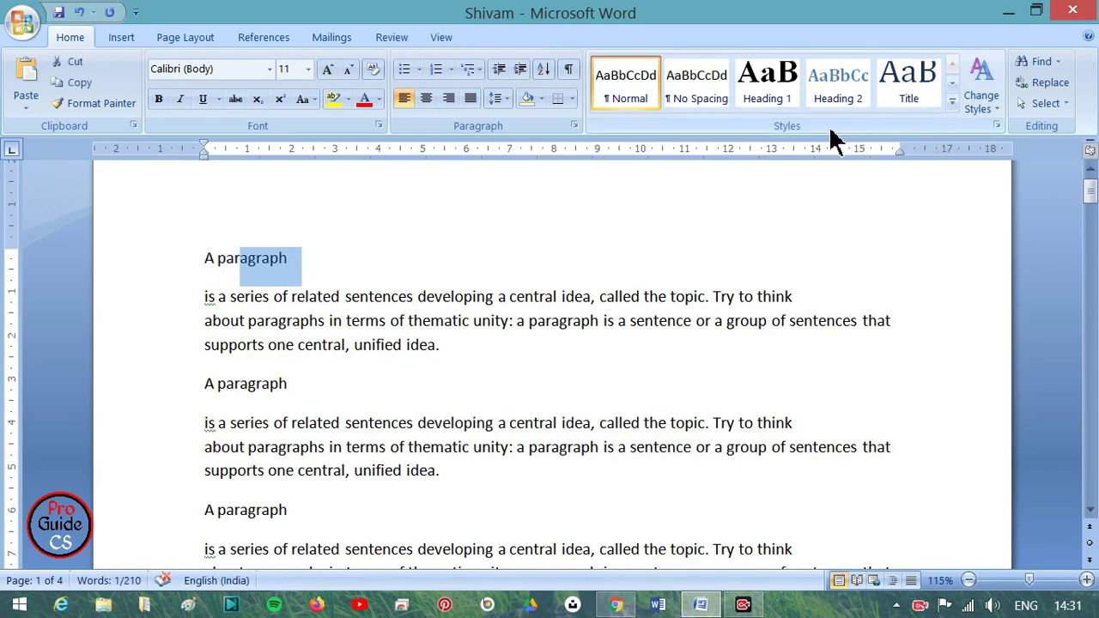
pyautogui.moveTo(303, 258); pyautogui.dragTo(166, 260)
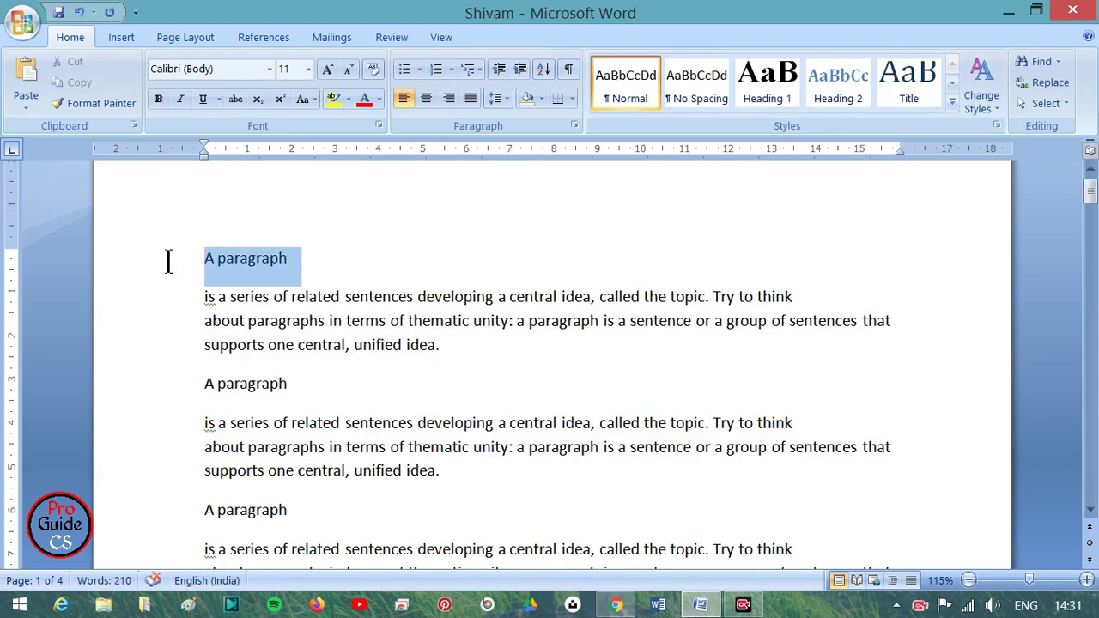
pyautogui.click(777, 91)
# Apply Heading 1 to the second and third 'A paragraph' lines
pyautogui.click(349, 370)
pyautogui.moveTo(353, 399); pyautogui.dragTo(208, 407)
pyautogui.click(324, 410)
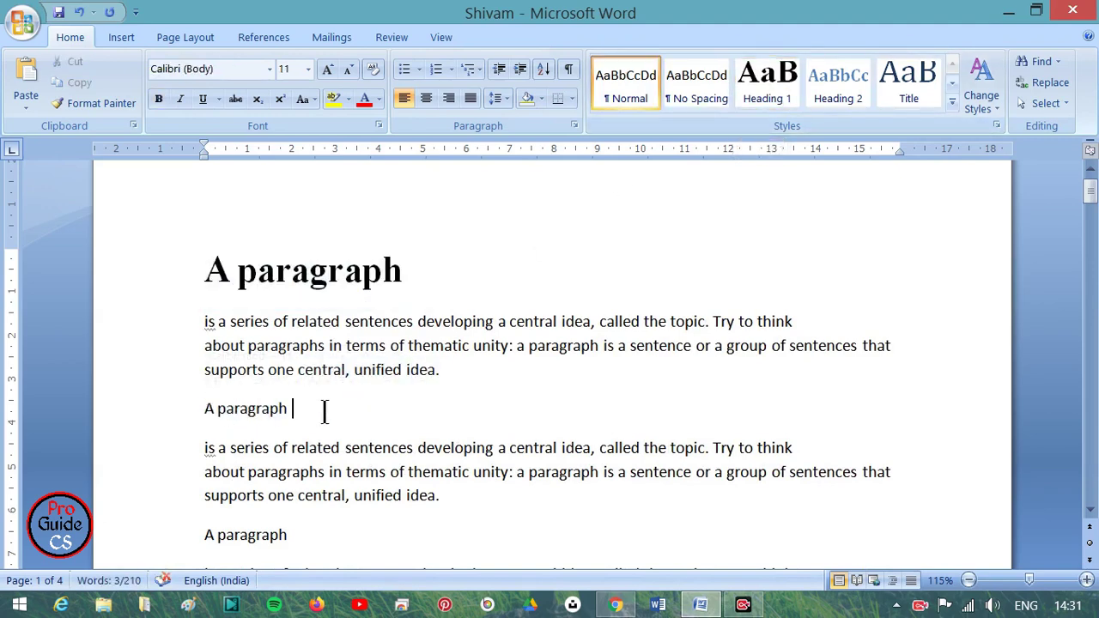
pyautogui.click(147, 410)
pyautogui.click(777, 94)
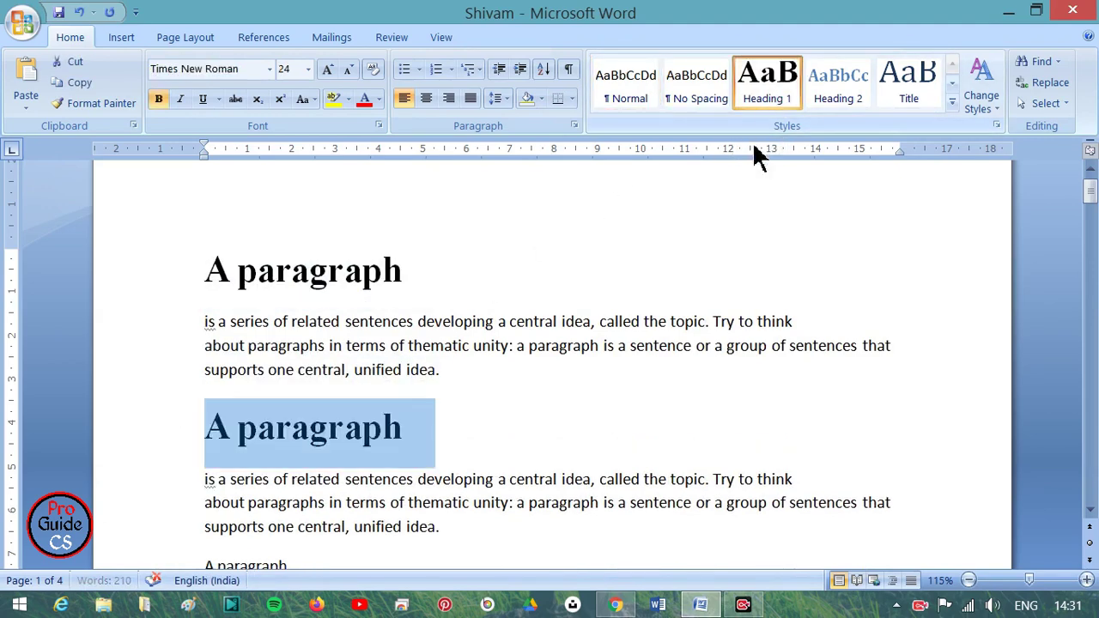
pyautogui.scroll(-1, 555, 417)
pyautogui.click(347, 516)
pyautogui.moveTo(347, 516); pyautogui.dragTo(205, 512)
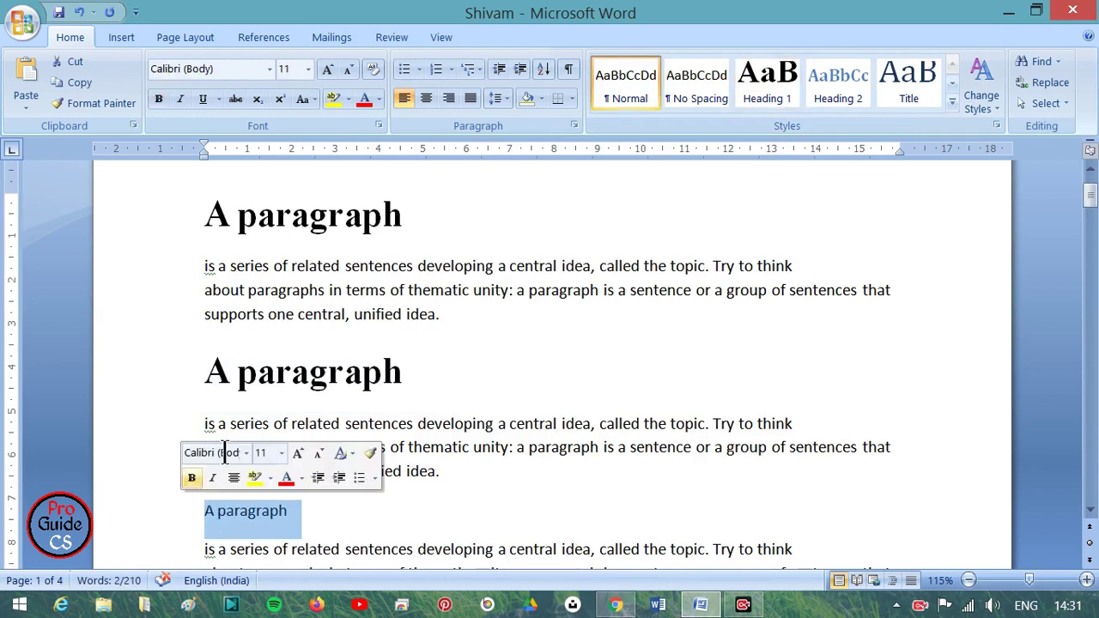
pyautogui.click(756, 95)
# Shrink the first 'A paragraph' heading's font size three steps
pyautogui.moveTo(426, 225); pyautogui.dragTo(213, 222)
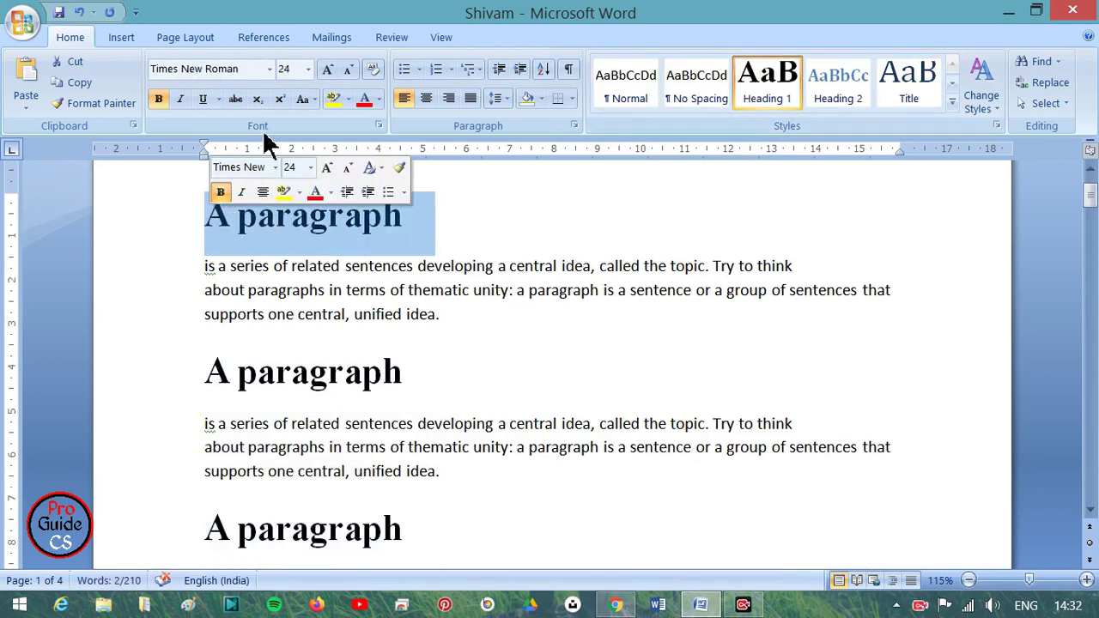
pyautogui.click(347, 69)
pyautogui.click(348, 69)
pyautogui.click(348, 69)
pyautogui.click(348, 69)
pyautogui.click(348, 70)
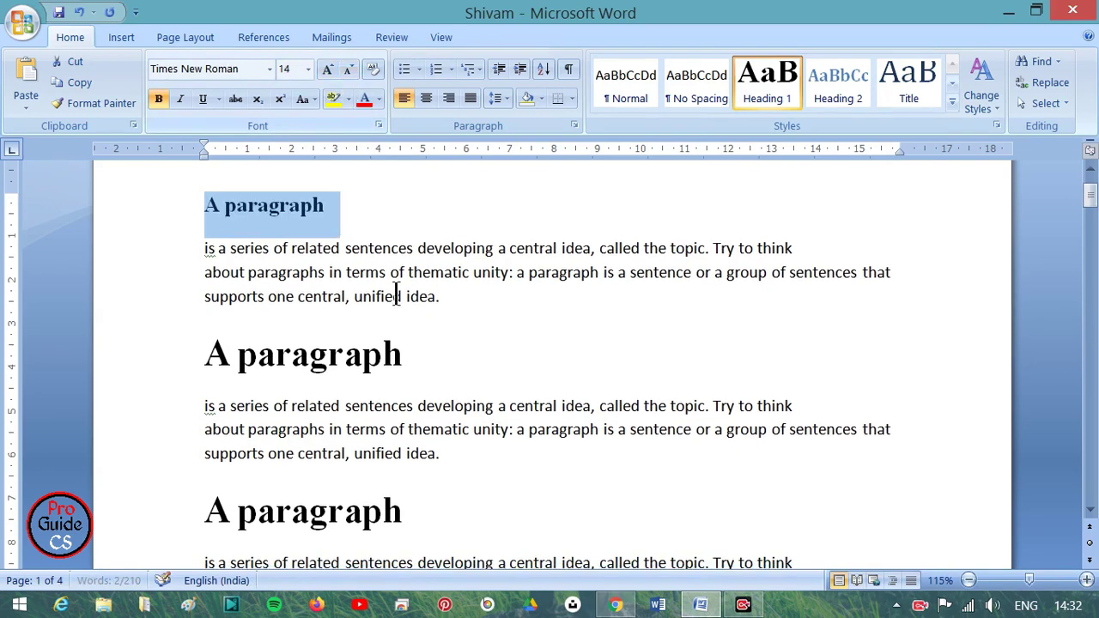
# Shrink the second and third 'A paragraph' headings' font sizes the same way
pyautogui.moveTo(421, 354); pyautogui.dragTo(208, 360)
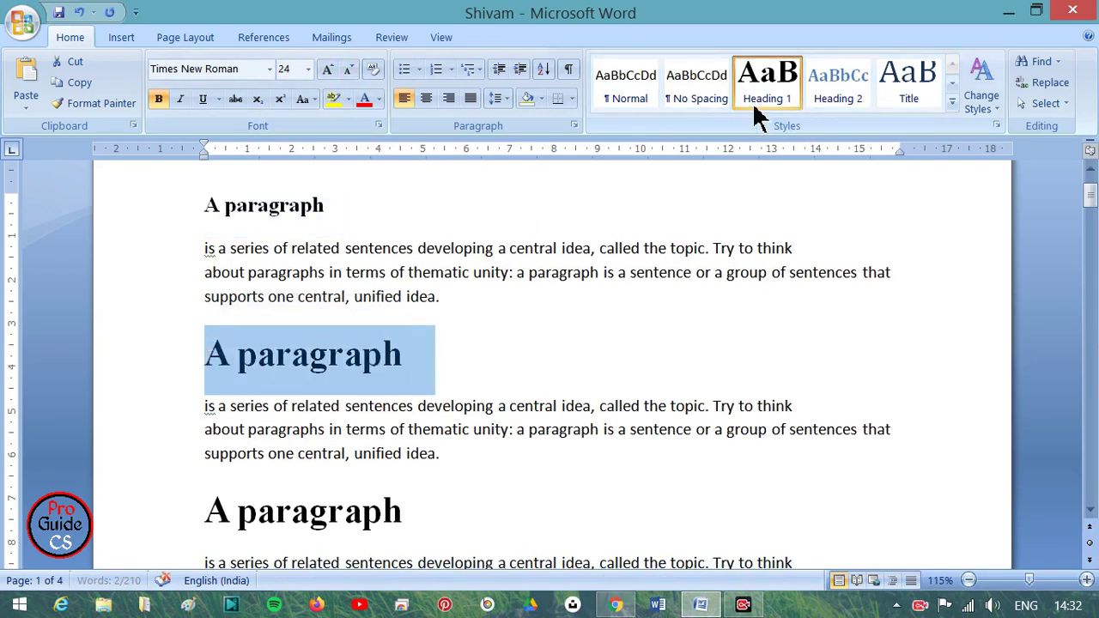
pyautogui.click(348, 70)
pyautogui.click(348, 69)
pyautogui.click(348, 69)
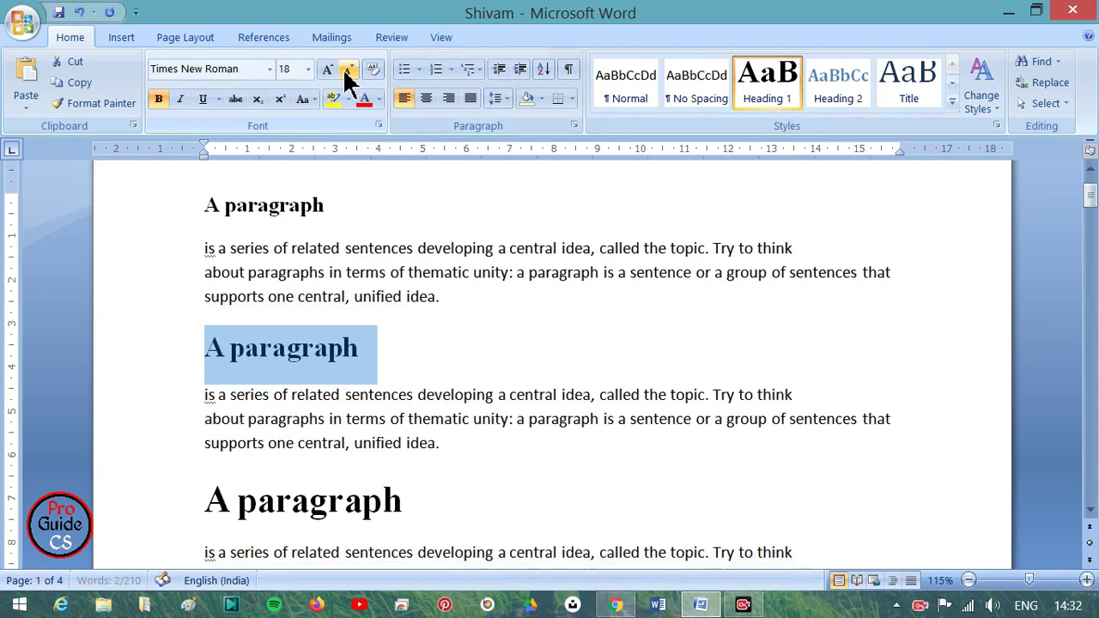
pyautogui.click(348, 70)
pyautogui.click(417, 498)
pyautogui.moveTo(418, 502); pyautogui.dragTo(203, 491)
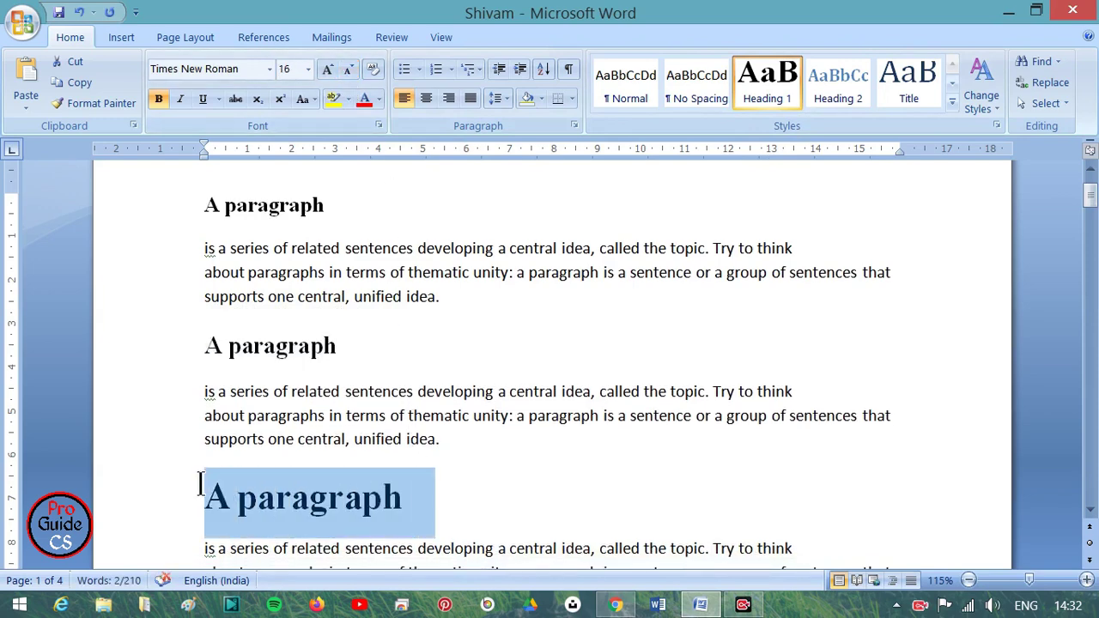
pyautogui.click(348, 69)
pyautogui.click(348, 70)
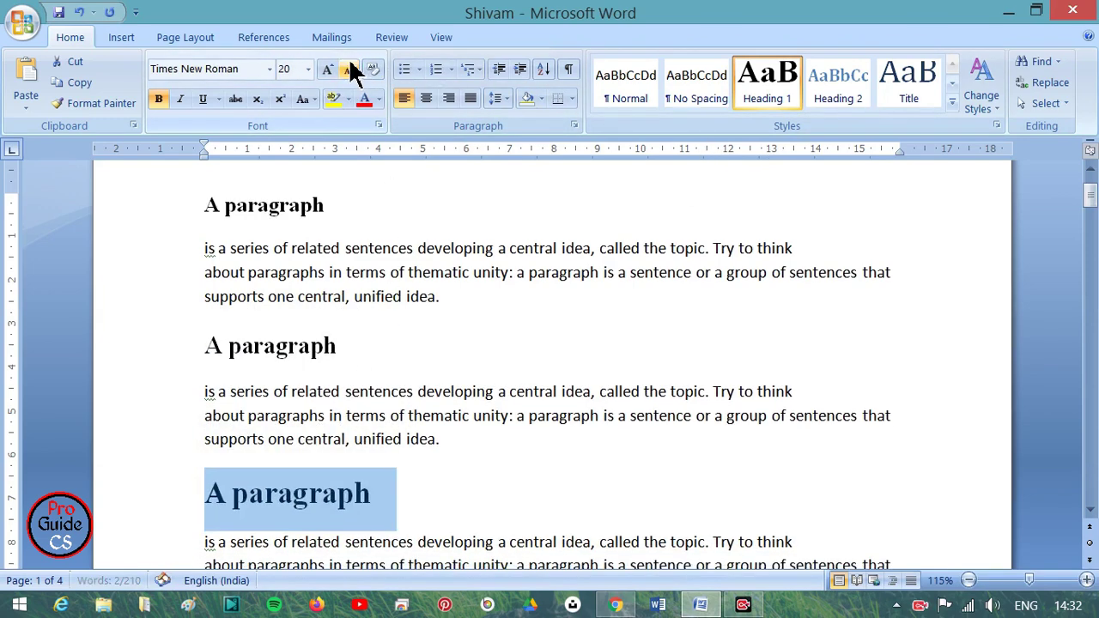
pyautogui.click(348, 70)
pyautogui.click(348, 69)
pyautogui.click(486, 300)
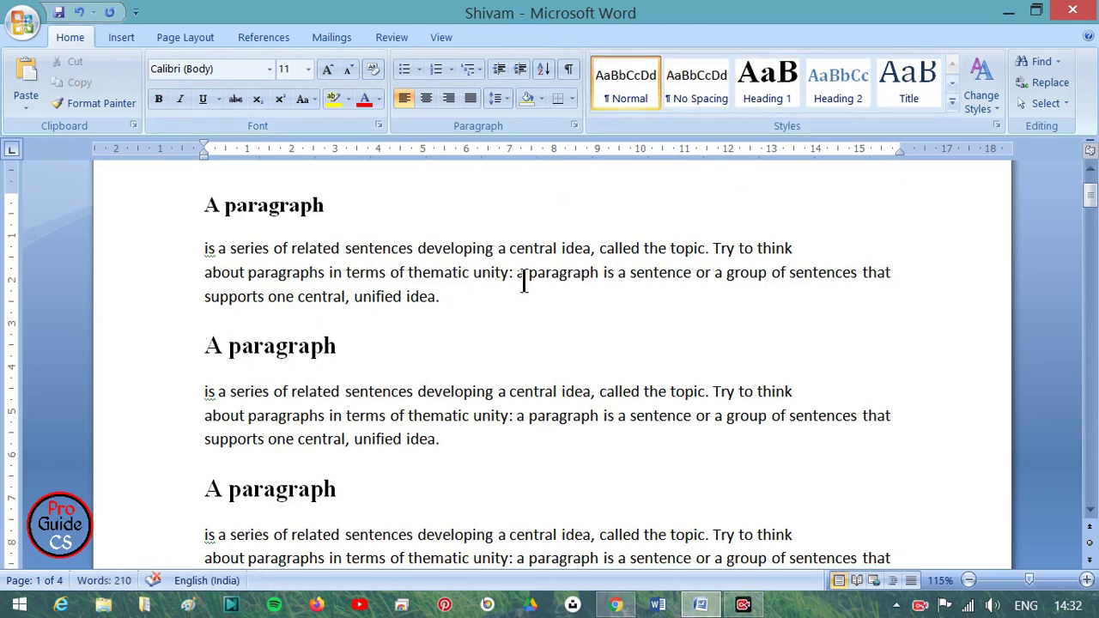
# Put 'Try' on its own line in the first two body paragraphs, after 'called the topic.'
pyautogui.click(713, 249)
pyautogui.press('Return')
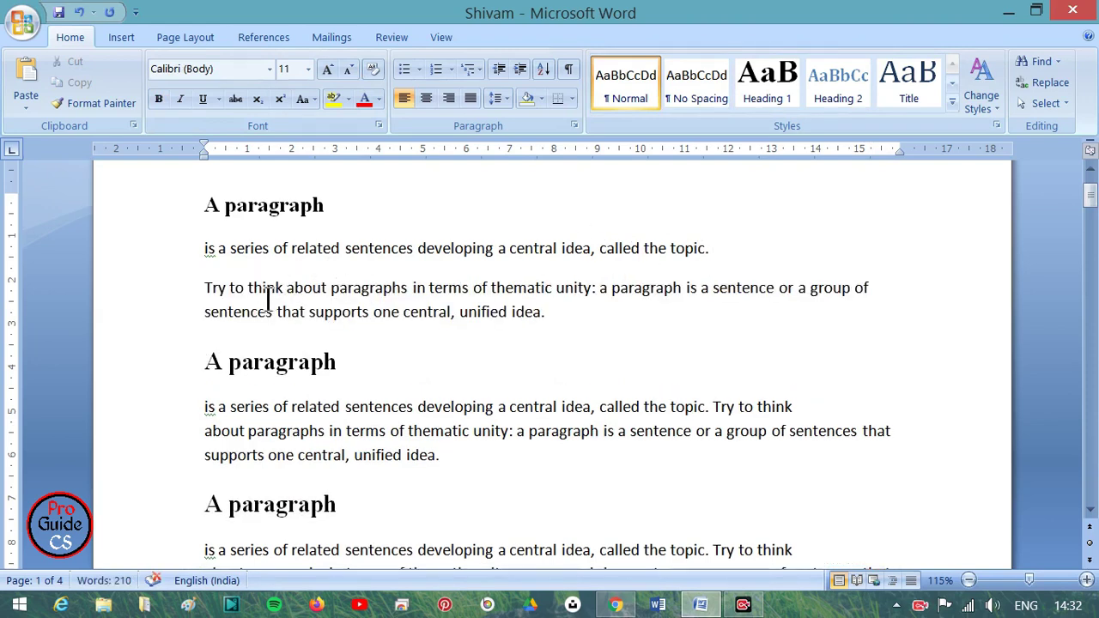
pyautogui.click(230, 288)
pyautogui.press('Return')
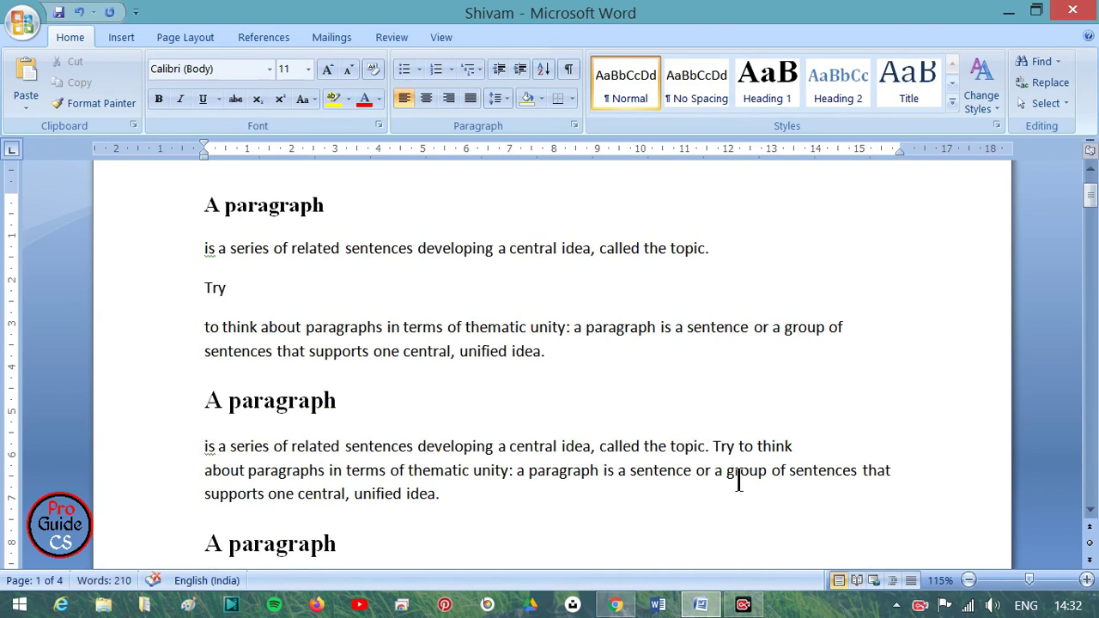
pyautogui.click(714, 446)
pyautogui.press('Return')
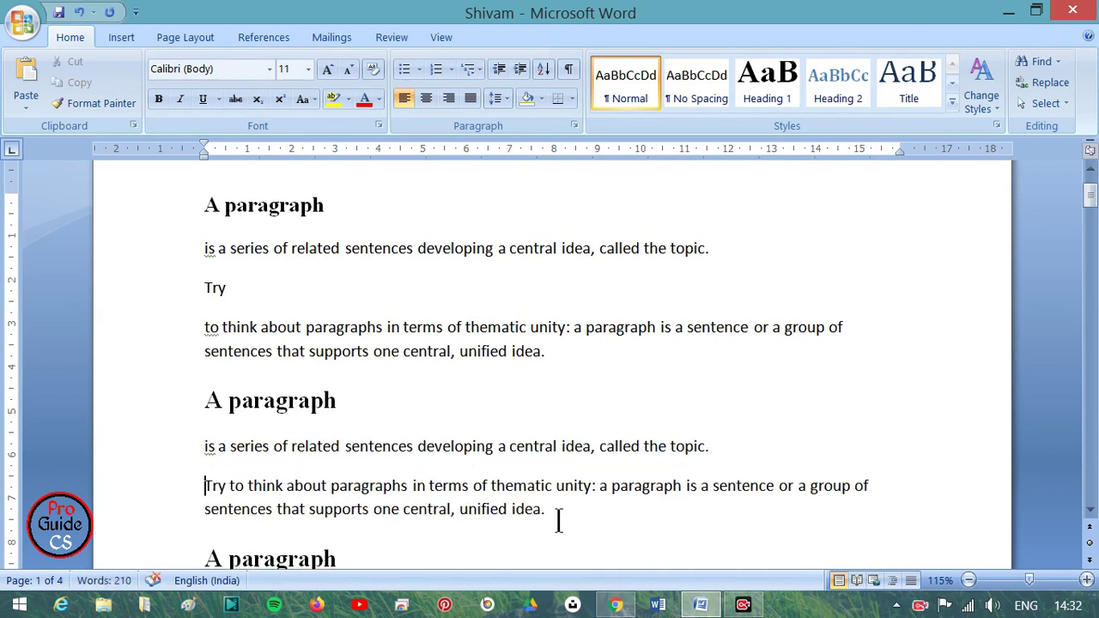
pyautogui.click(228, 486)
pyautogui.press('Return')
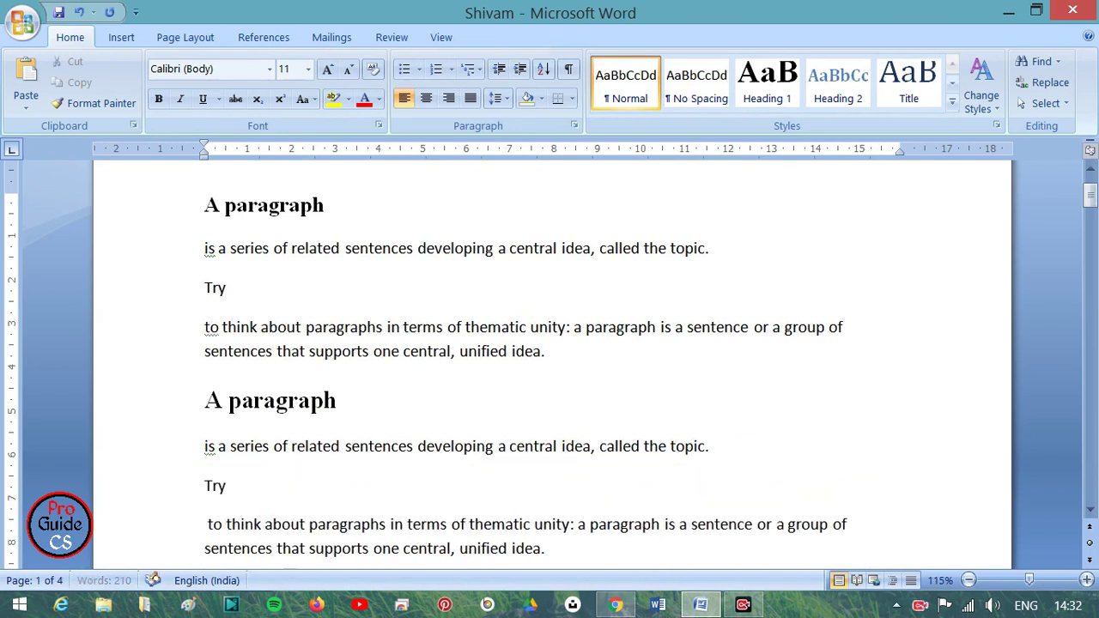
pyautogui.moveTo(226, 287); pyautogui.dragTo(197, 300)
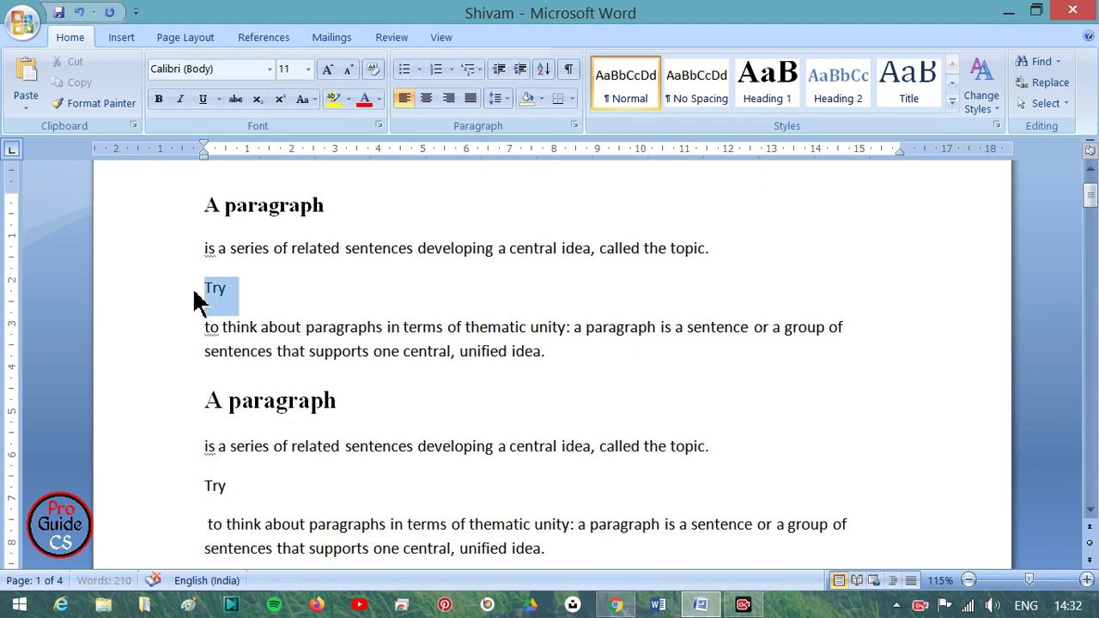
# Apply the Heading 2 style to both 'Try' lines
pyautogui.click(248, 206)
pyautogui.moveTo(253, 287); pyautogui.dragTo(194, 290)
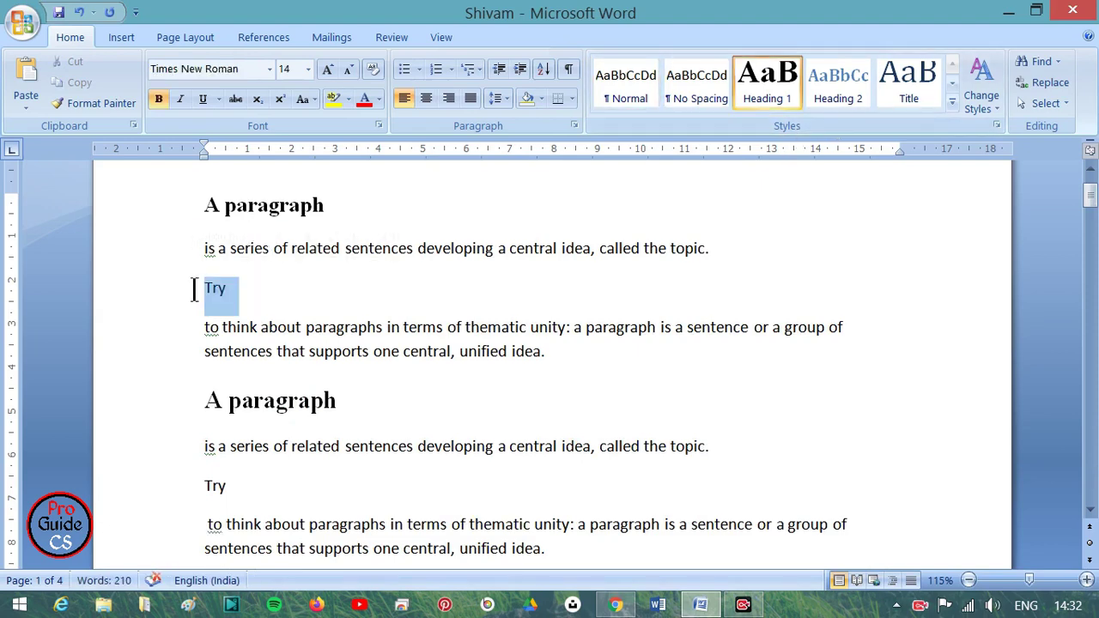
pyautogui.click(849, 88)
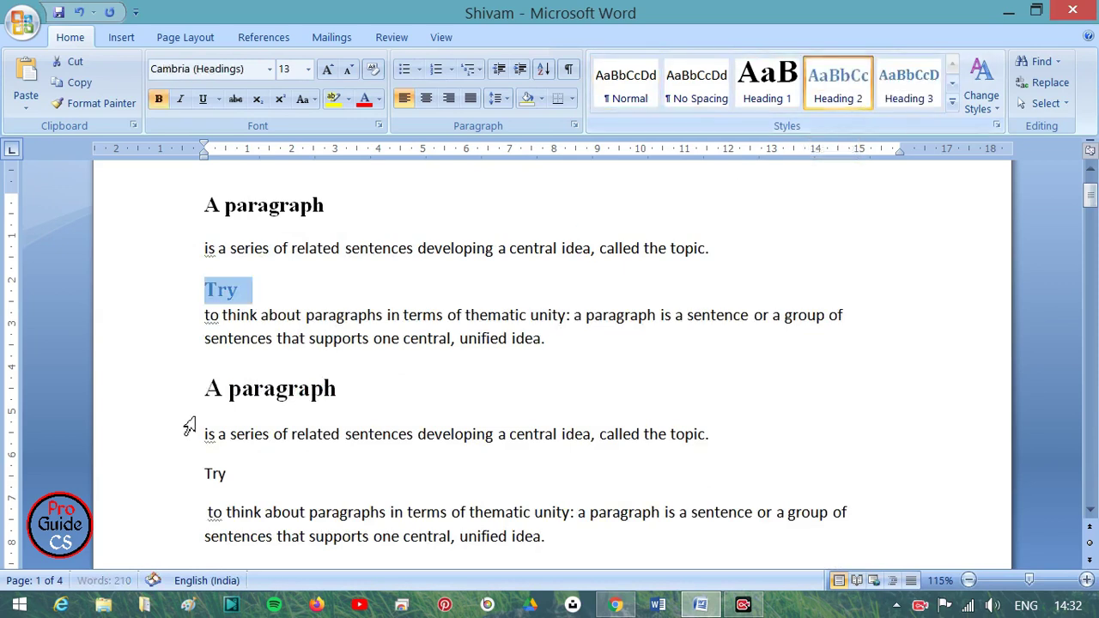
pyautogui.moveTo(267, 481); pyautogui.dragTo(201, 474)
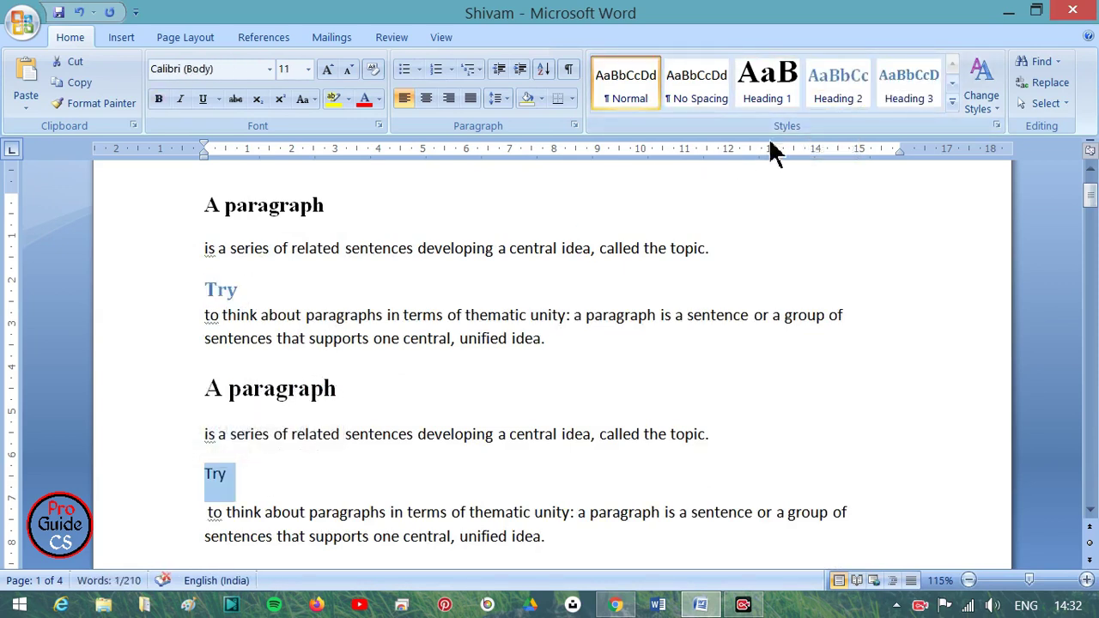
pyautogui.click(831, 93)
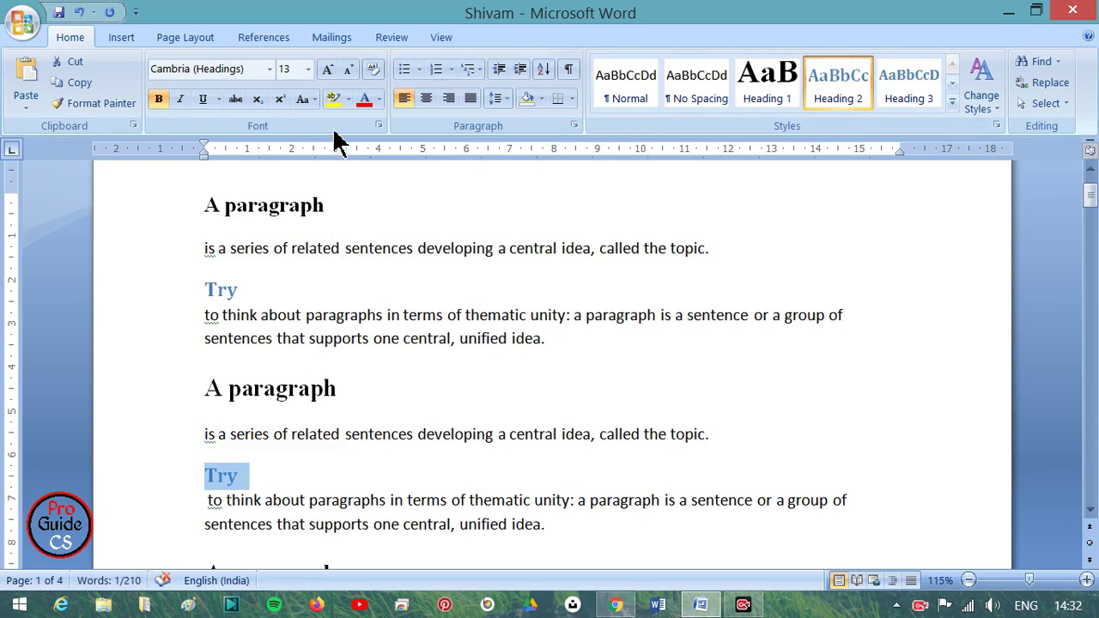
# Colour the second 'Try' black, keeping the first in Heading 2's blue-grey
pyautogui.click(378, 100)
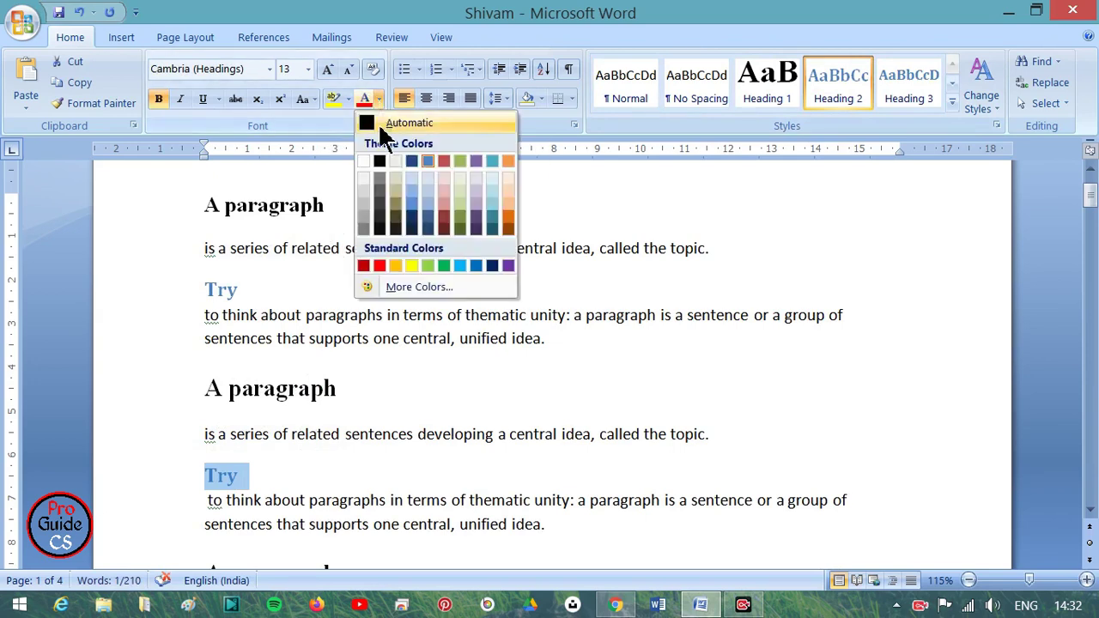
pyautogui.click(378, 166)
pyautogui.click(325, 318)
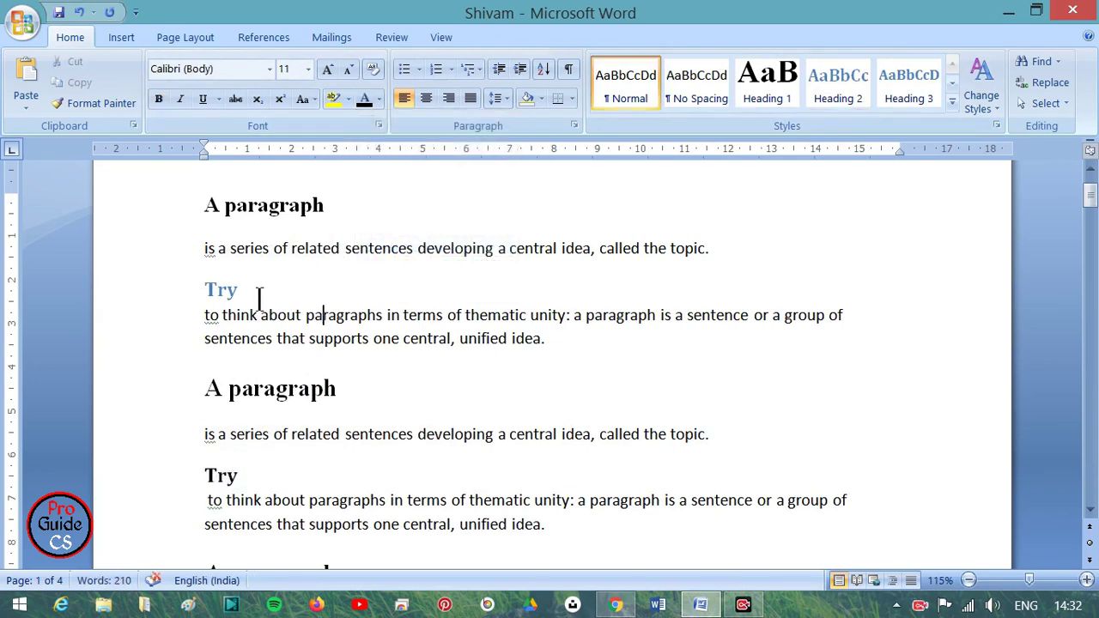
pyautogui.moveTo(257, 292); pyautogui.dragTo(202, 296)
pyautogui.click(378, 100)
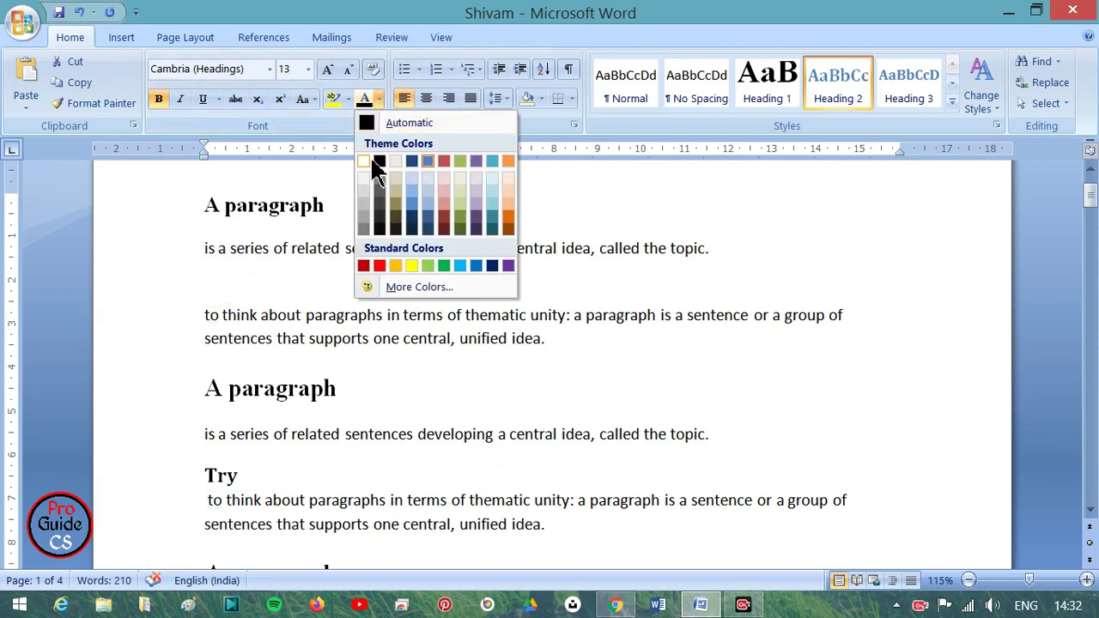
pyautogui.click(379, 161)
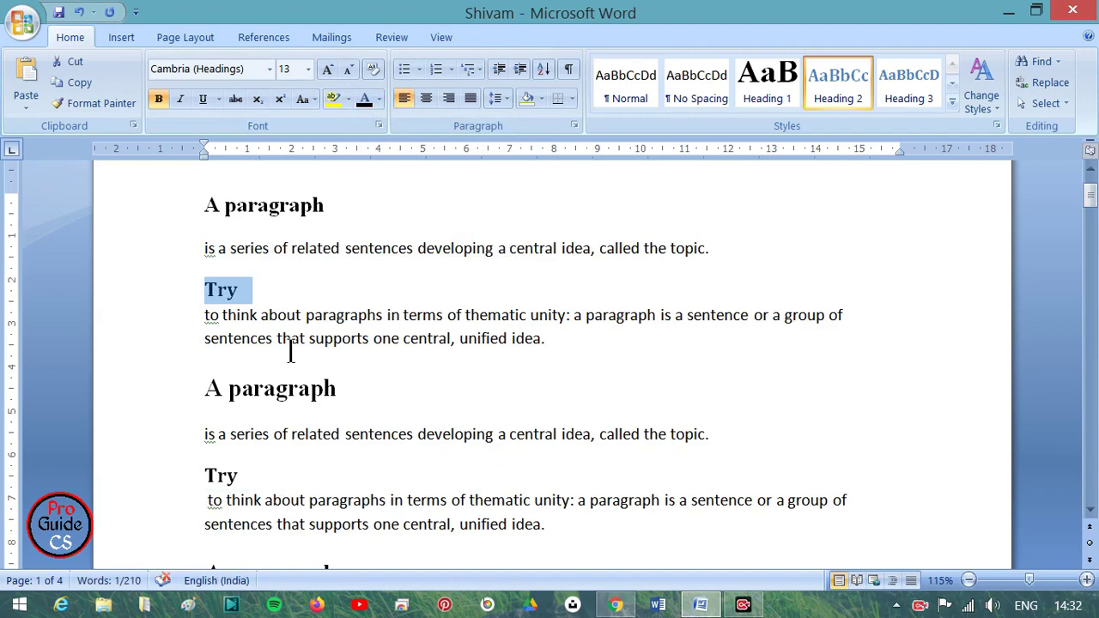
pyautogui.click(827, 90)
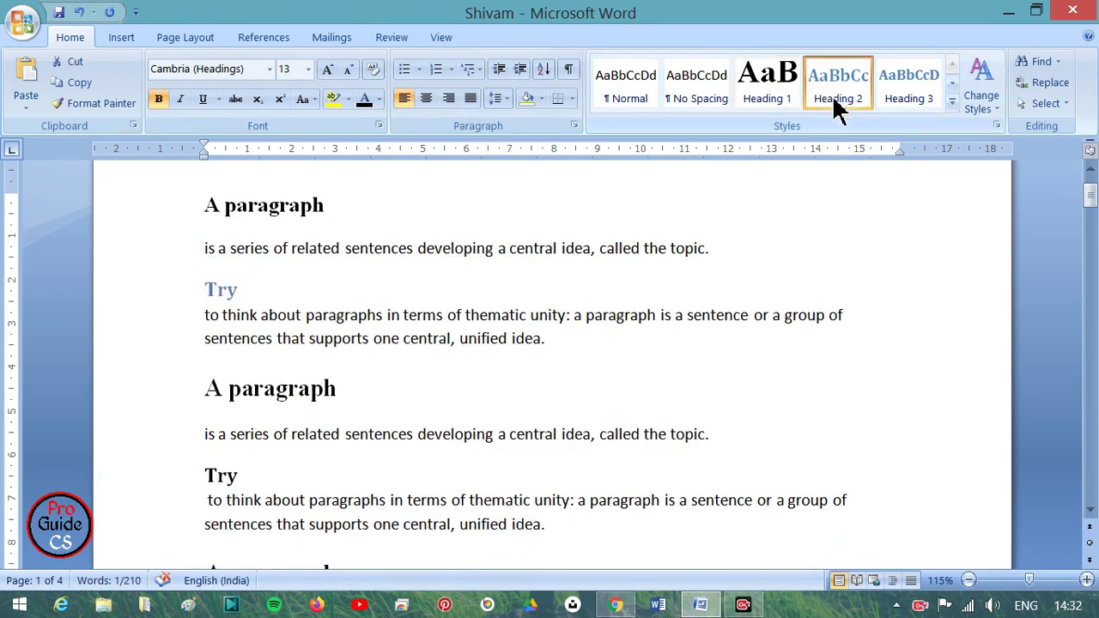
# Try Heading 3 on the first 'Try', then settle on Heading 4
pyautogui.click(913, 99)
pyautogui.click(952, 101)
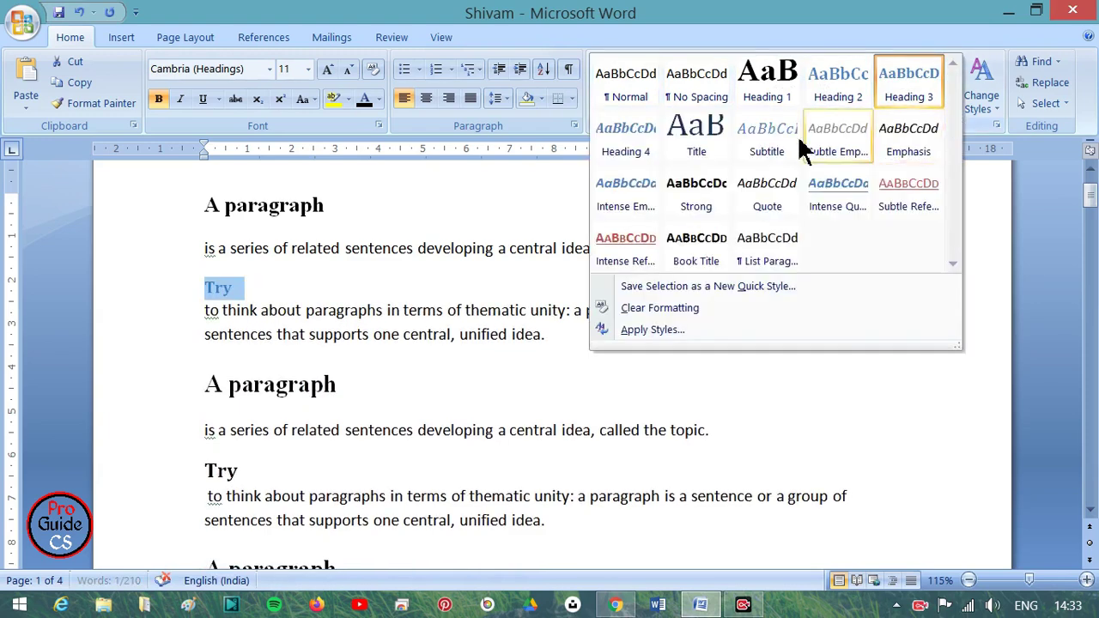
pyautogui.click(658, 157)
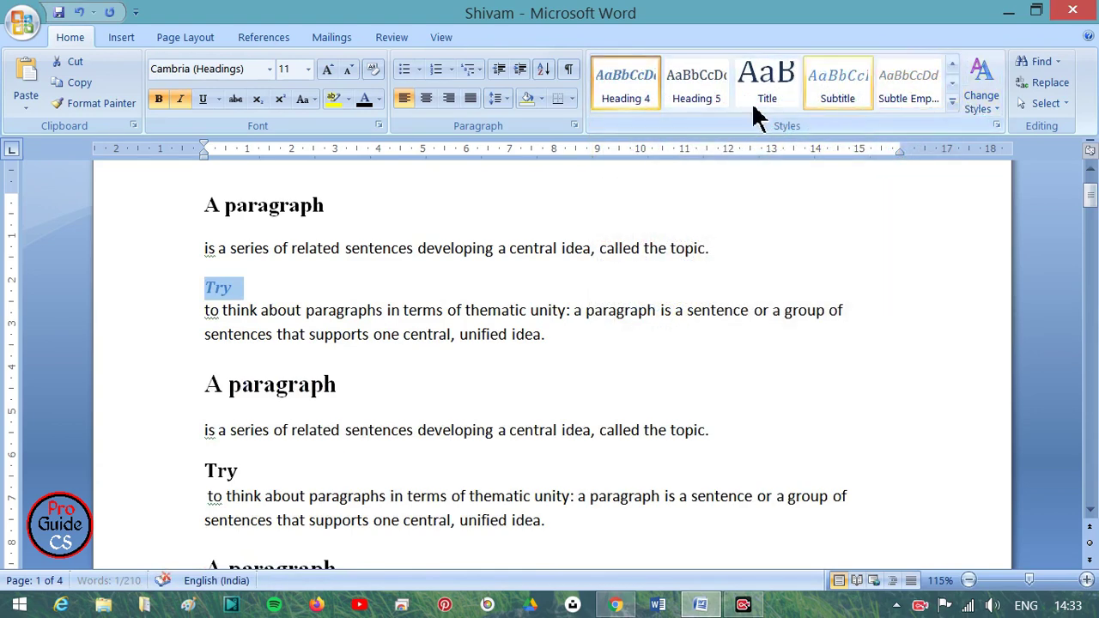
pyautogui.click(951, 103)
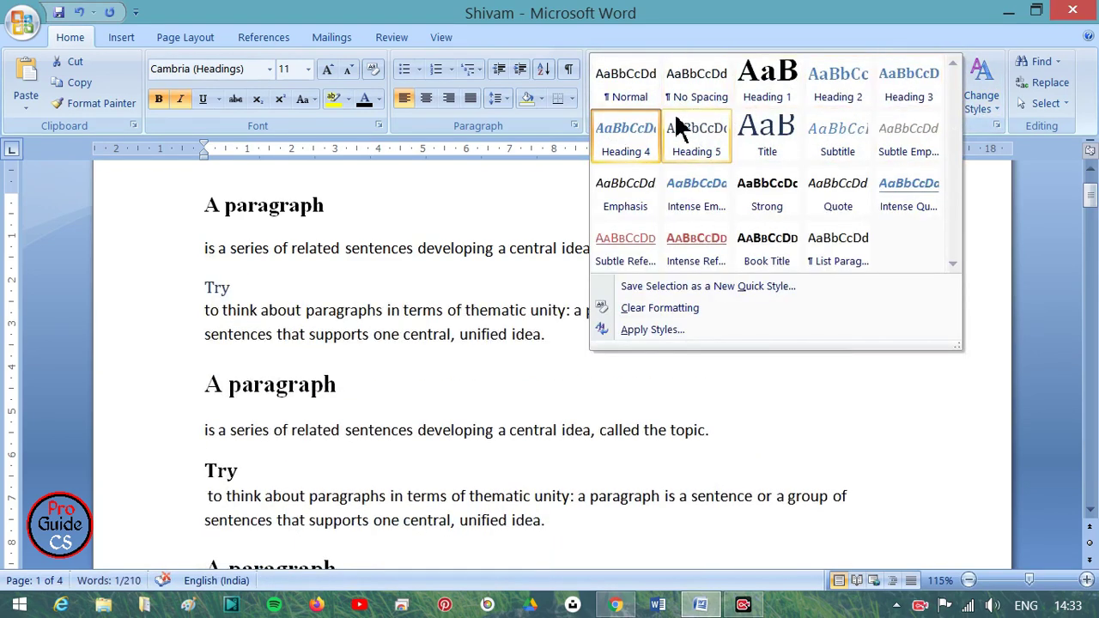
pyautogui.click(322, 264)
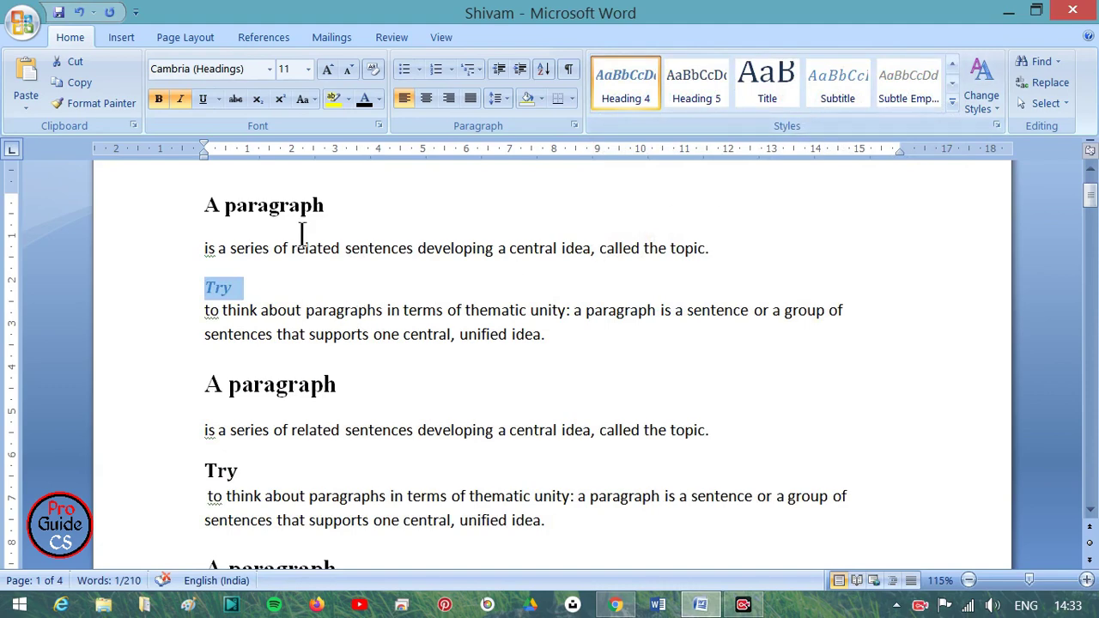
# Apply the Title style to the first 'A paragraph' heading
pyautogui.moveTo(343, 207); pyautogui.dragTo(204, 208)
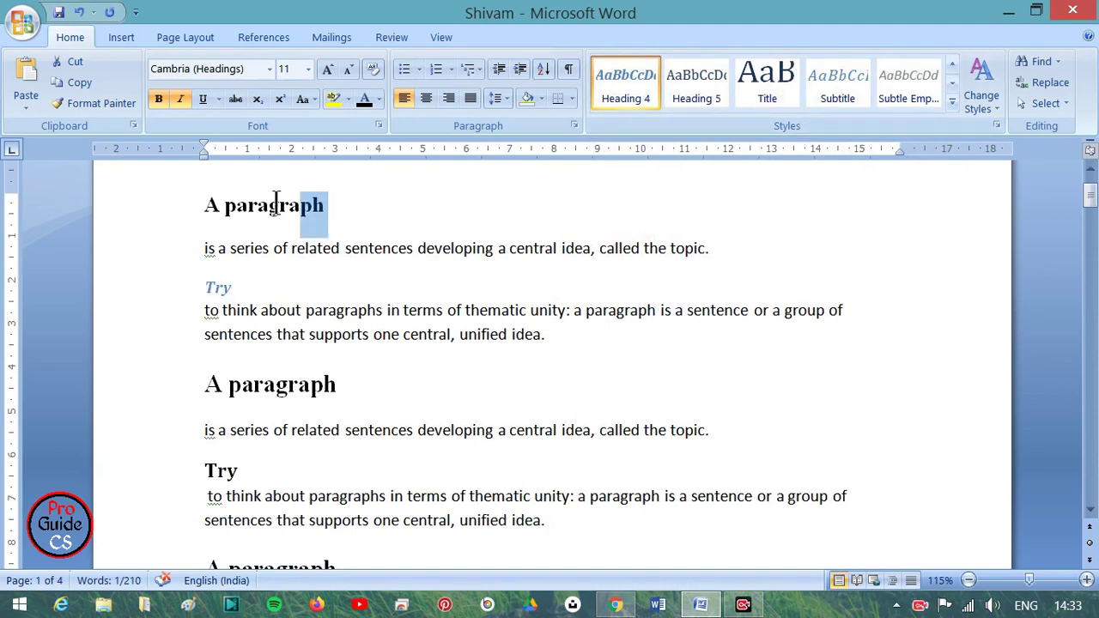
pyautogui.click(955, 101)
pyautogui.click(773, 129)
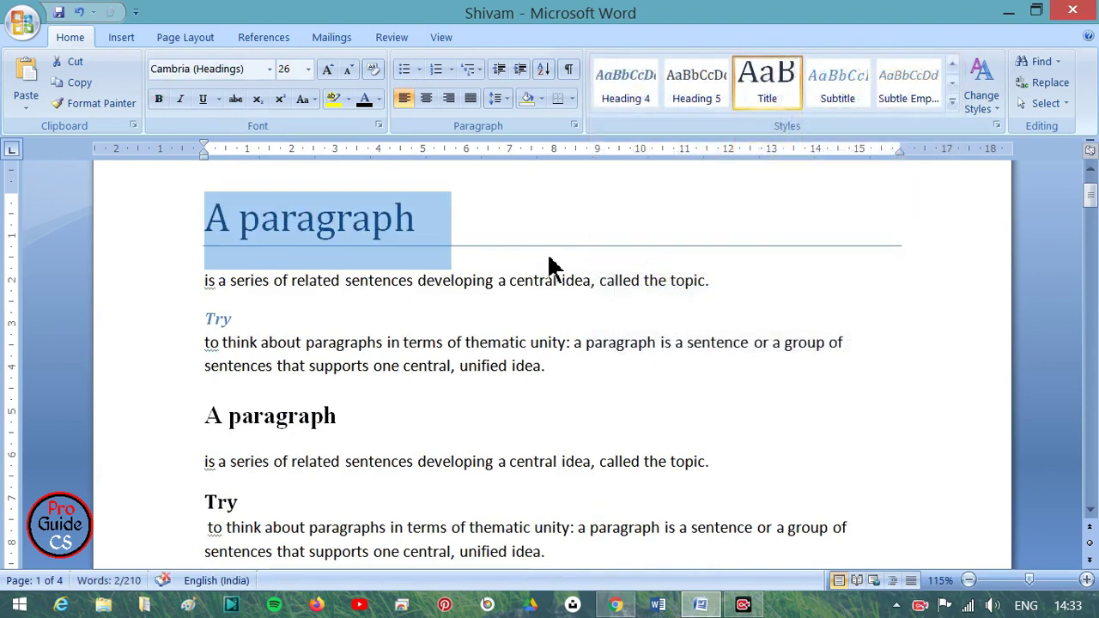
pyautogui.click(339, 214)
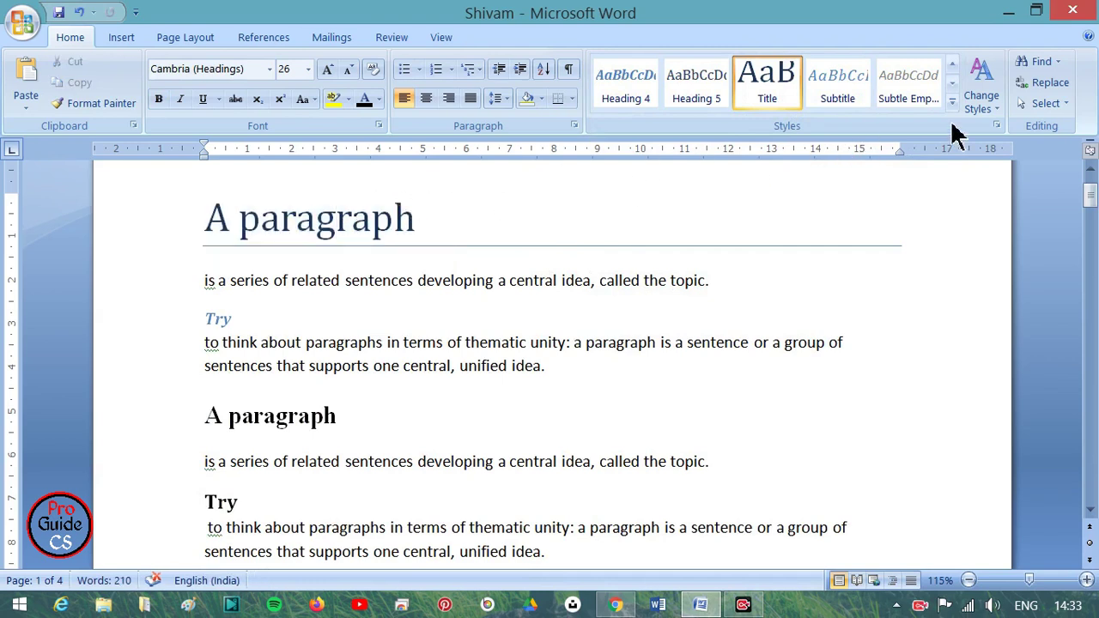
pyautogui.moveTo(429, 222); pyautogui.dragTo(192, 227)
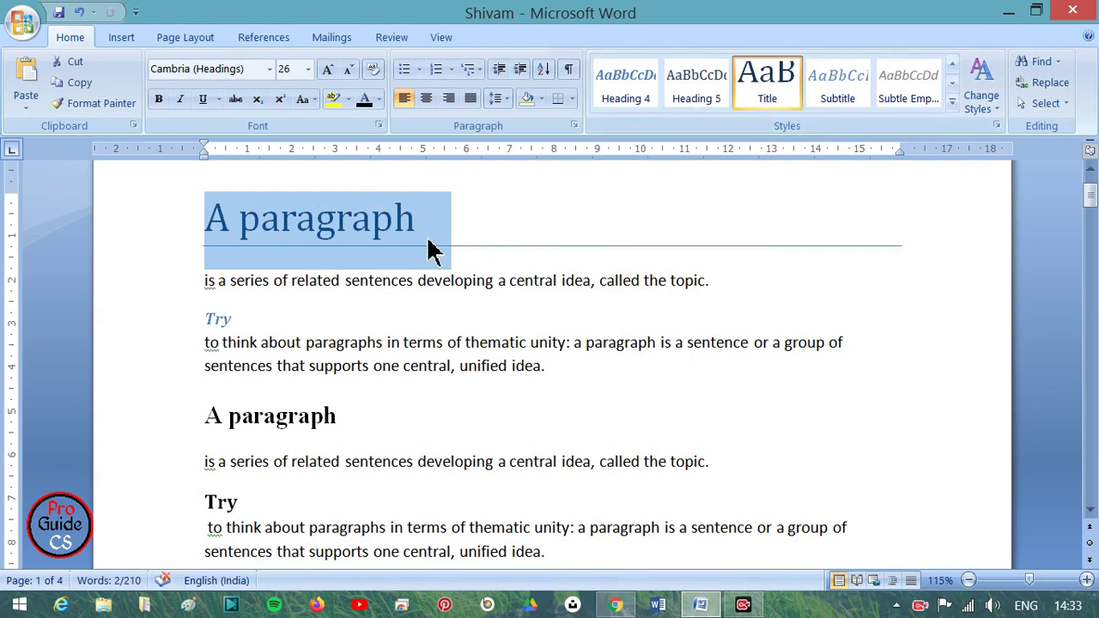
# Make the topic sentence below it a Subtitle and add a blank line after it
pyautogui.click(533, 282)
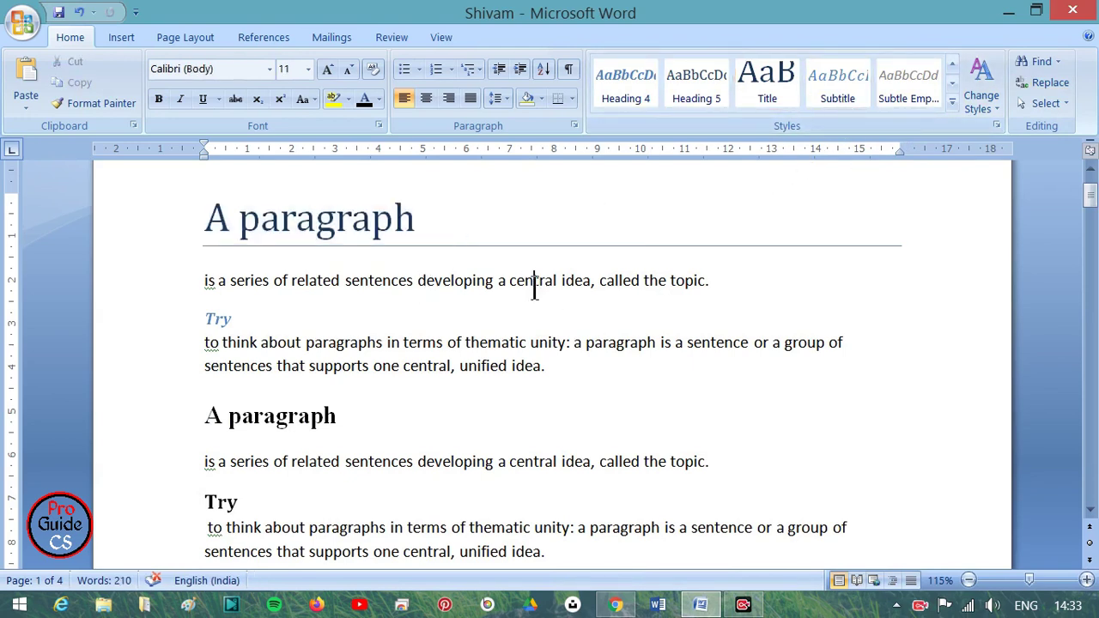
pyautogui.moveTo(715, 276); pyautogui.dragTo(231, 284)
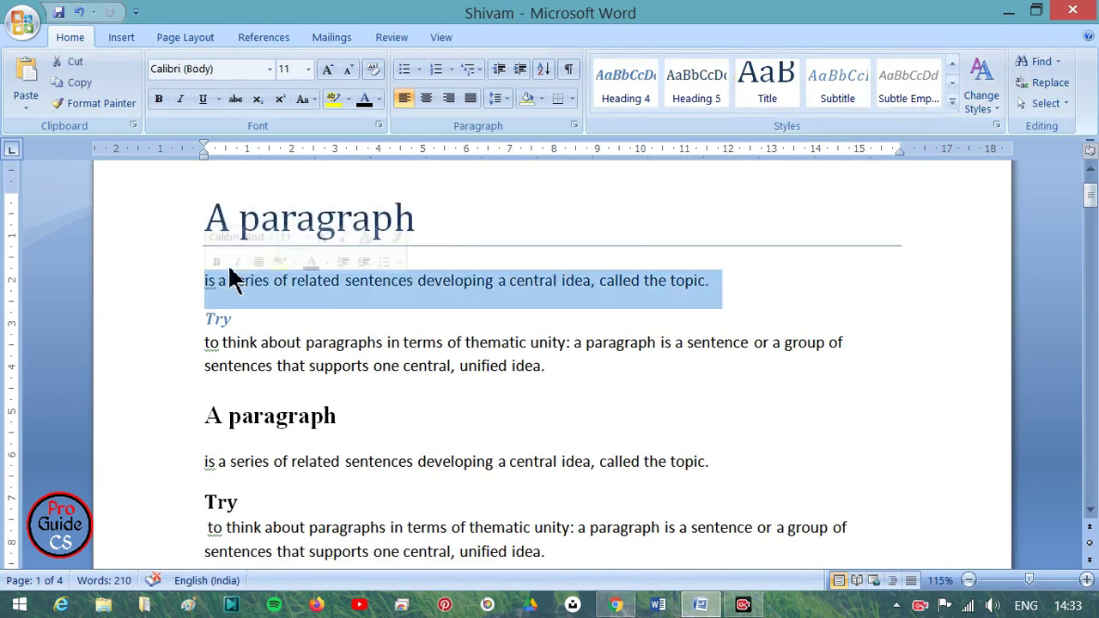
pyautogui.click(842, 99)
pyautogui.click(728, 285)
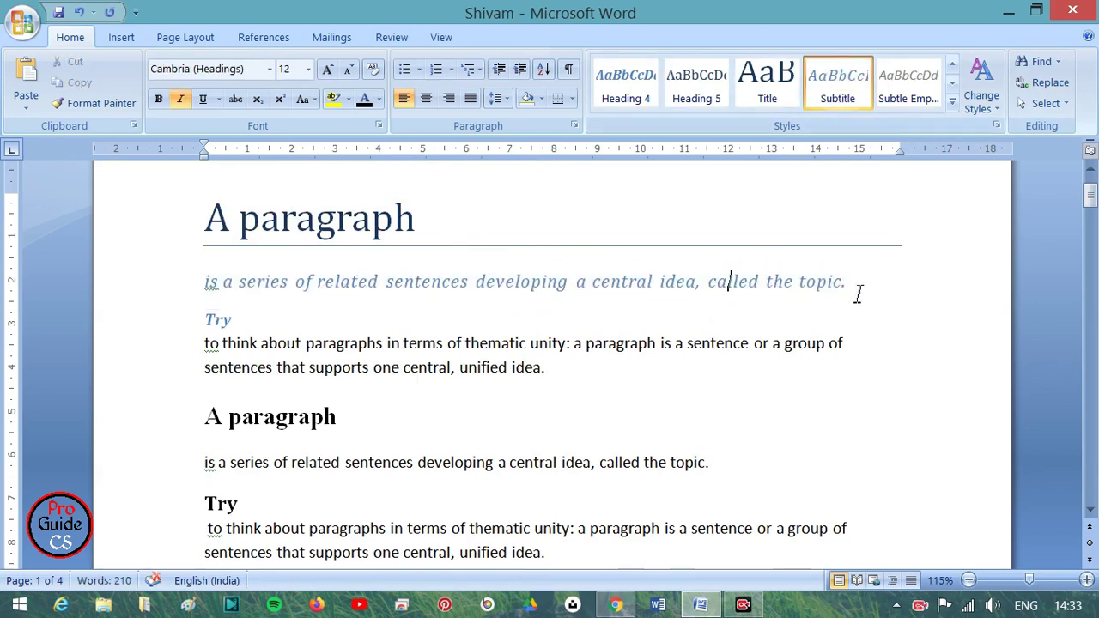
pyautogui.press('Return')
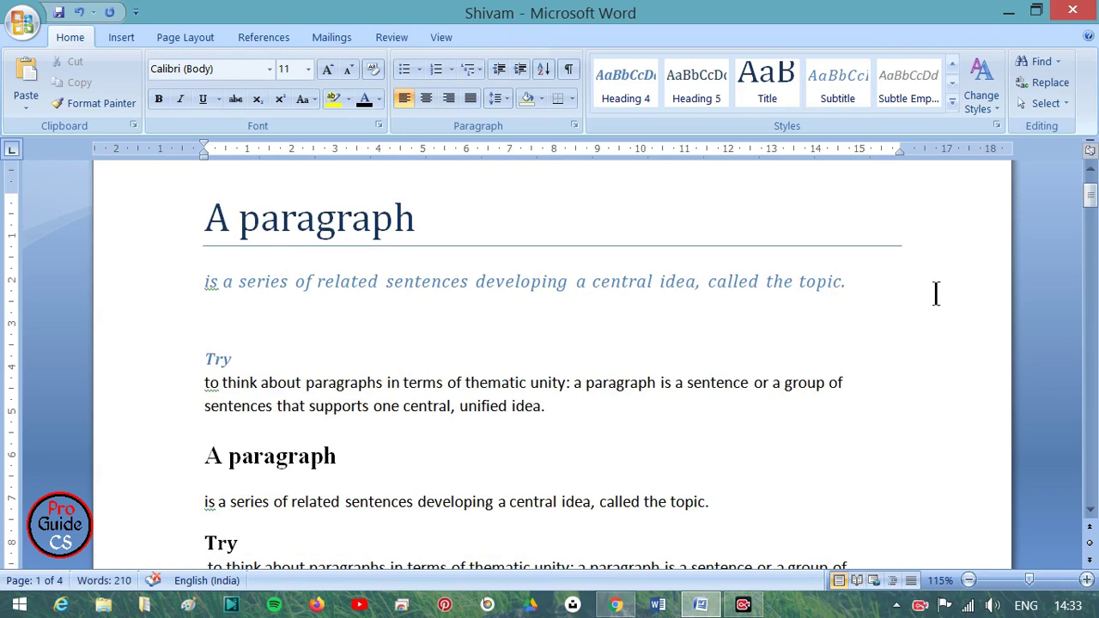
pyautogui.click(952, 101)
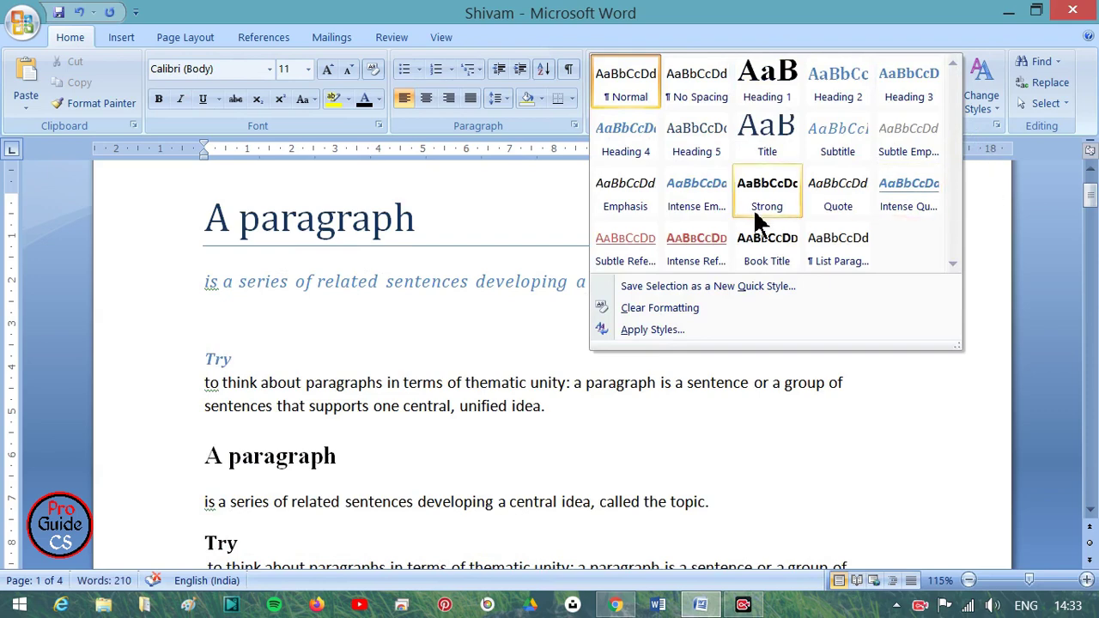
# Apply the Quote style to the 'to think about paragraphs…' paragraph
pyautogui.press('Escape')
pyautogui.moveTo(594, 415); pyautogui.dragTo(207, 383)
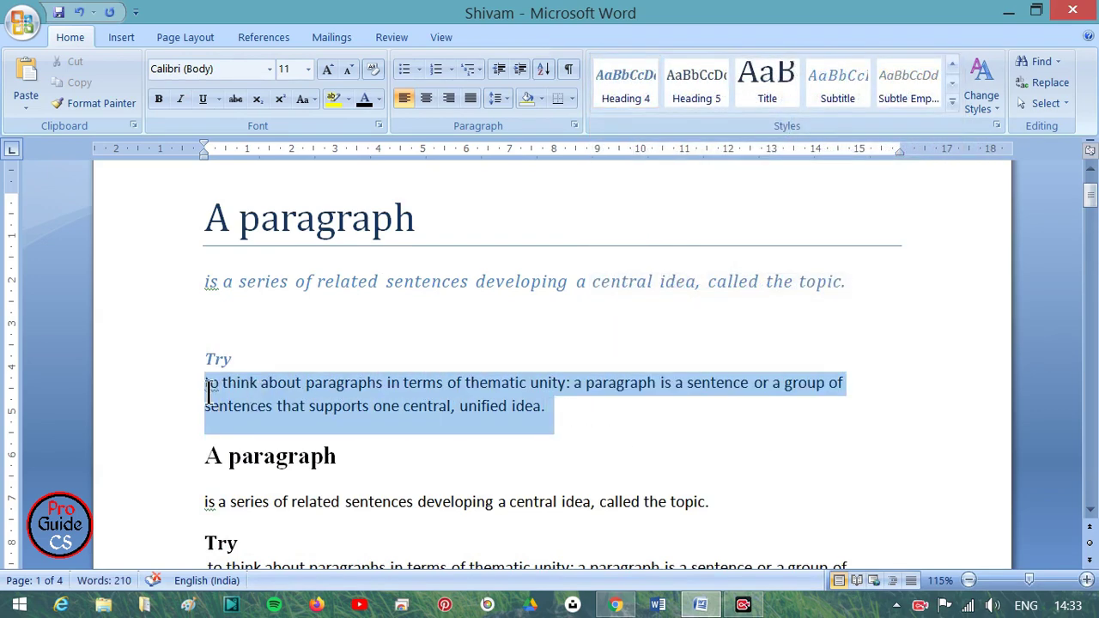
pyautogui.click(952, 102)
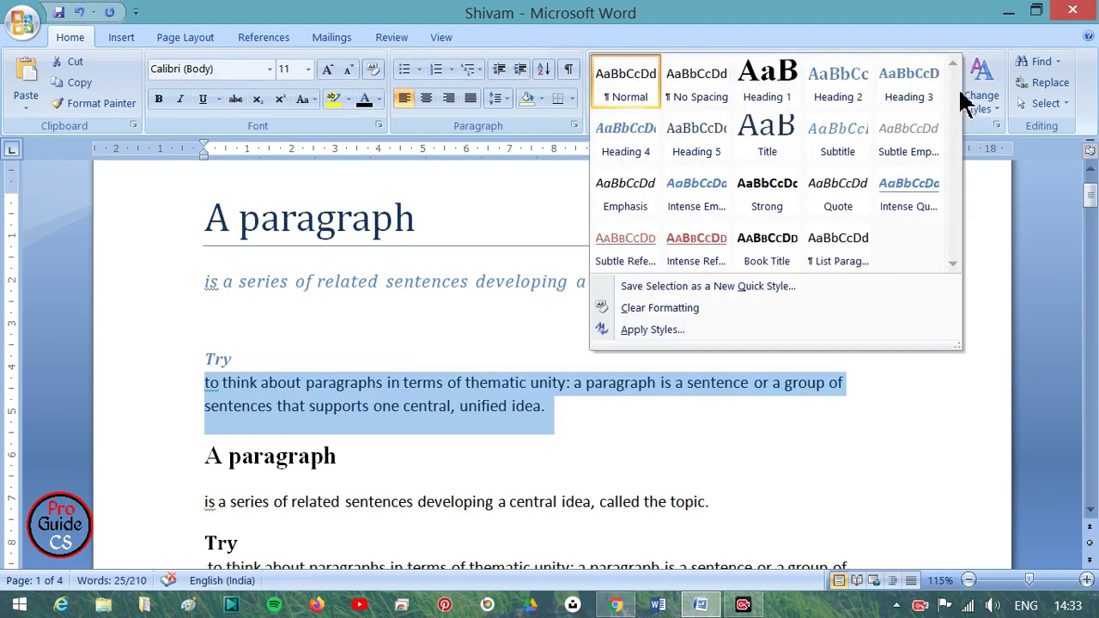
pyautogui.click(837, 190)
pyautogui.click(544, 405)
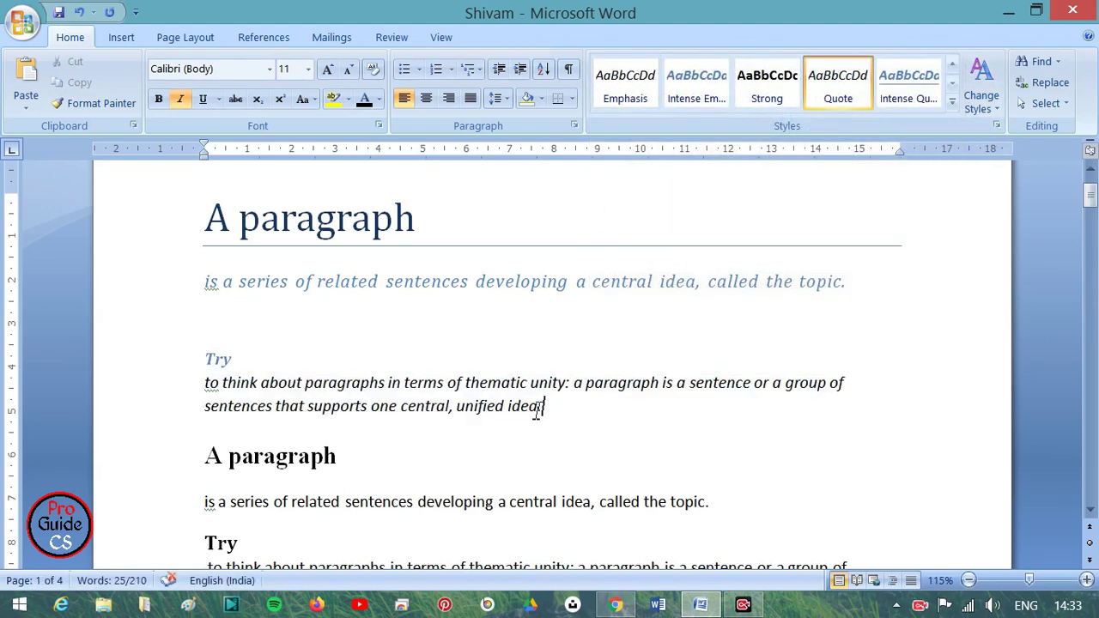
# Check the quoted paragraph, then select the first section from title through quote
pyautogui.moveTo(210, 384); pyautogui.dragTo(508, 404)
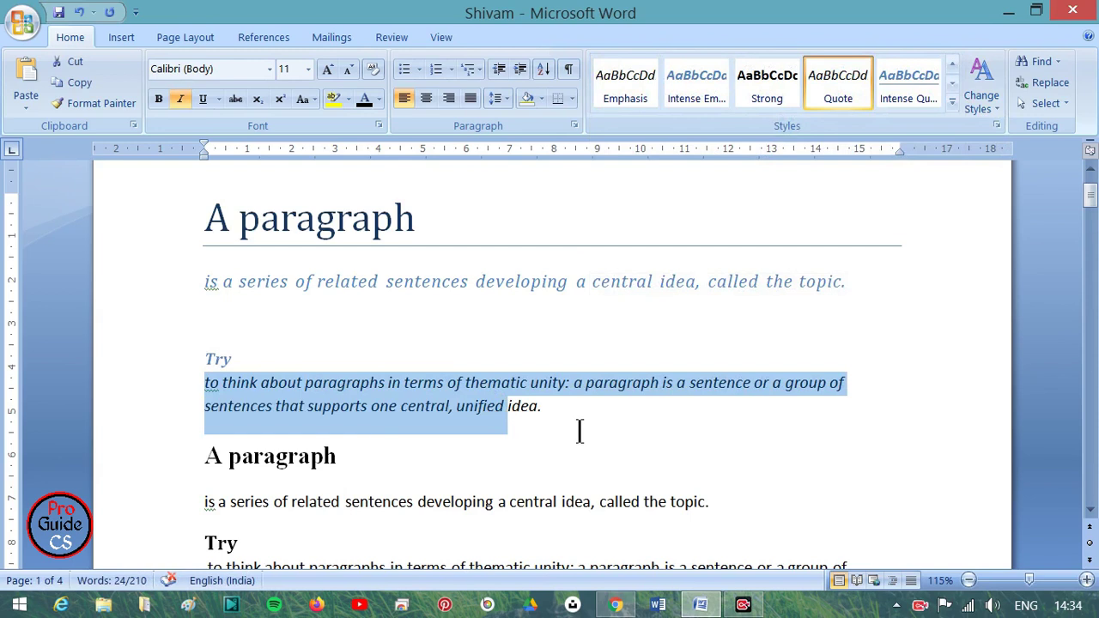
pyautogui.click(579, 431)
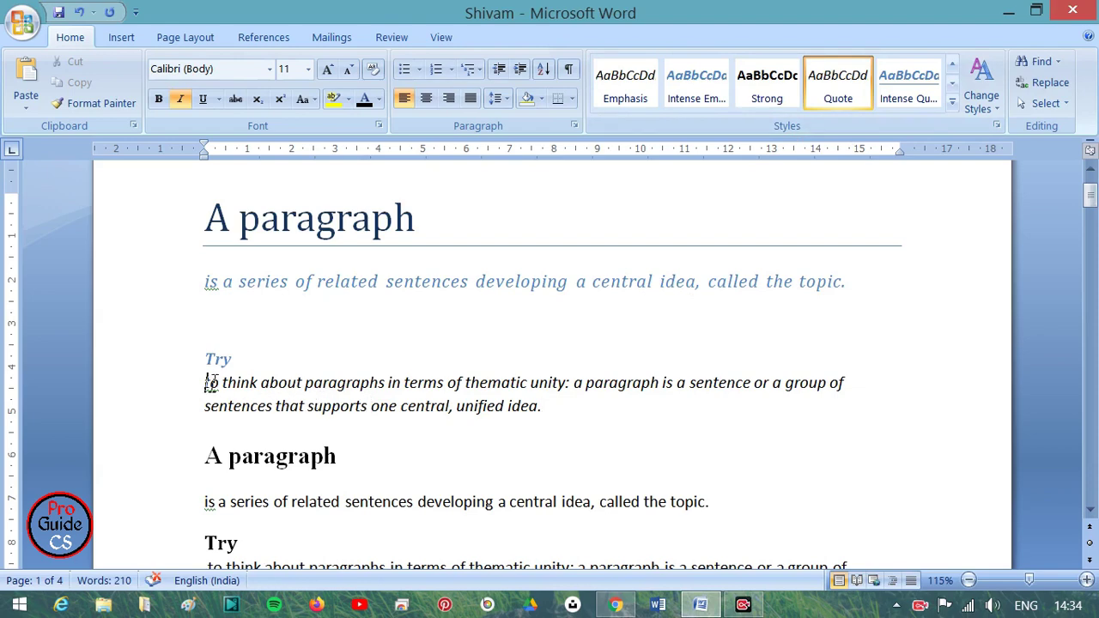
pyautogui.moveTo(210, 383); pyautogui.dragTo(576, 424)
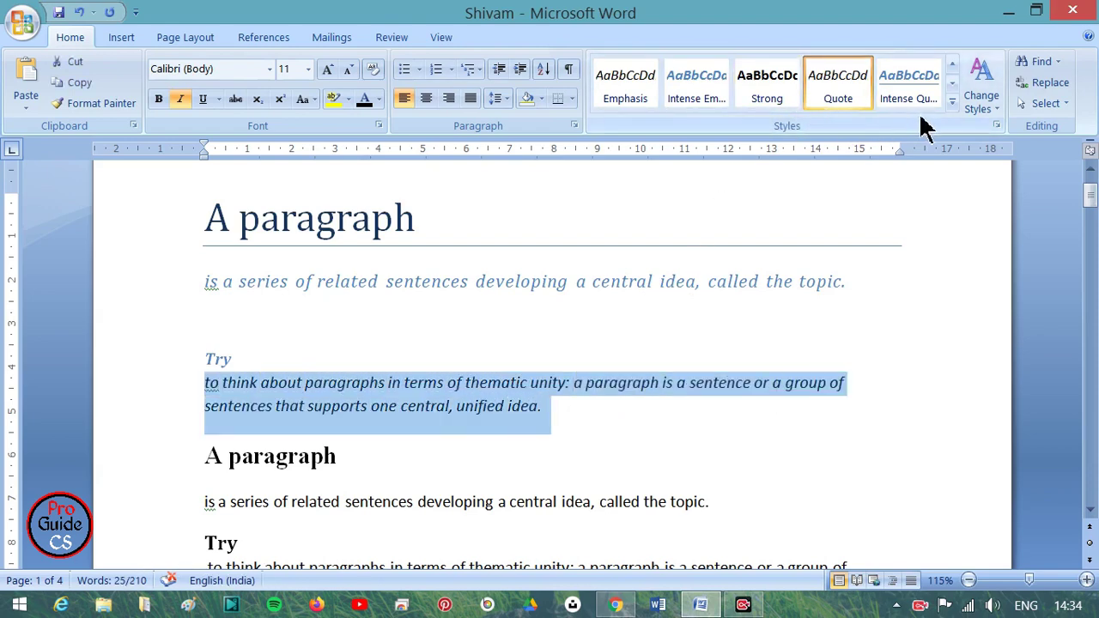
pyautogui.click(888, 424)
pyautogui.click(953, 103)
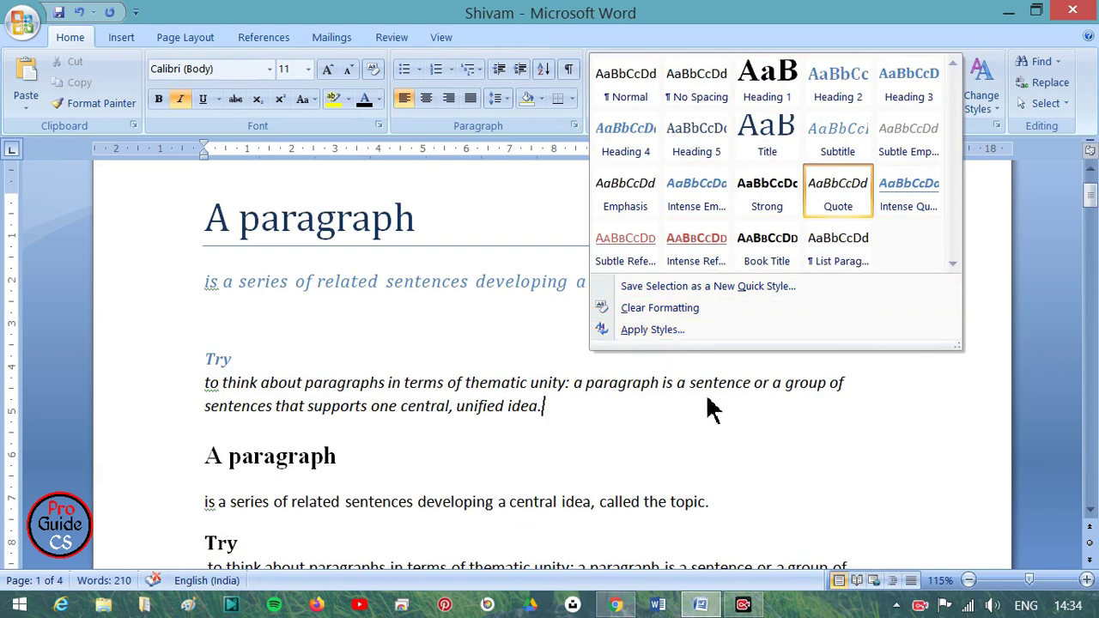
pyautogui.click(682, 437)
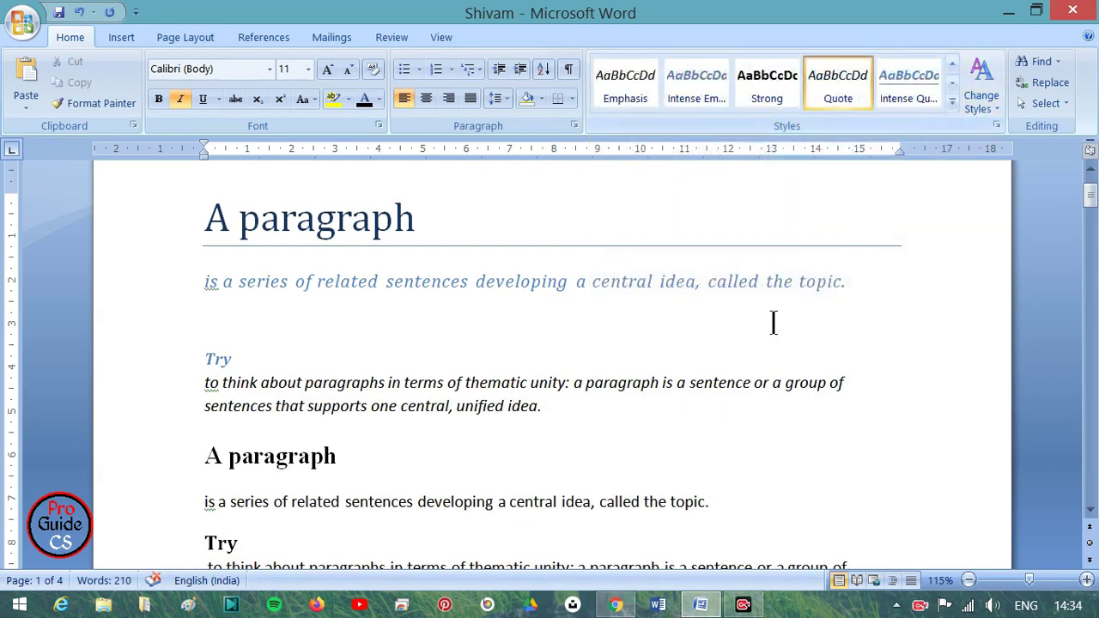
pyautogui.moveTo(597, 424); pyautogui.dragTo(211, 228)
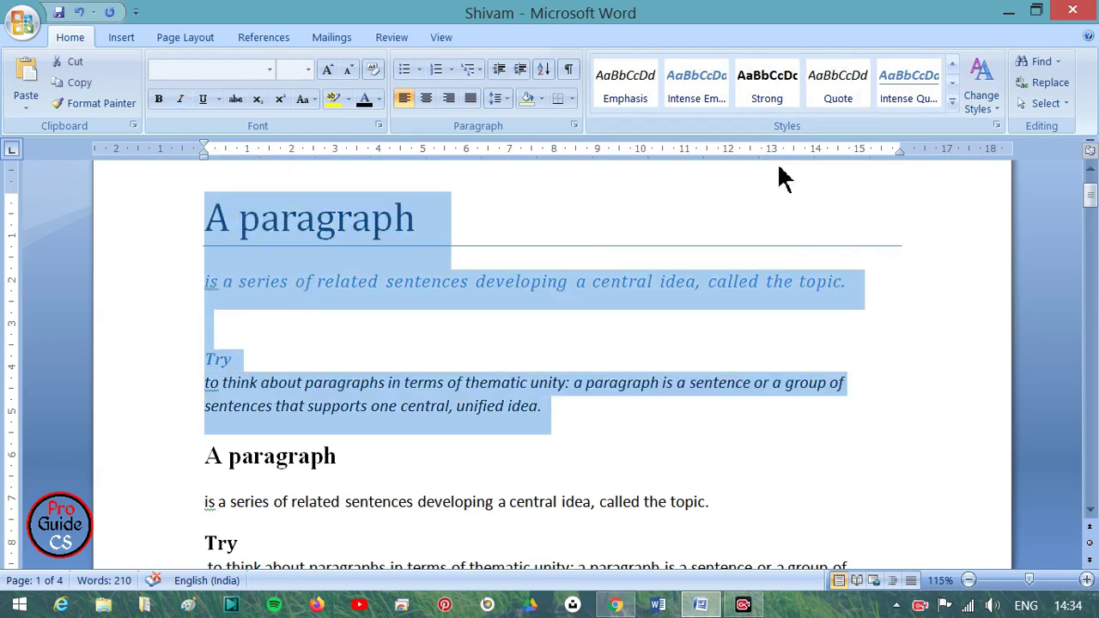
# Apply the Aspect theme colours from Change Styles > Colors
pyautogui.click(983, 109)
pyautogui.moveTo(1003, 153)
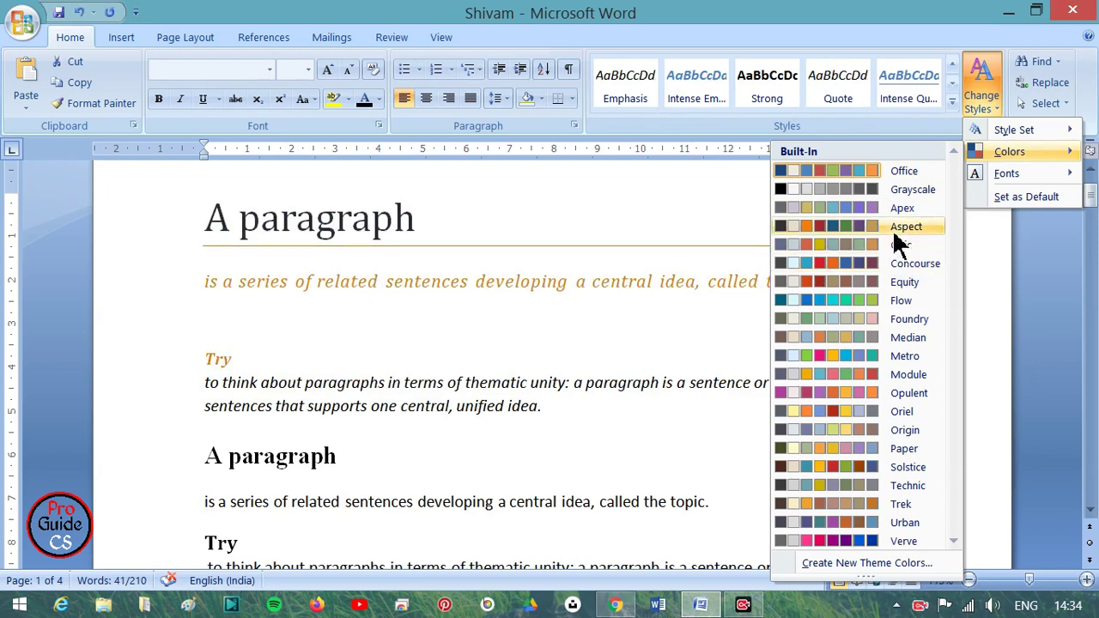
pyautogui.click(894, 232)
# Select the first section, from the title to 'unified idea', and switch the theme colours to Module
pyautogui.click(613, 307)
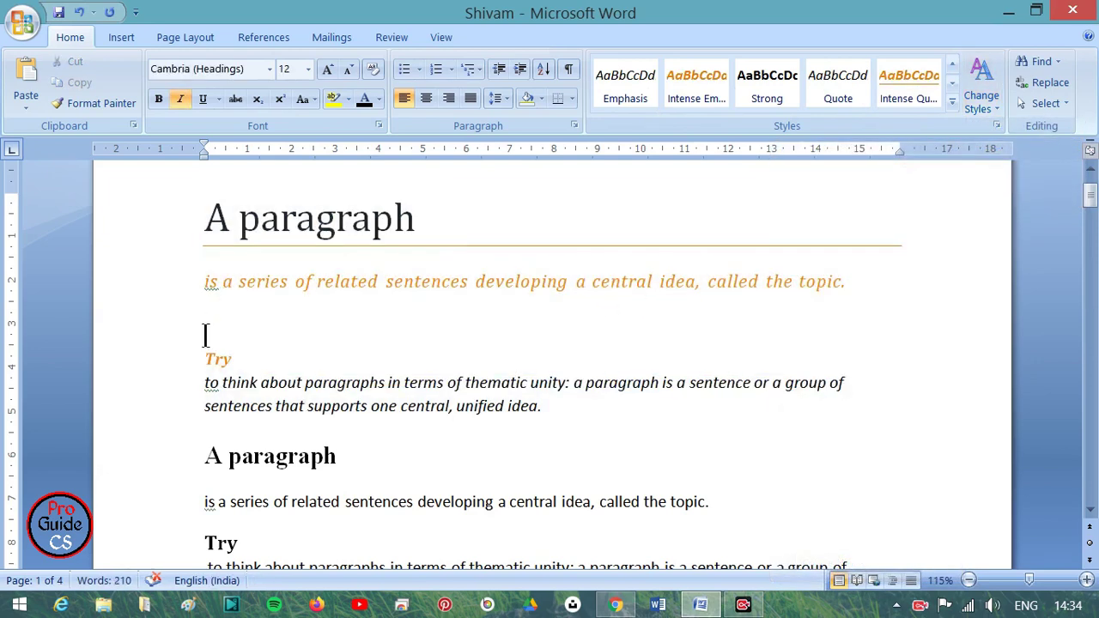
pyautogui.moveTo(602, 414); pyautogui.dragTo(91, 225)
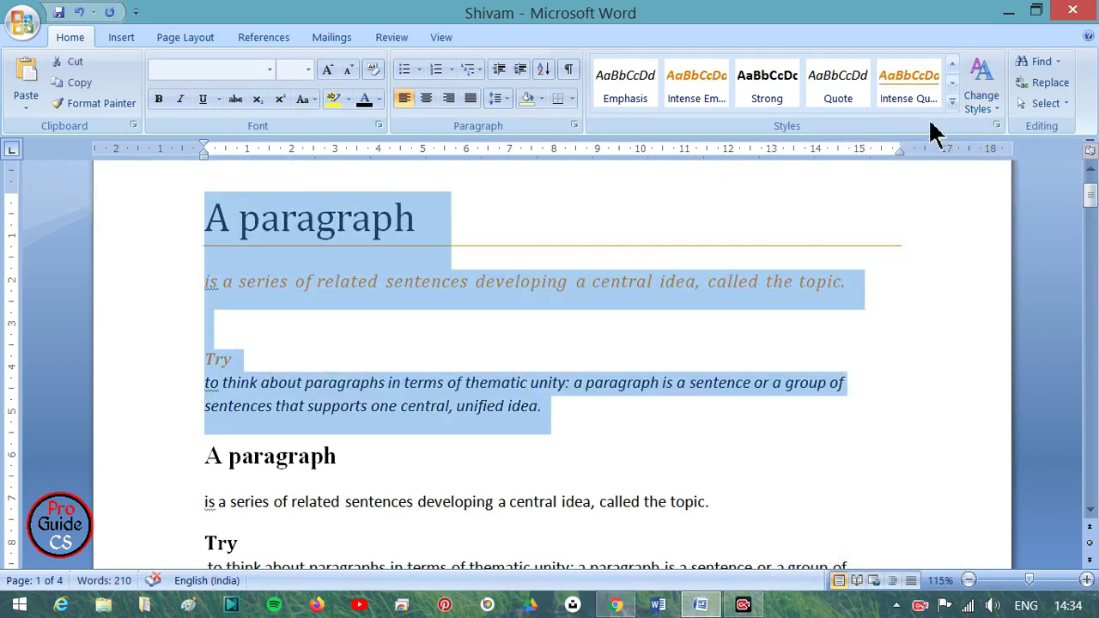
pyautogui.click(991, 108)
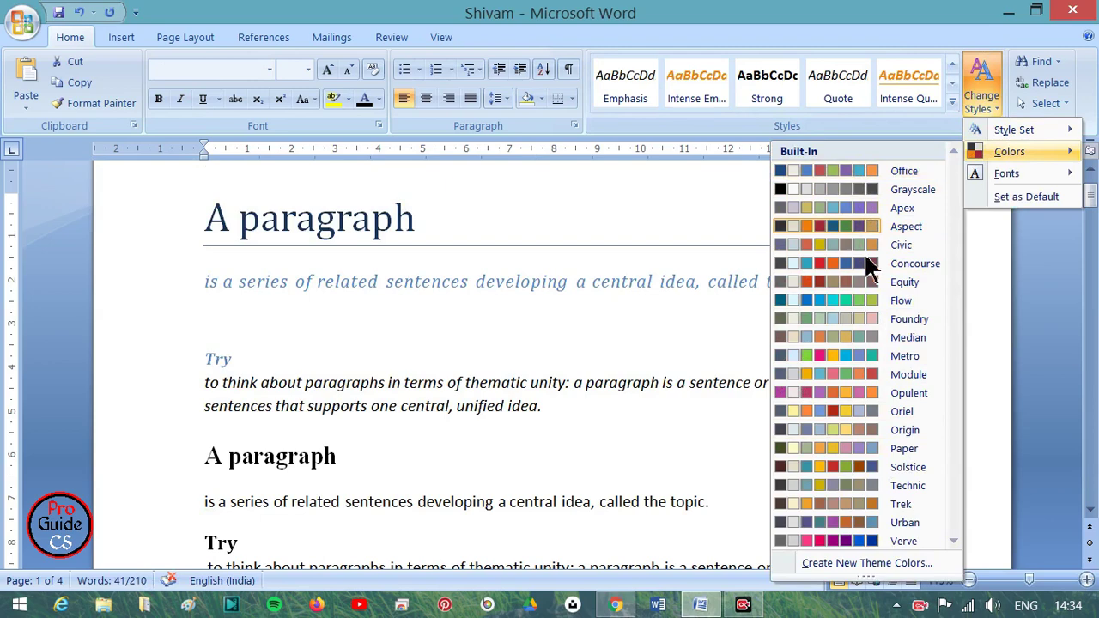
pyautogui.click(855, 378)
pyautogui.click(981, 95)
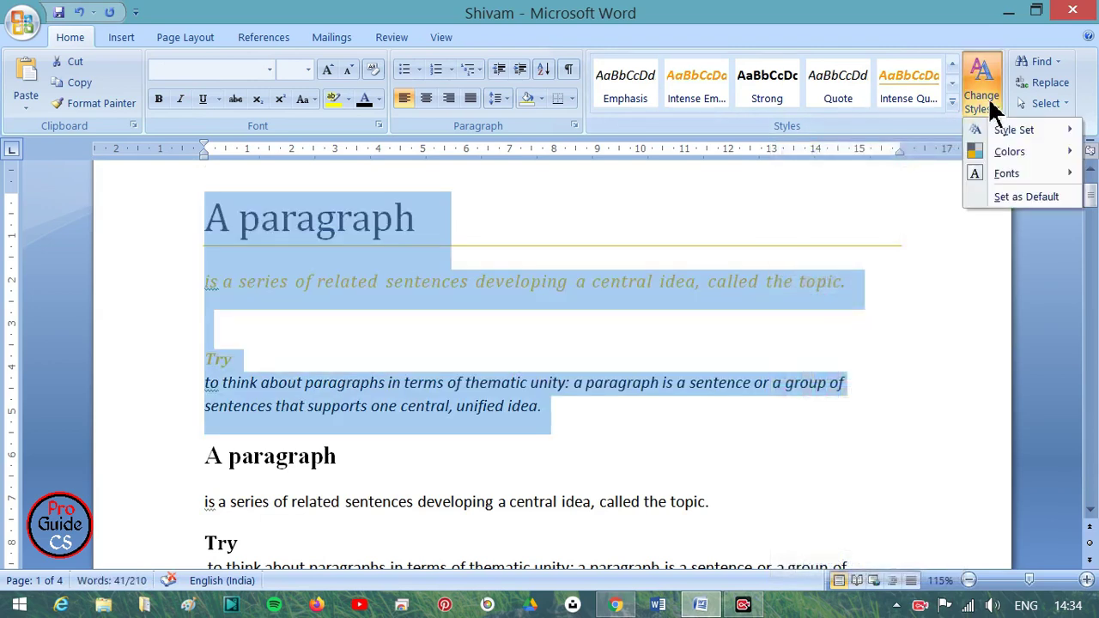
# Apply the Origin theme fonts: Bookman Old Style headings and Gill Sans MT body
pyautogui.moveTo(1009, 176)
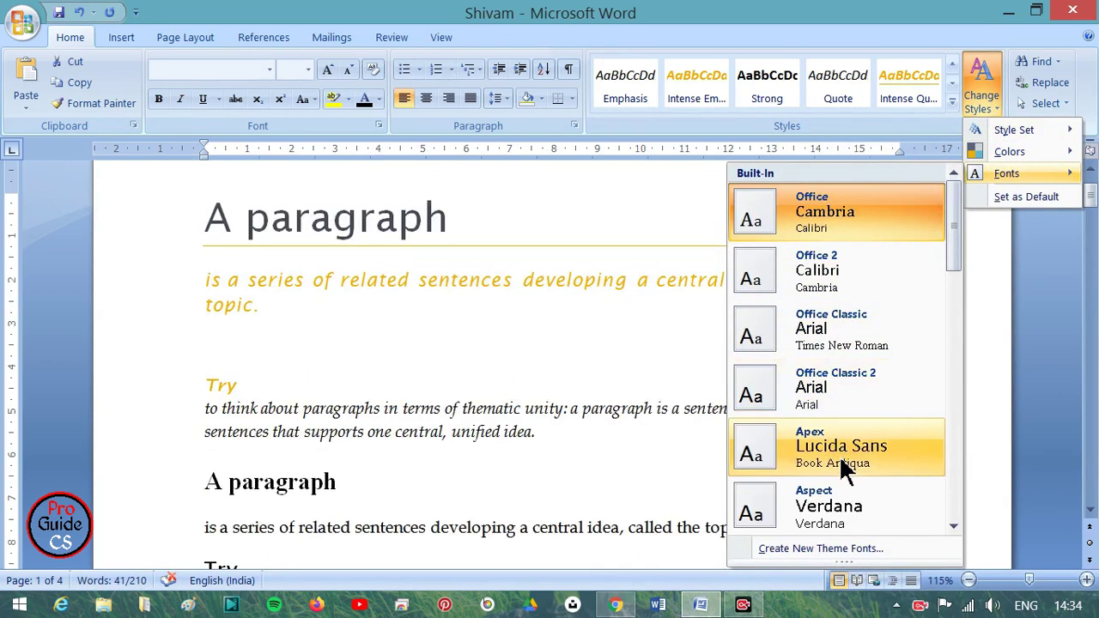
pyautogui.scroll(-3, 846, 464)
pyautogui.scroll(-3, 849, 468)
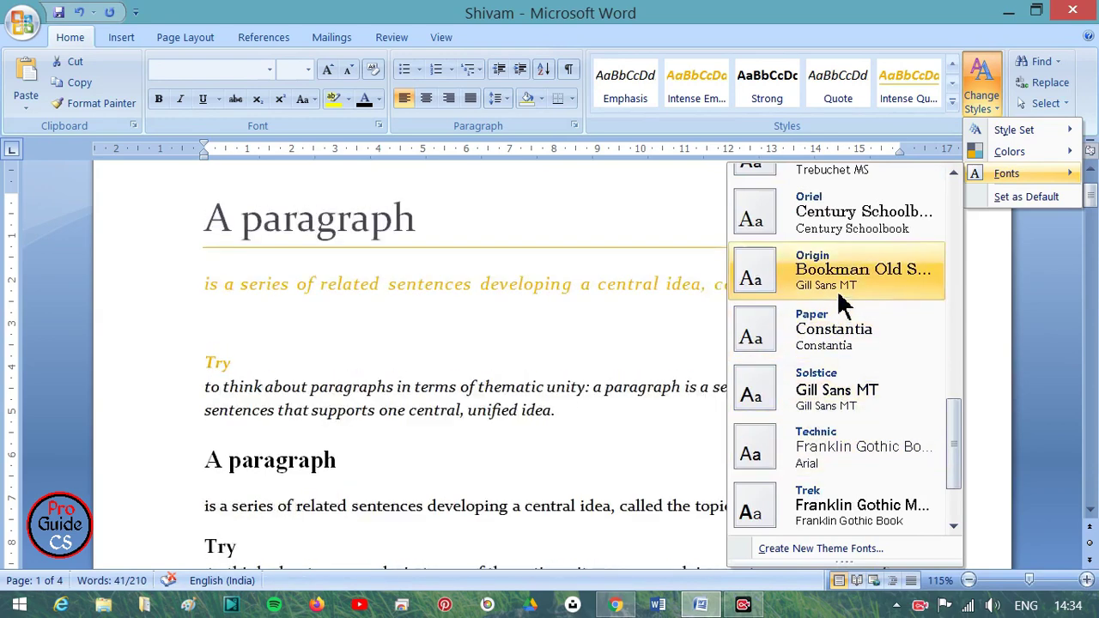
pyautogui.click(854, 273)
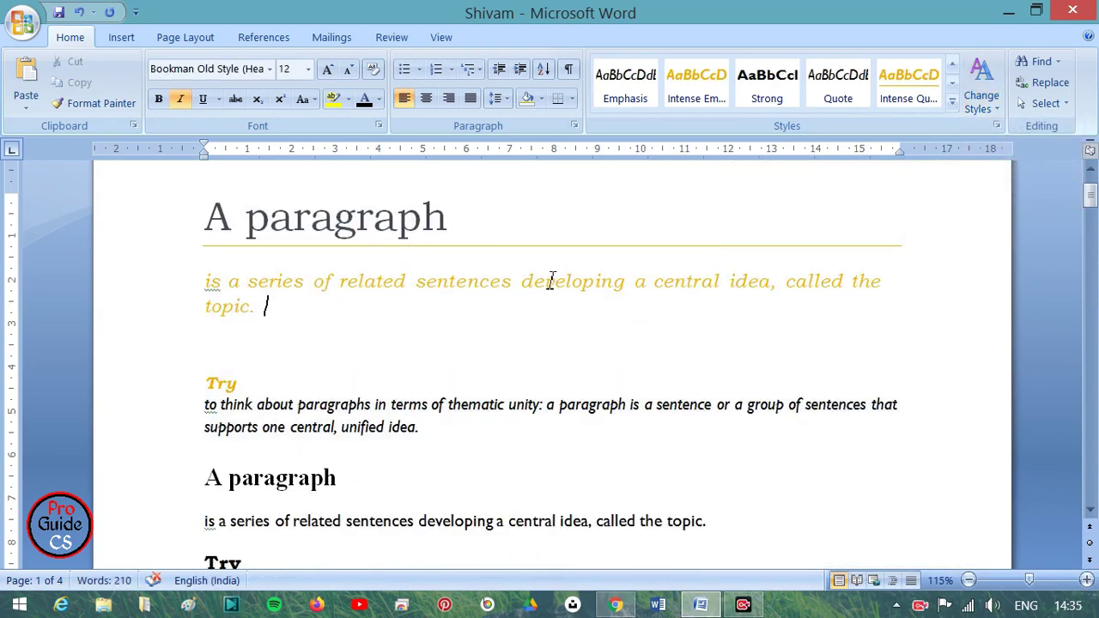
# Browse the Colors and Fonts options again, then close them without changes
pyautogui.click(982, 99)
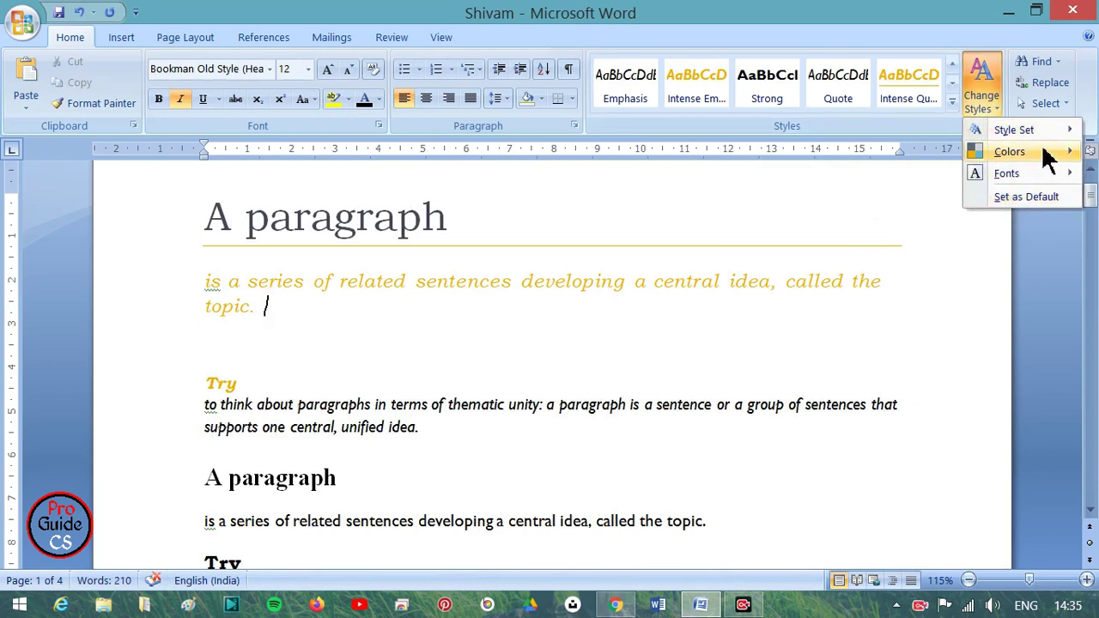
pyautogui.moveTo(1042, 152)
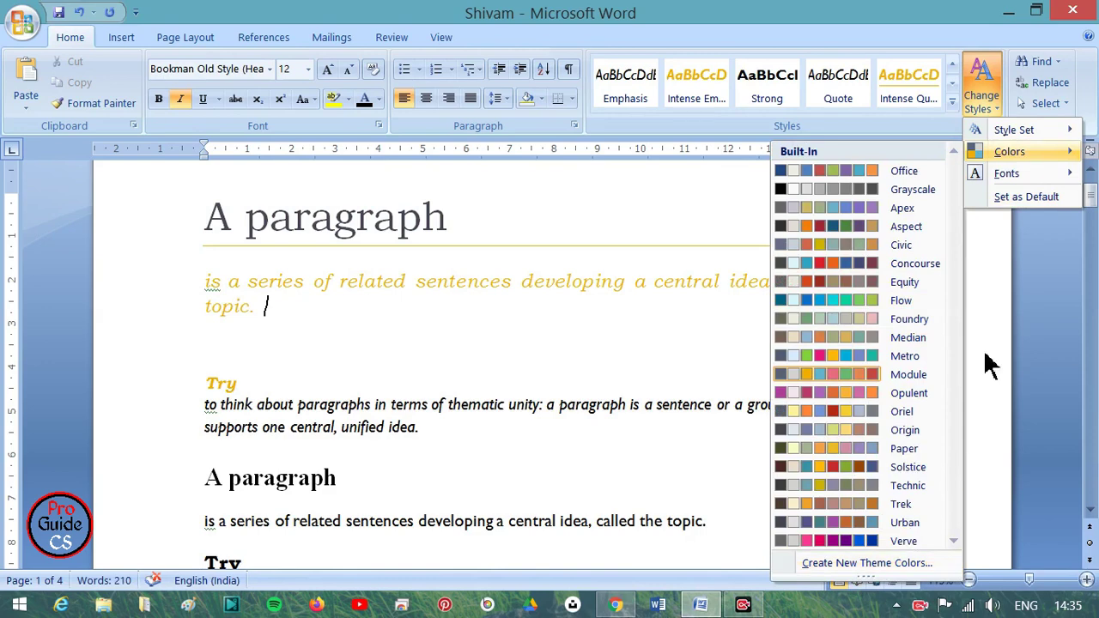
pyautogui.moveTo(1012, 184)
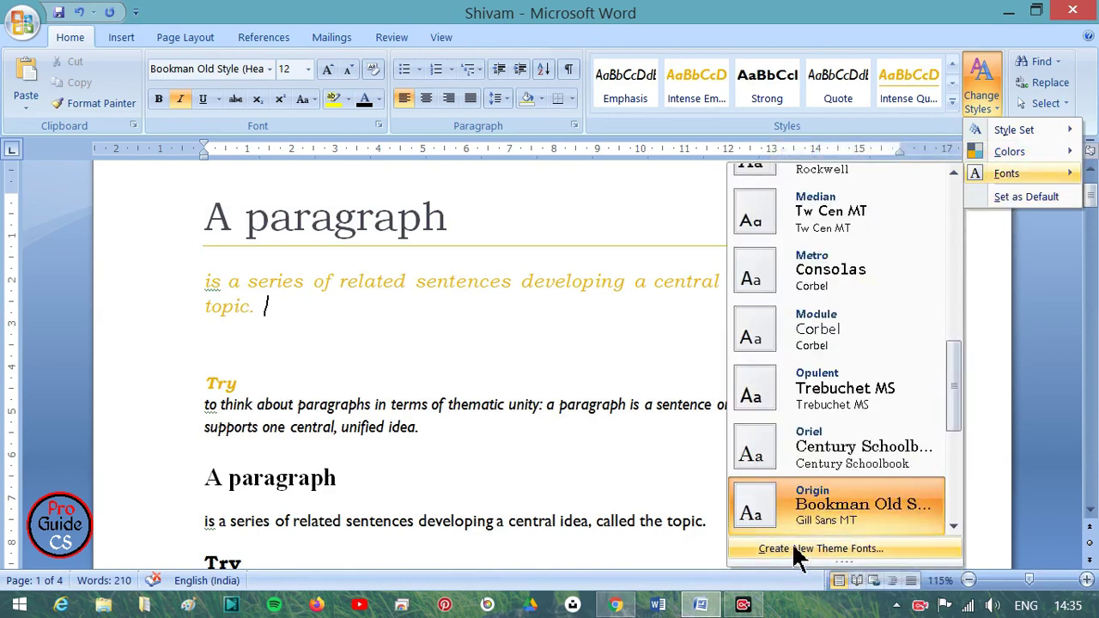
pyautogui.click(532, 458)
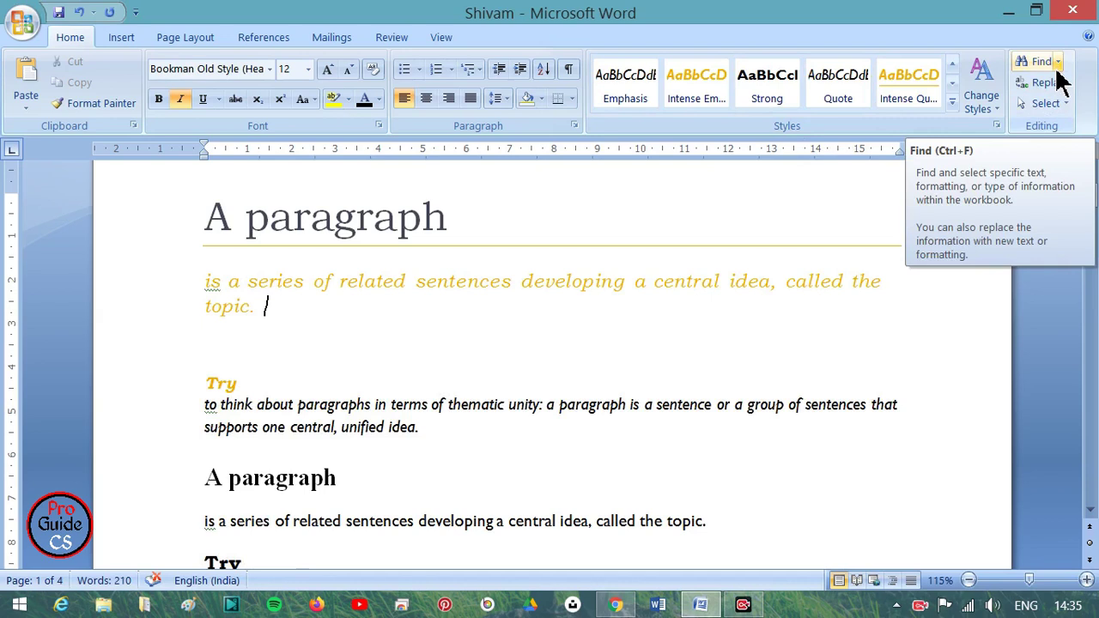
# Search the document for 'developing' and step through its occurrences with Find Next
pyautogui.click(255, 427)
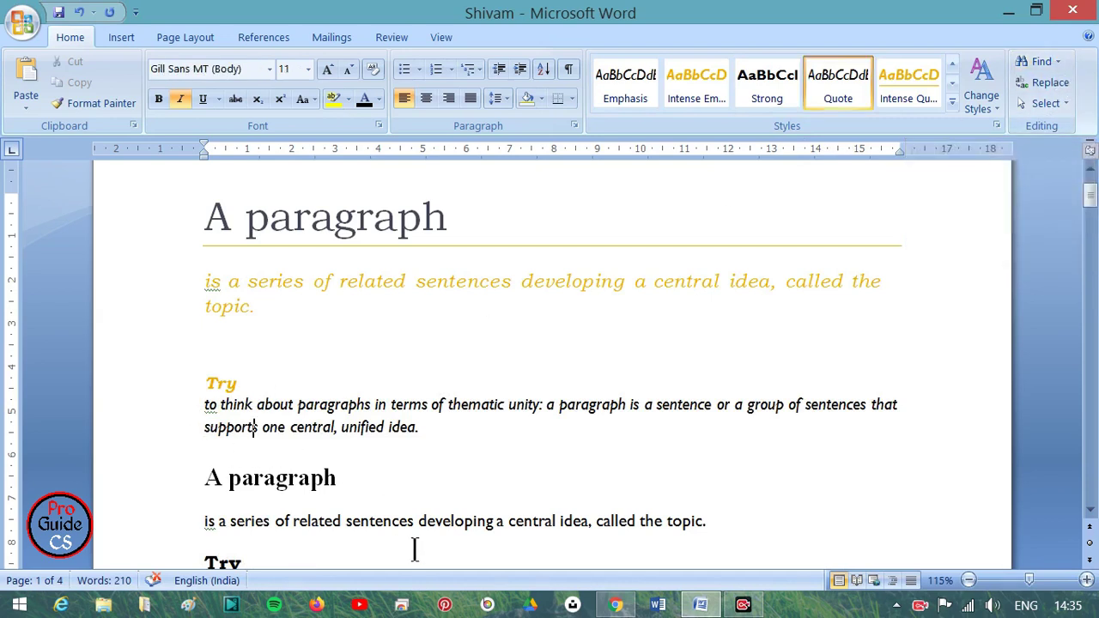
pyautogui.moveTo(494, 526); pyautogui.dragTo(419, 526)
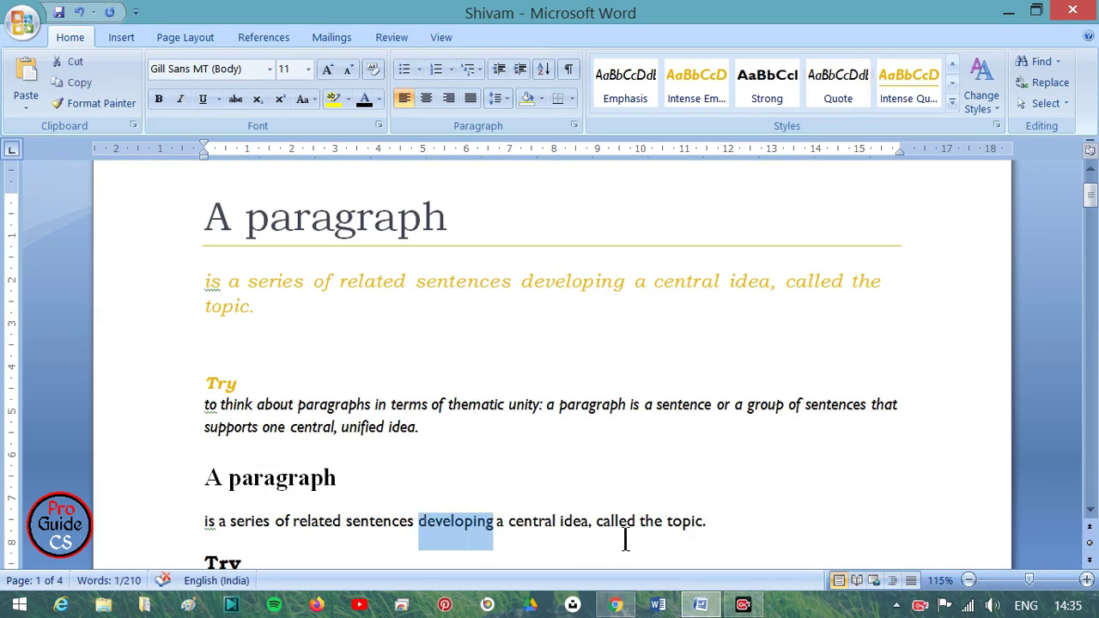
pyautogui.click(166, 296)
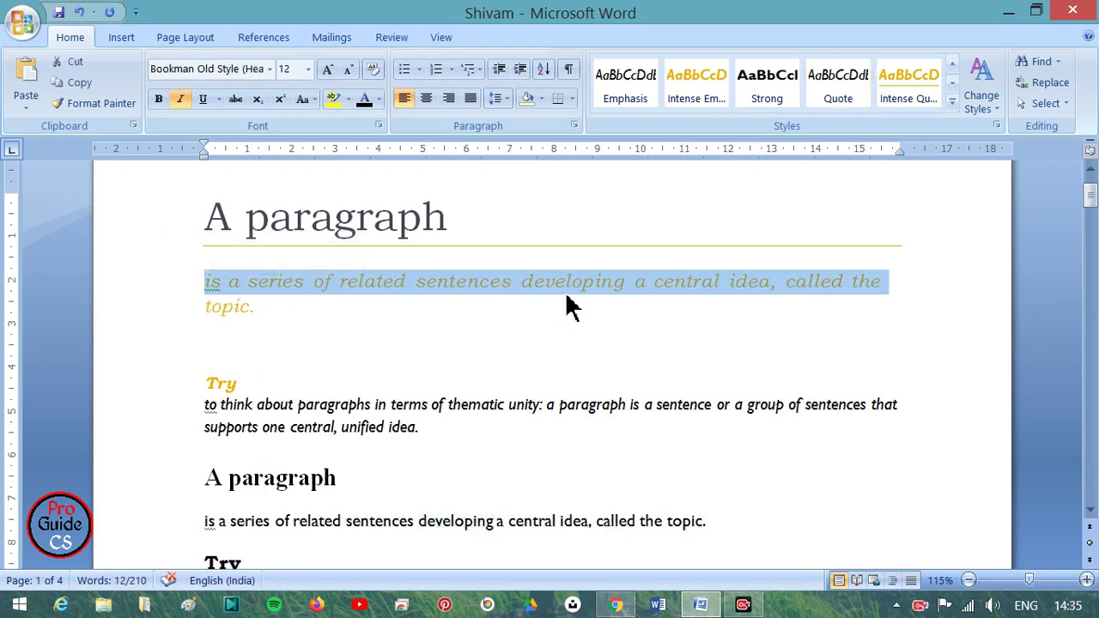
pyautogui.click(649, 288)
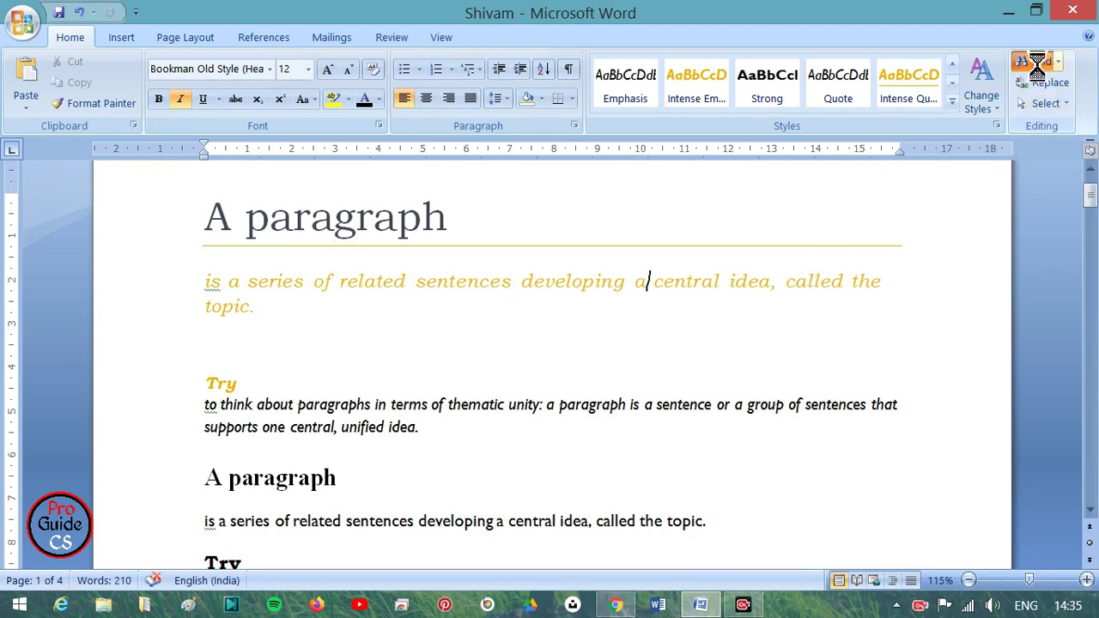
pyautogui.click(1039, 62)
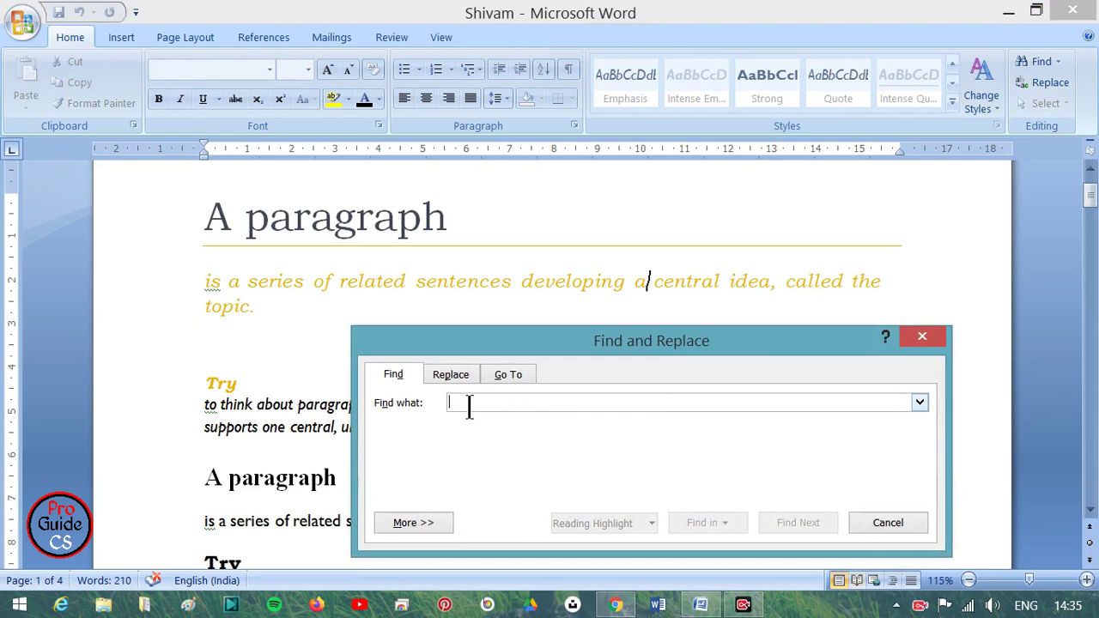
pyautogui.write('developing')
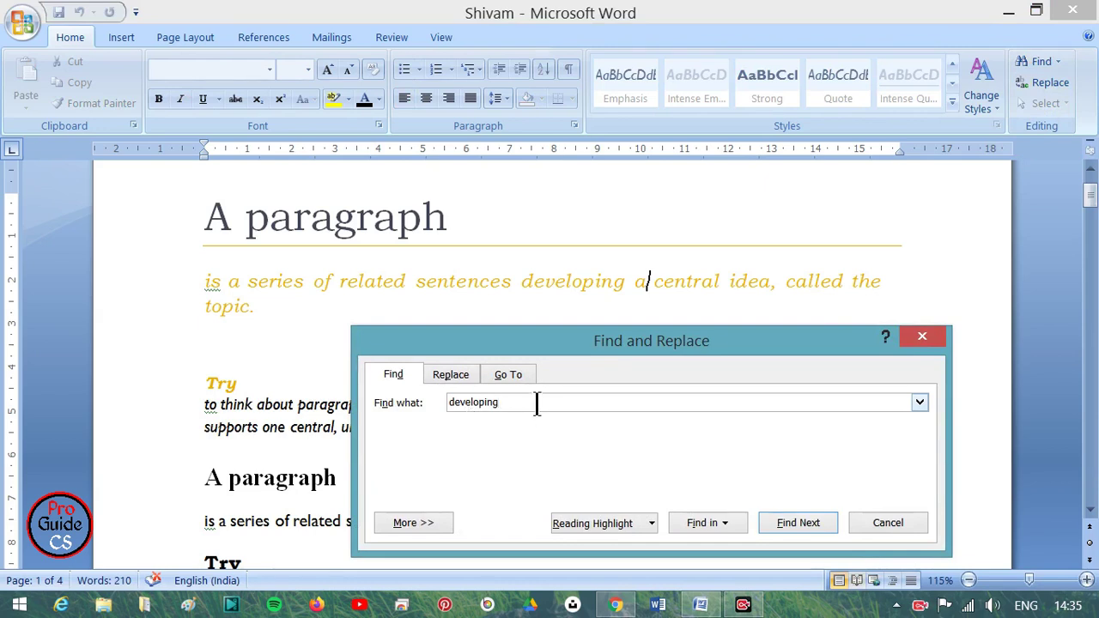
pyautogui.click(790, 525)
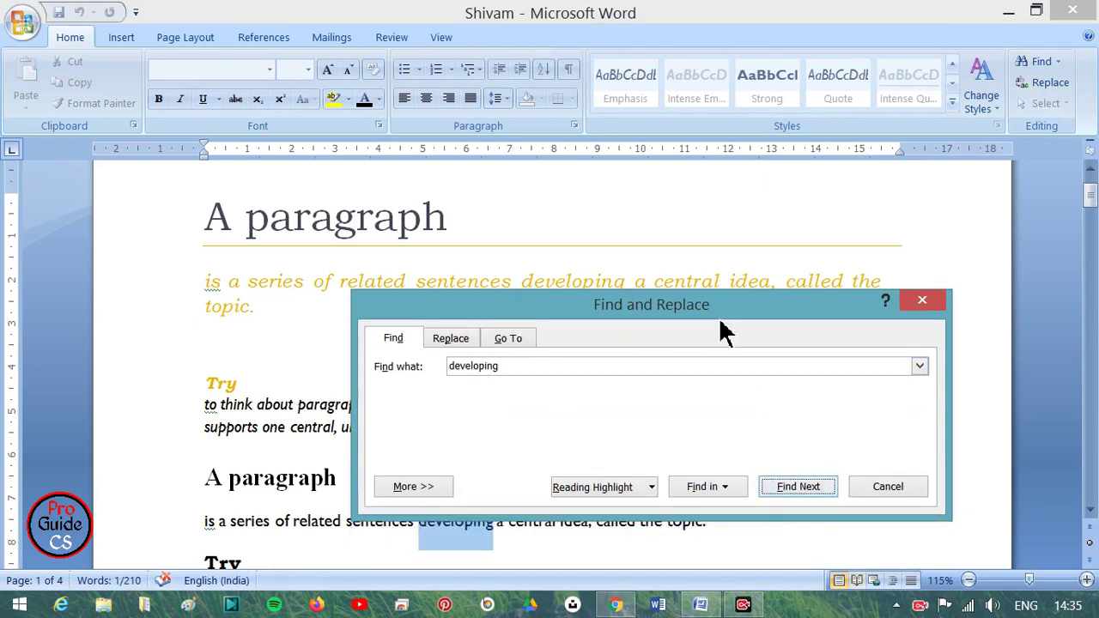
pyautogui.moveTo(721, 324); pyautogui.dragTo(801, 166)
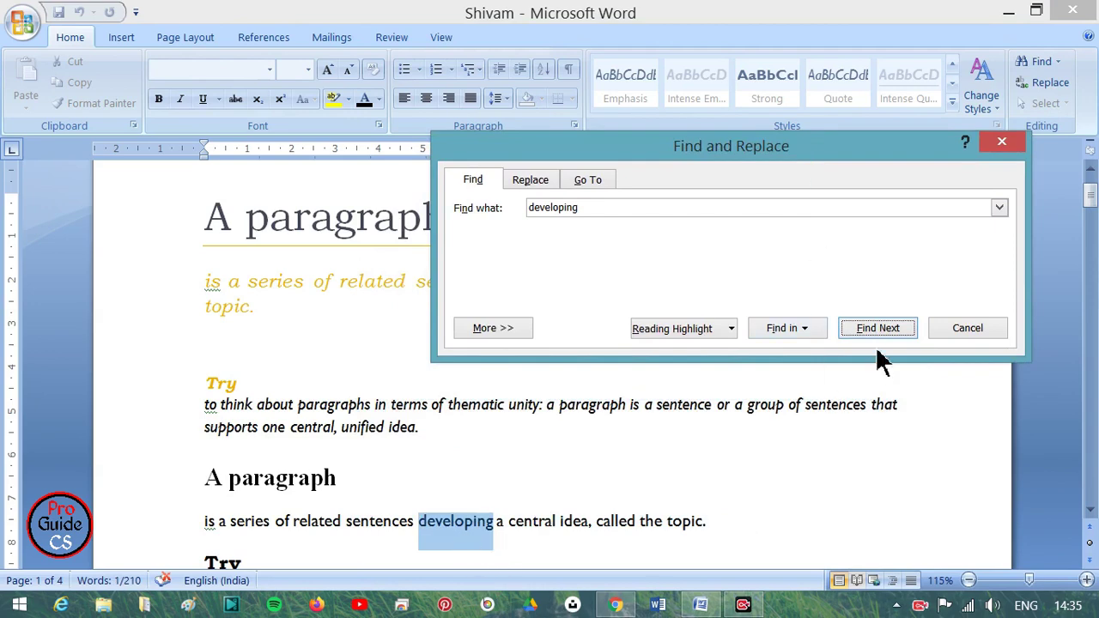
pyautogui.click(879, 331)
pyautogui.moveTo(736, 167)
pyautogui.mouseDown()
pyautogui.moveTo(625, 359)
pyautogui.moveTo(593, 387)
pyautogui.mouseUp()
pyautogui.click(729, 535)
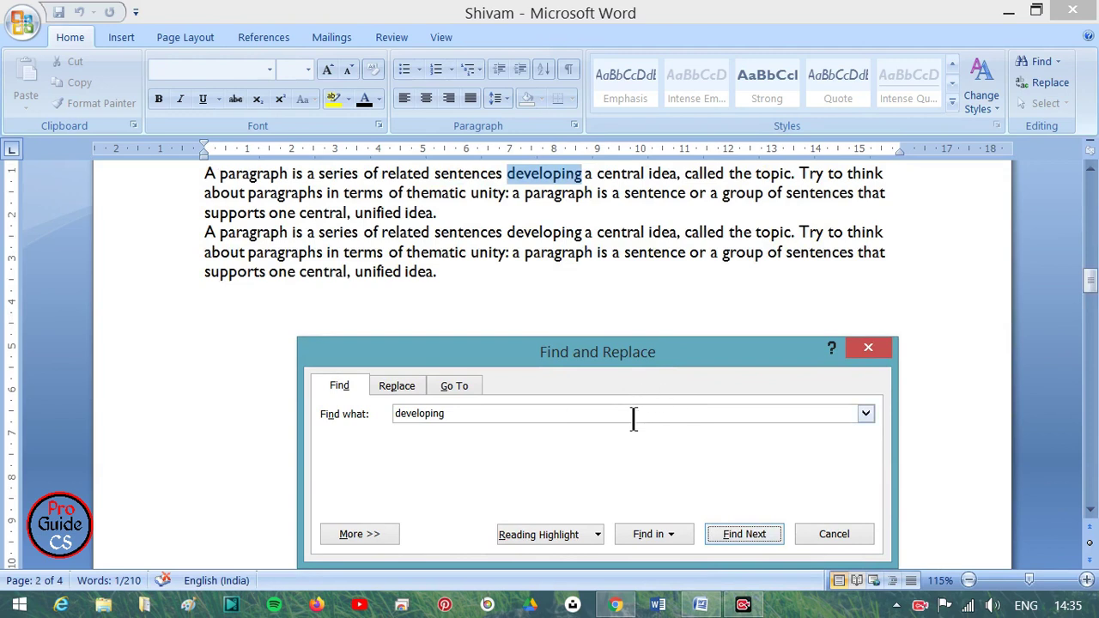
# Highlight all occurrences of 'developing' and close the Find dialog
pyautogui.click(550, 537)
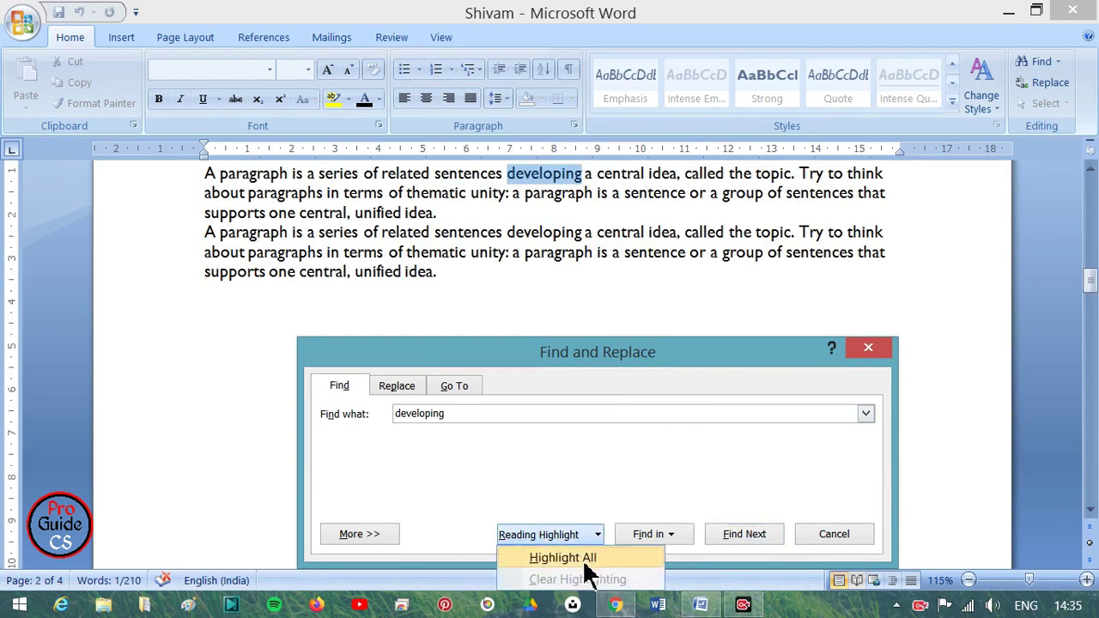
pyautogui.click(584, 559)
pyautogui.moveTo(797, 360); pyautogui.dragTo(880, 524)
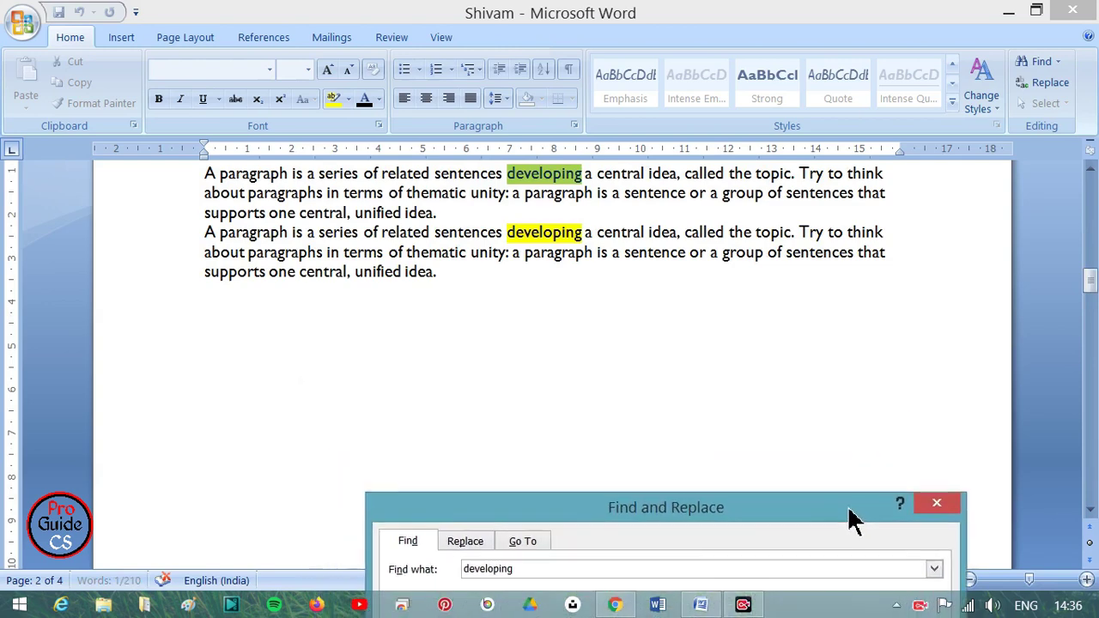
pyautogui.moveTo(1091, 289); pyautogui.dragTo(1092, 199)
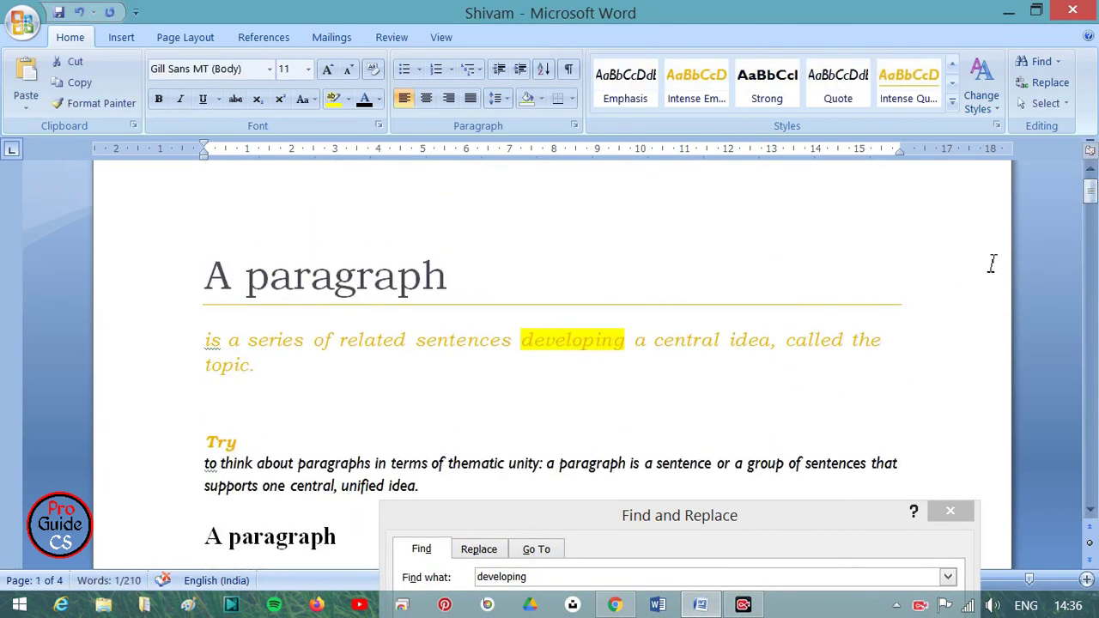
pyautogui.moveTo(1091, 199); pyautogui.dragTo(1092, 290)
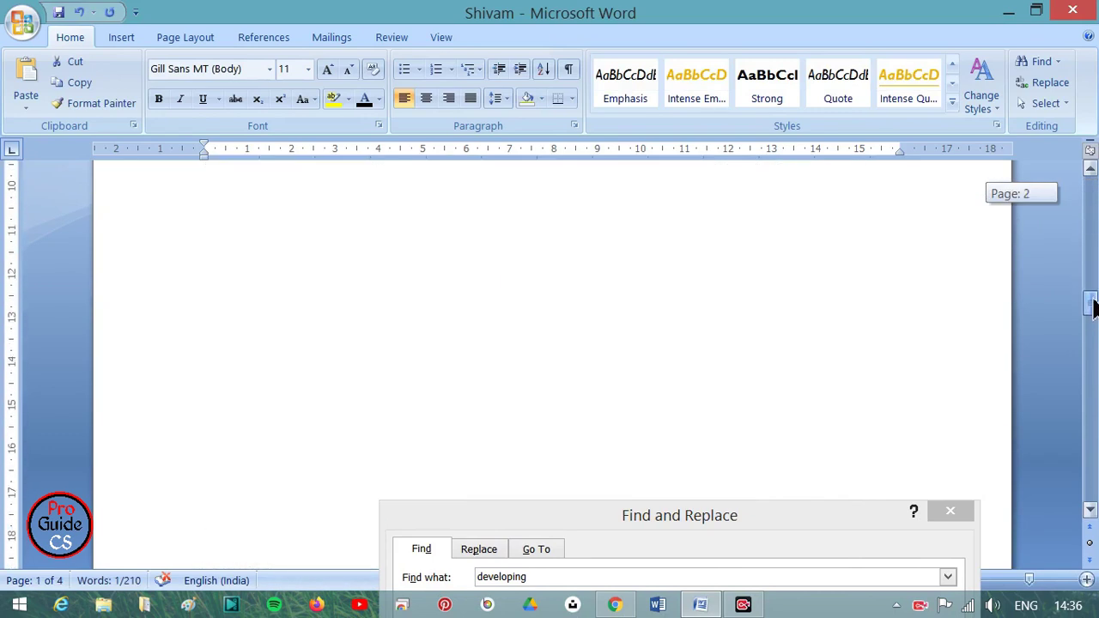
pyautogui.moveTo(679, 534); pyautogui.dragTo(692, 333)
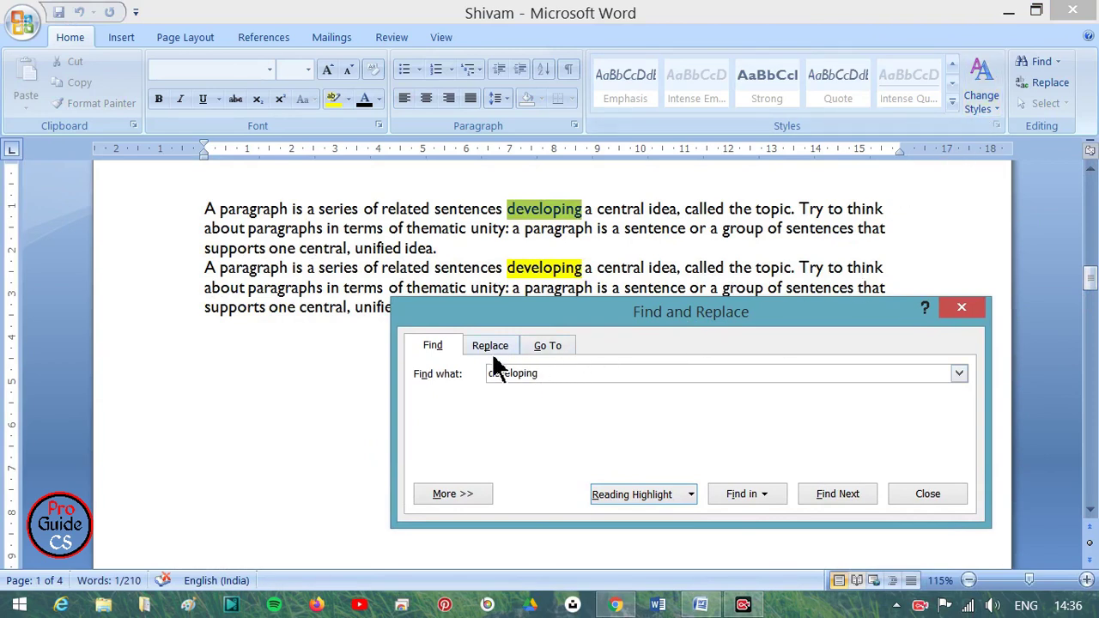
pyautogui.click(939, 495)
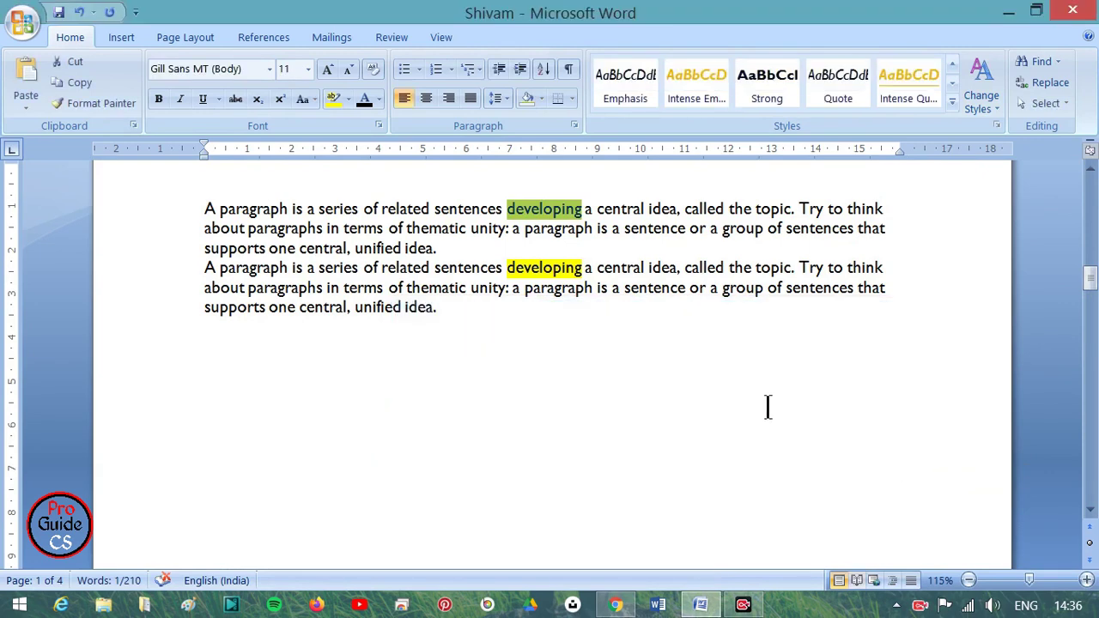
pyautogui.click(655, 322)
# Undo twice to restore Cambria headings and Calibri body text
pyautogui.hotkey('ctrl', 'z')
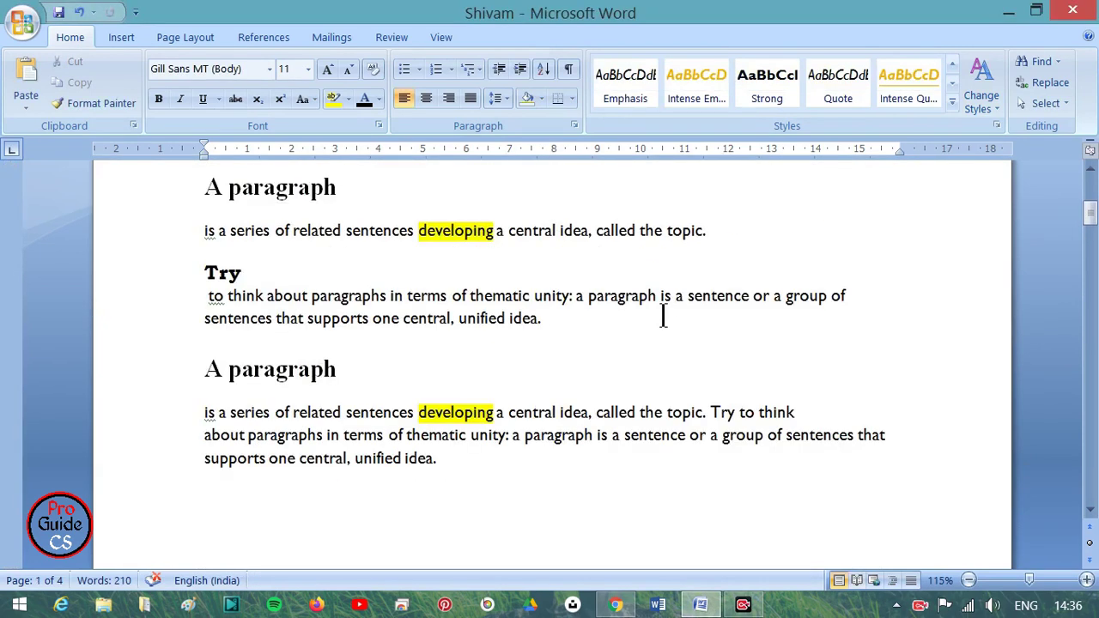
pyautogui.hotkey('ctrl', 'z')
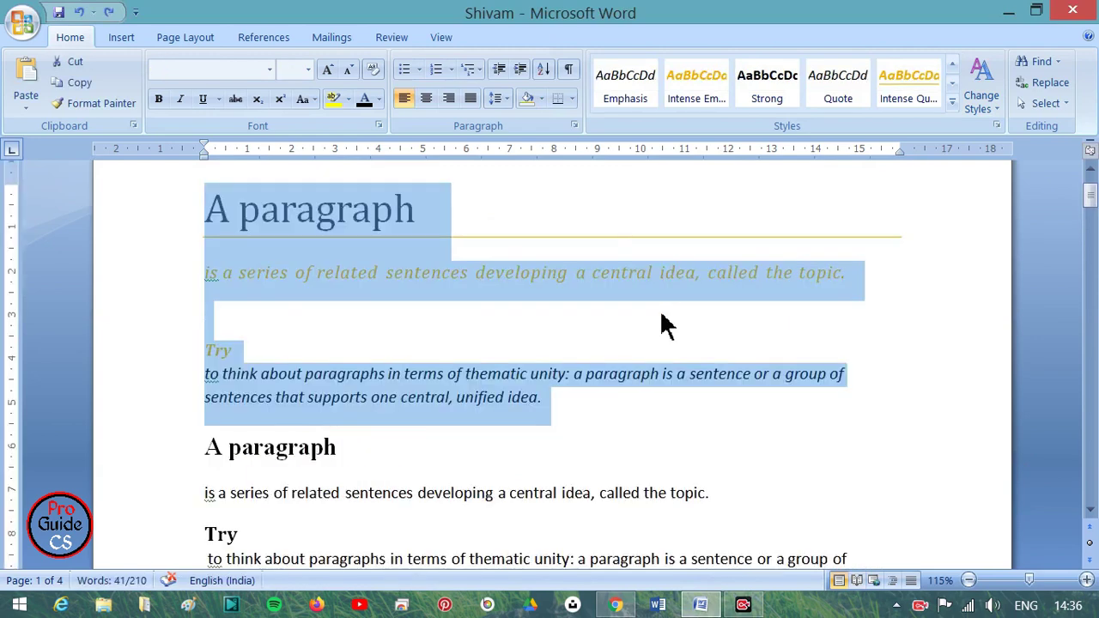
pyautogui.click(620, 241)
pyautogui.scroll(-5, 596, 421)
pyautogui.scroll(-1, 594, 447)
pyautogui.scroll(7, 768, 355)
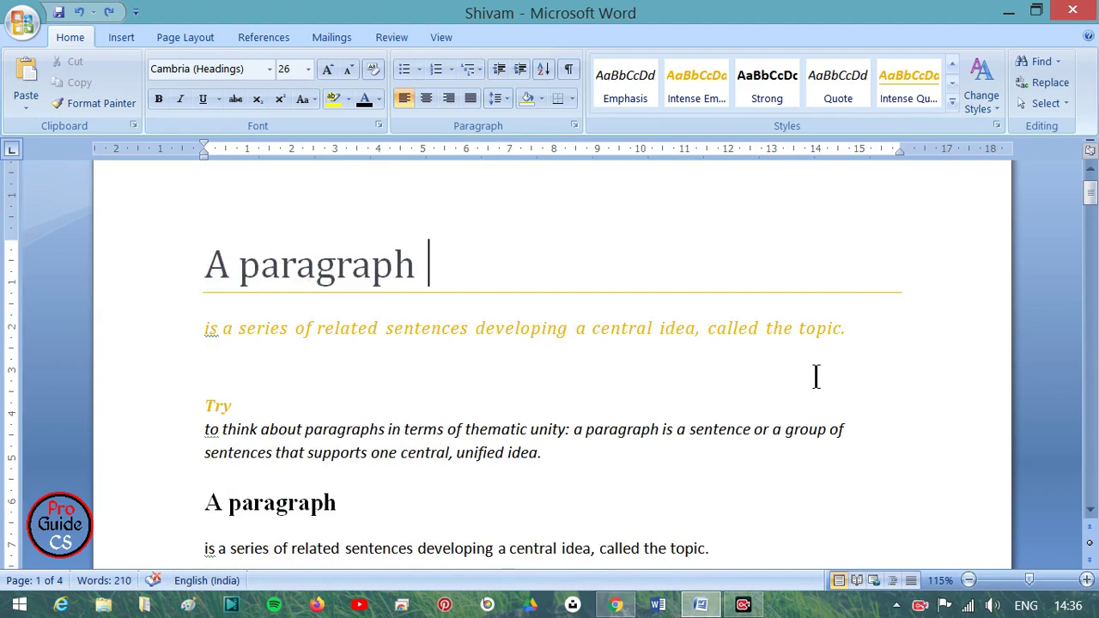
pyautogui.scroll(-4, 511, 498)
pyautogui.click(503, 494)
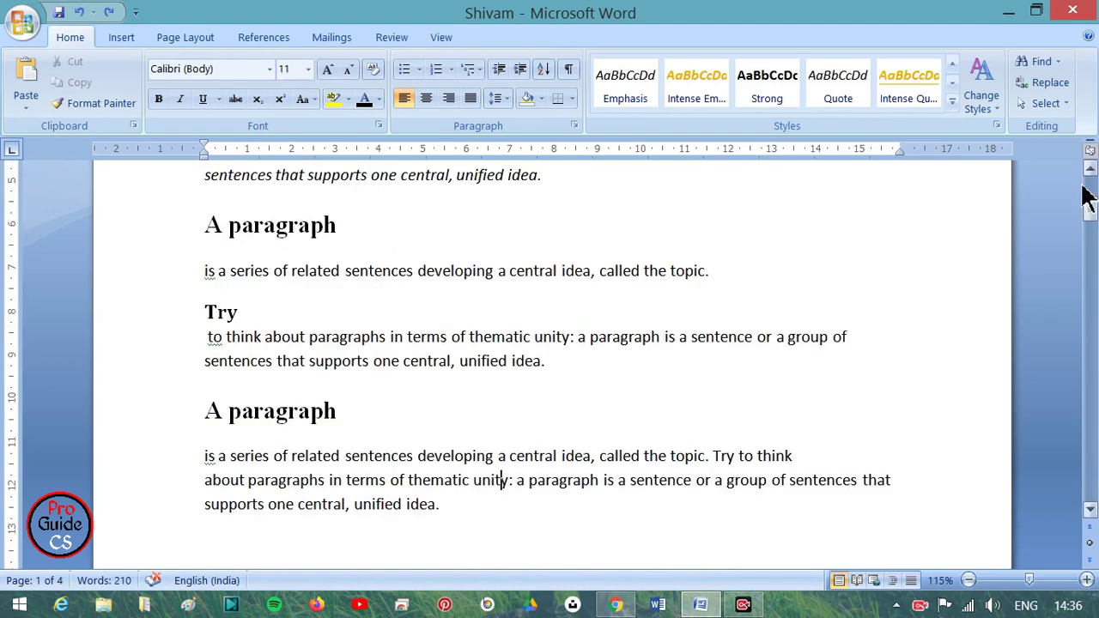
# Set up Find and Replace with 'developing' as the search word and 'Products' as the replacement
pyautogui.click(1058, 60)
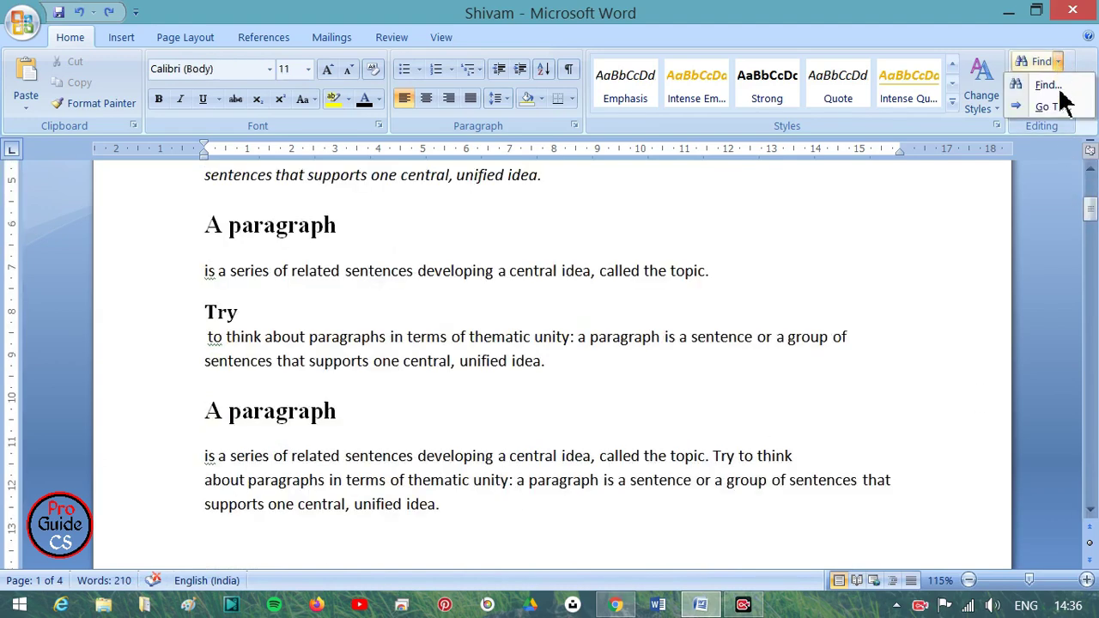
pyautogui.click(793, 346)
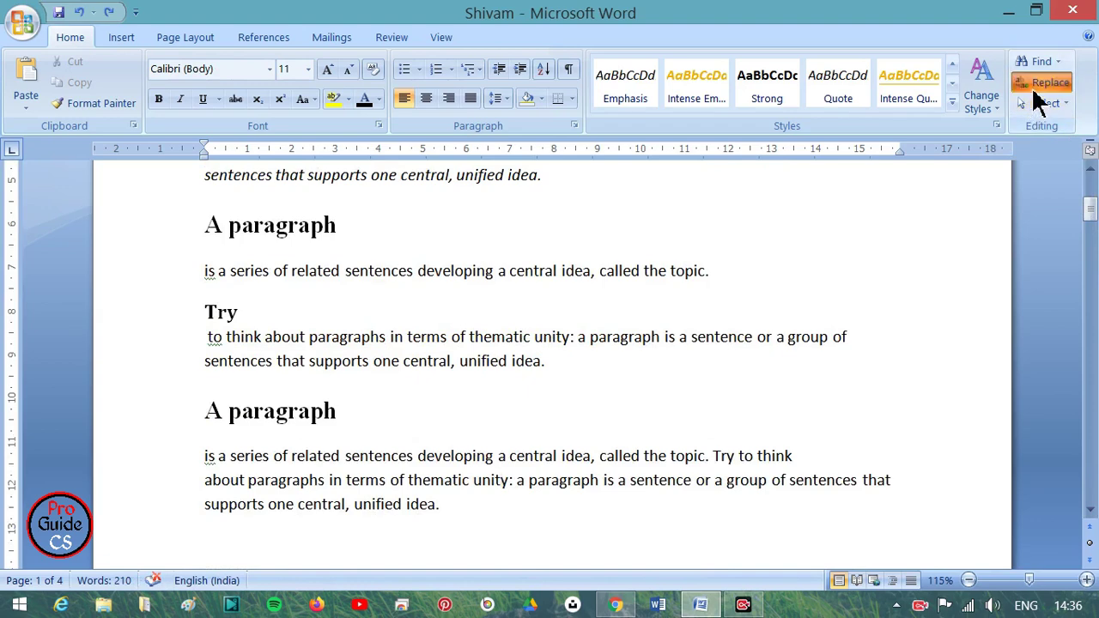
pyautogui.click(1032, 86)
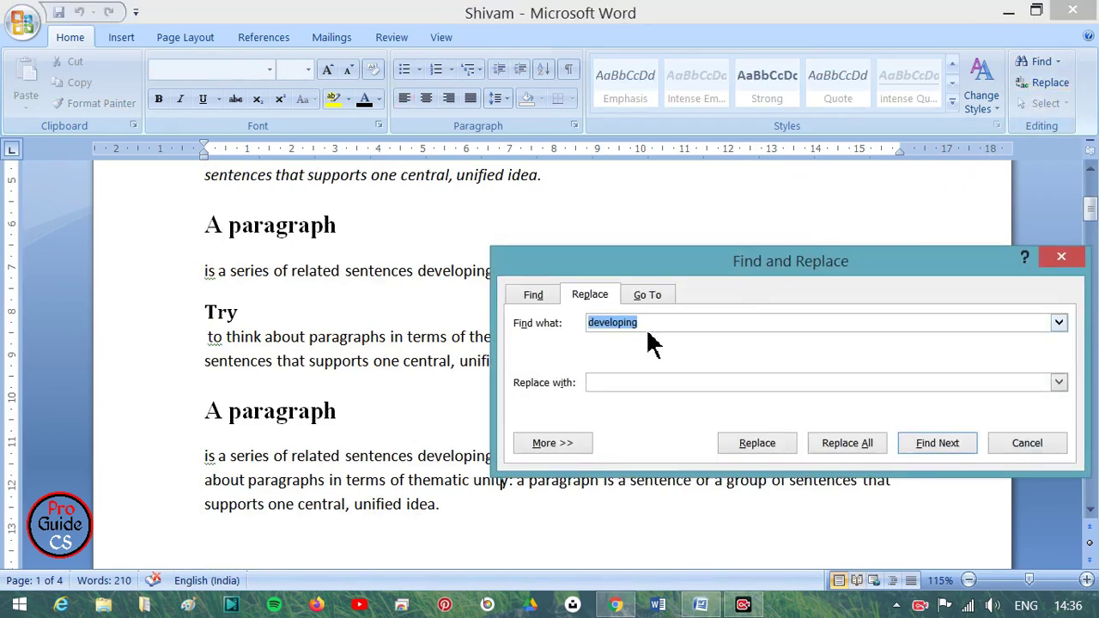
pyautogui.click(635, 386)
pyautogui.write('Product')
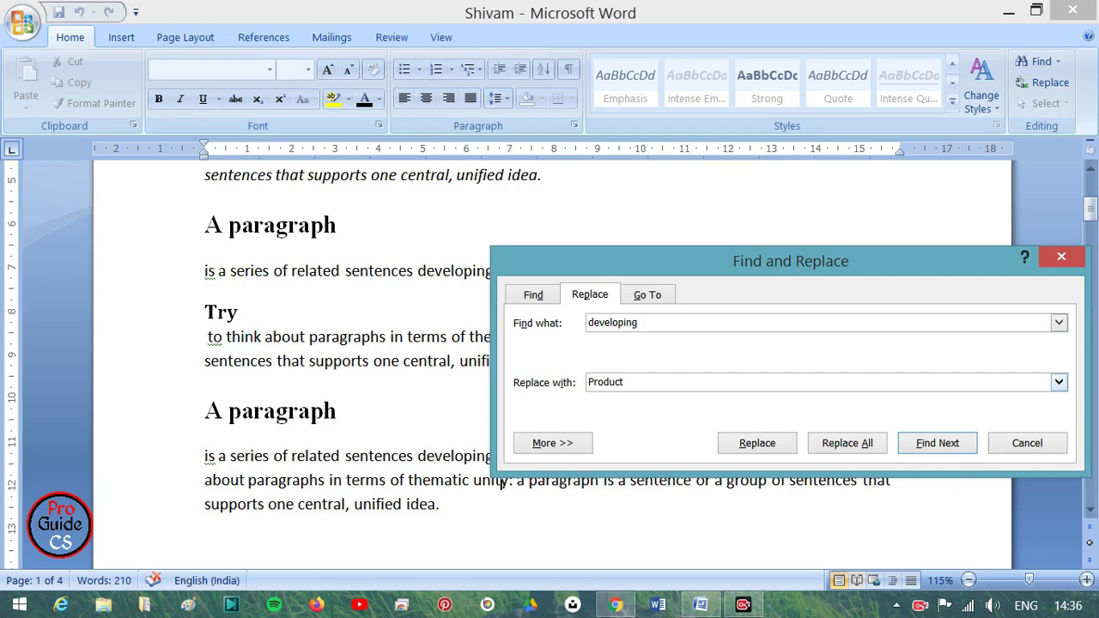
pyautogui.write('a')
pyautogui.moveTo(1088, 225); pyautogui.dragTo(1092, 219)
pyautogui.moveTo(947, 273); pyautogui.dragTo(503, 372)
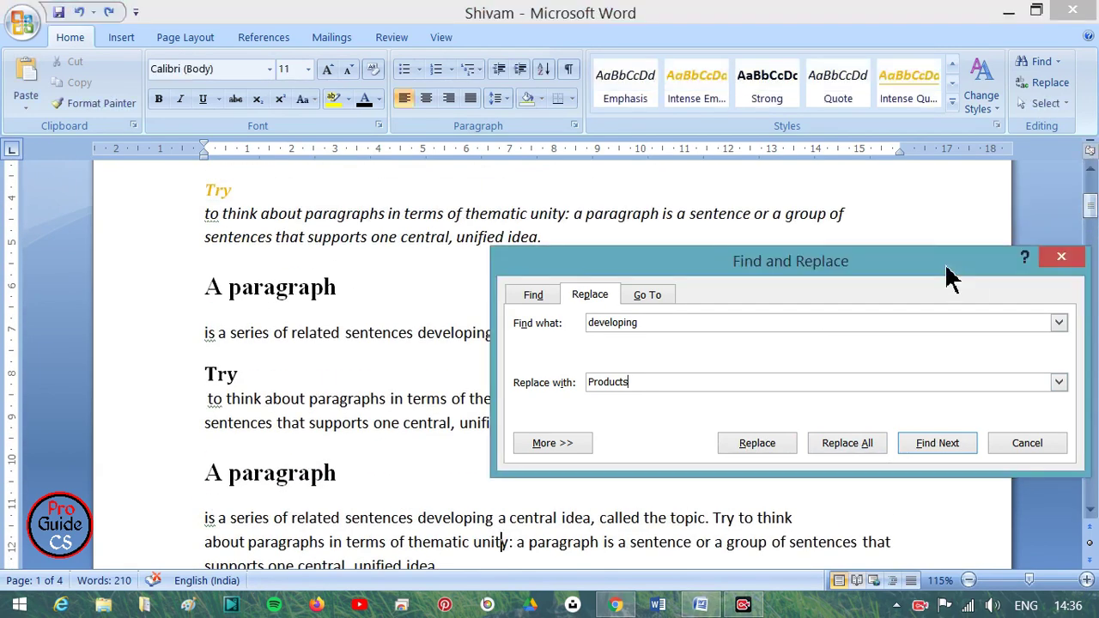
pyautogui.moveTo(1089, 211); pyautogui.dragTo(1089, 203)
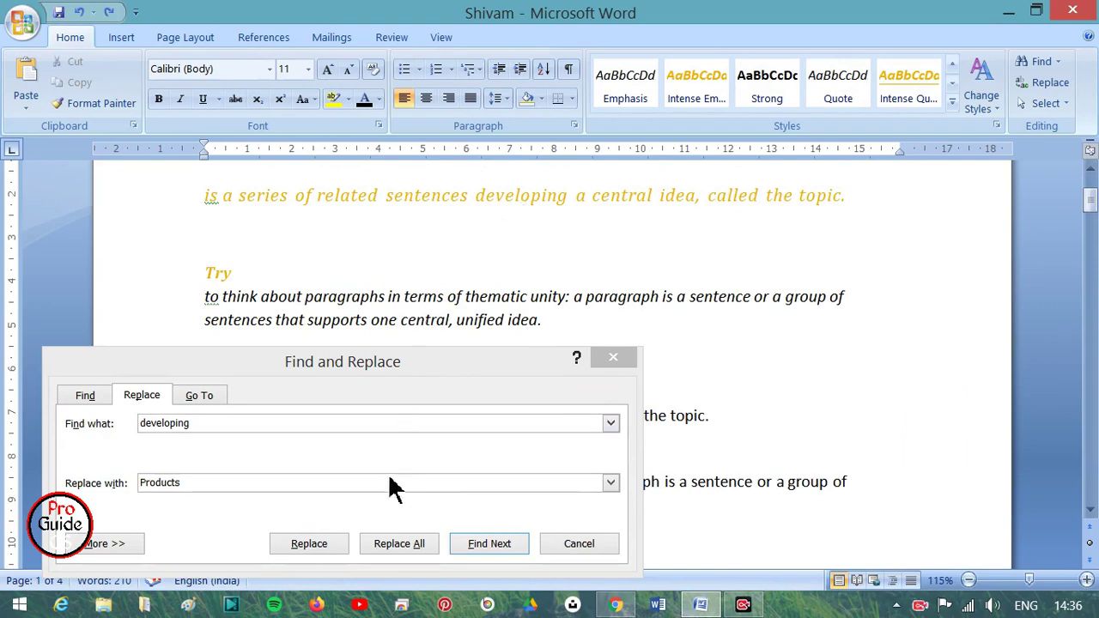
# Find 'developing' and replace individual occurrences with 'Products'
pyautogui.click(330, 551)
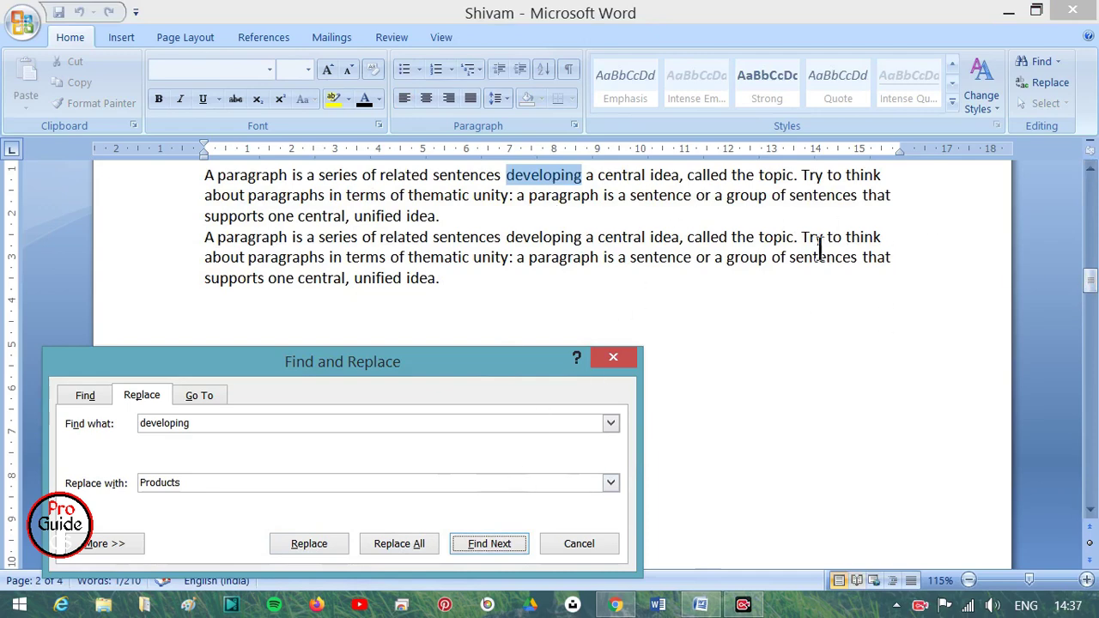
pyautogui.moveTo(1089, 284); pyautogui.dragTo(1091, 195)
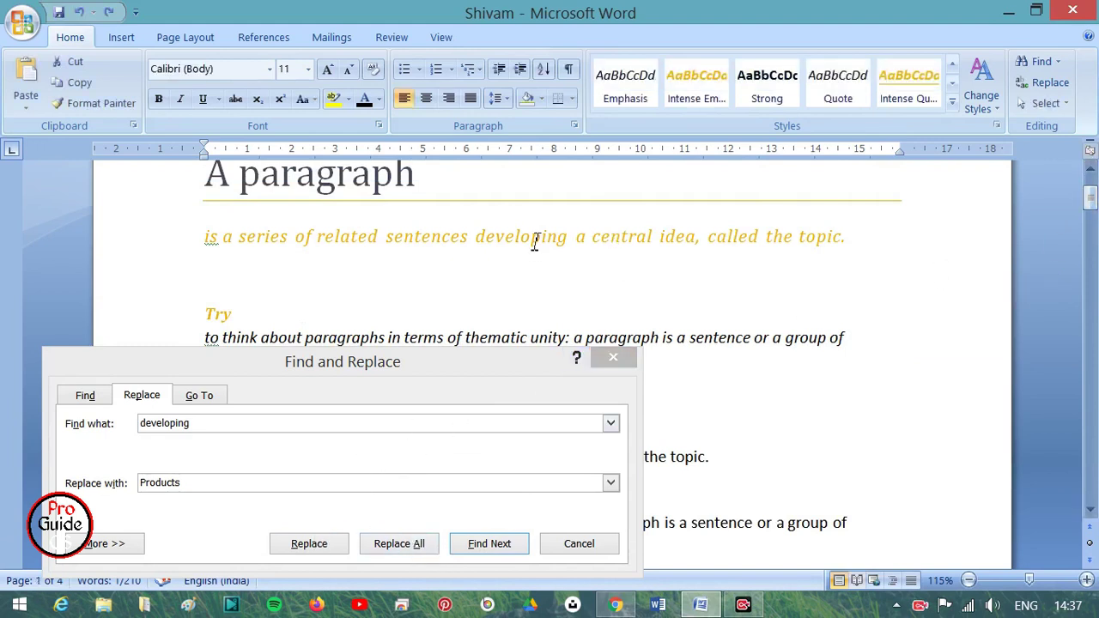
pyautogui.moveTo(1089, 198); pyautogui.dragTo(1090, 206)
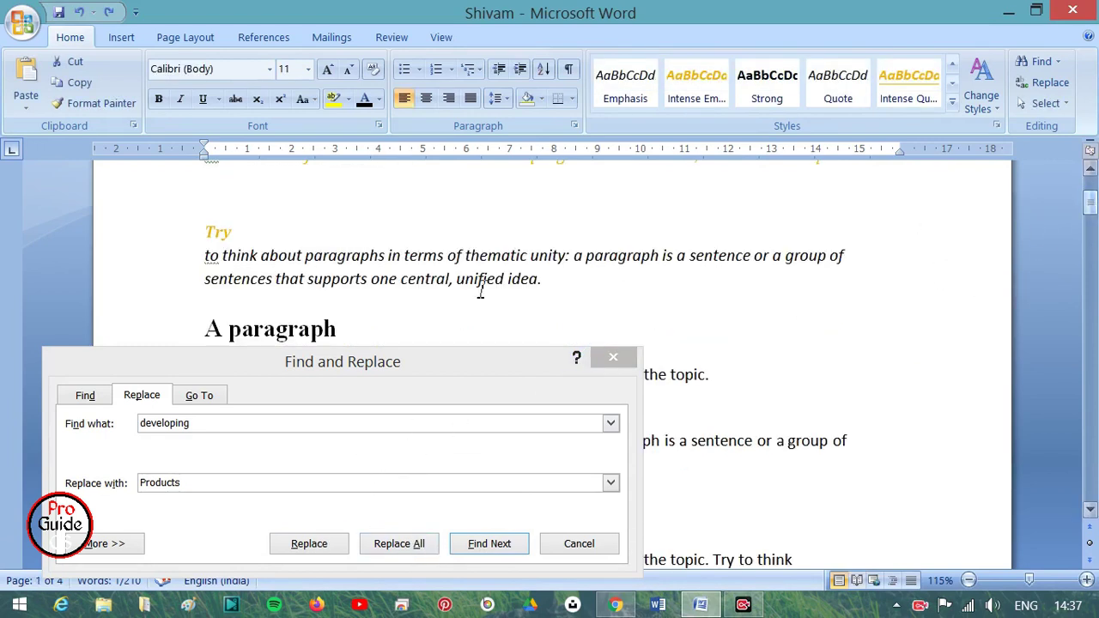
pyautogui.click(327, 544)
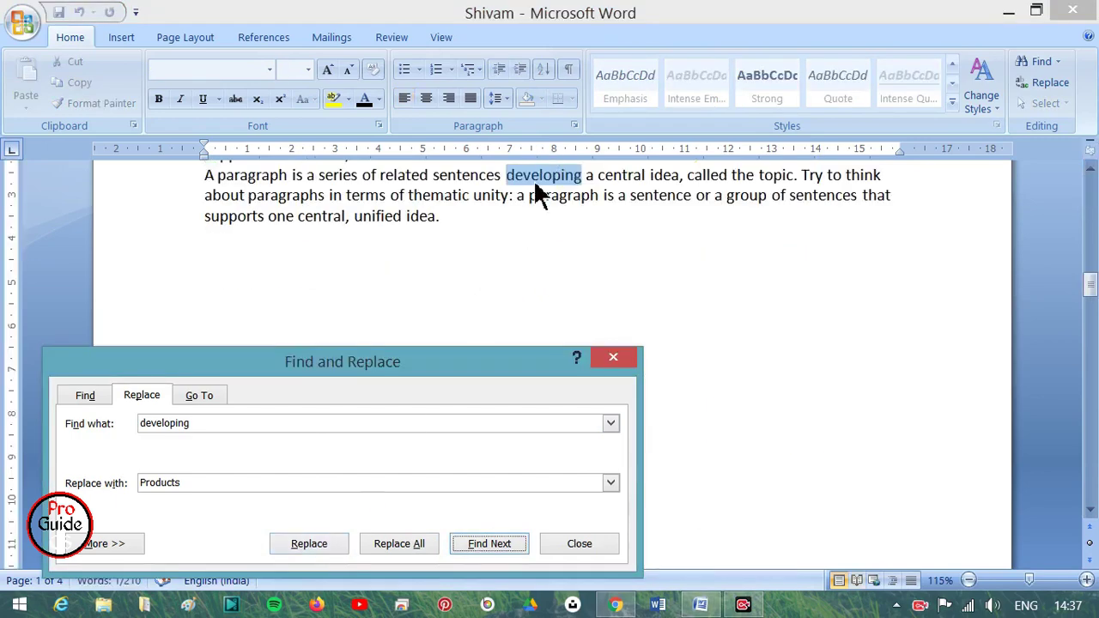
pyautogui.click(318, 546)
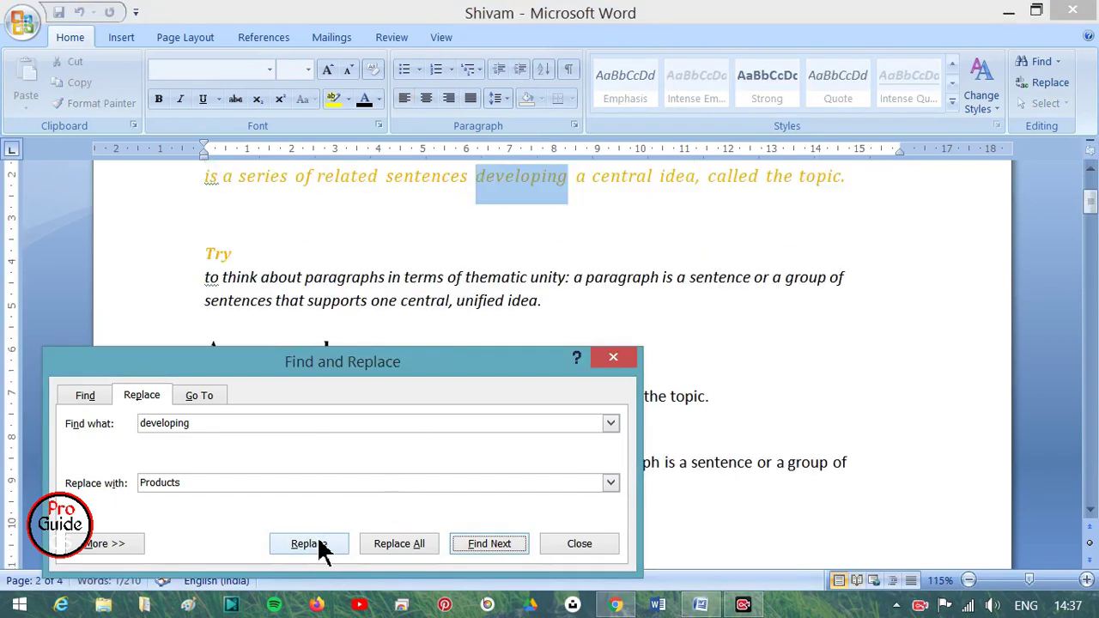
pyautogui.click(318, 544)
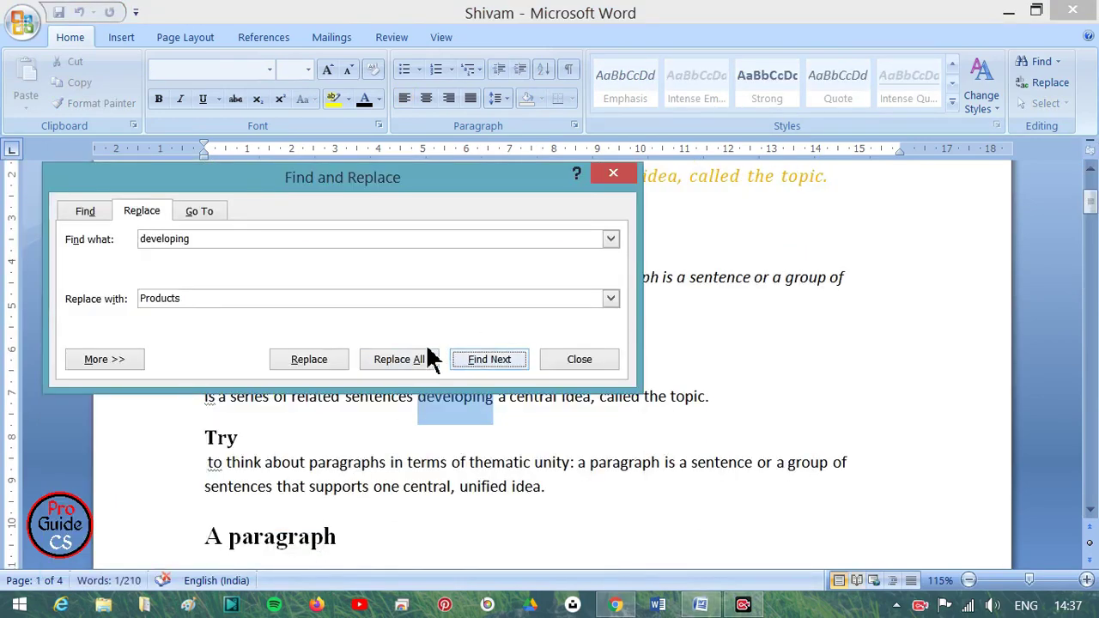
pyautogui.moveTo(515, 199); pyautogui.dragTo(685, 367)
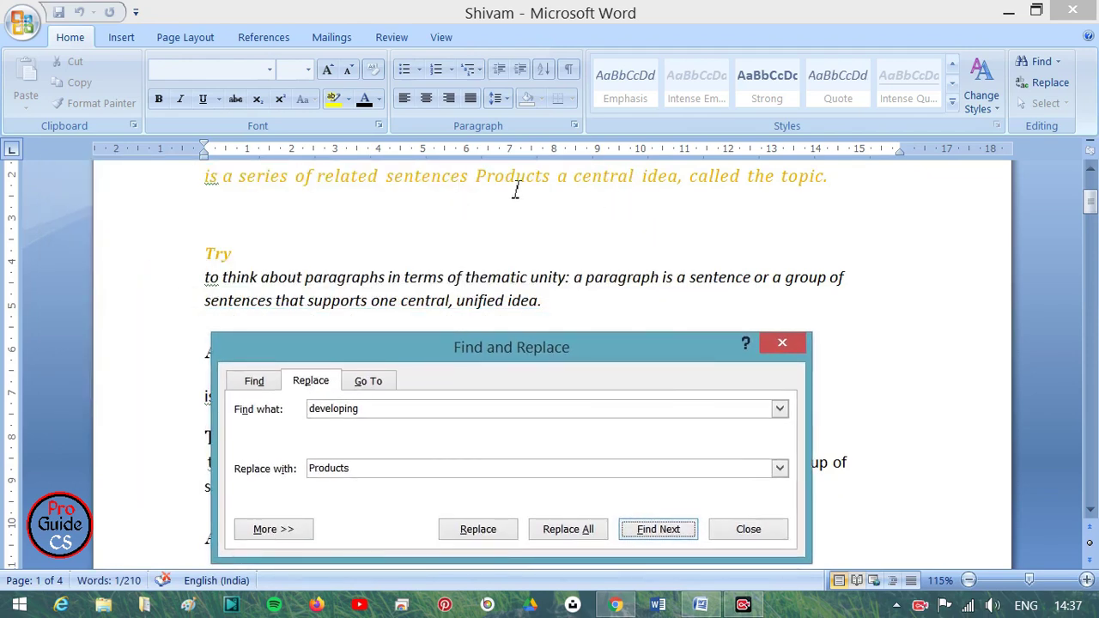
pyautogui.moveTo(1087, 216); pyautogui.dragTo(1089, 209)
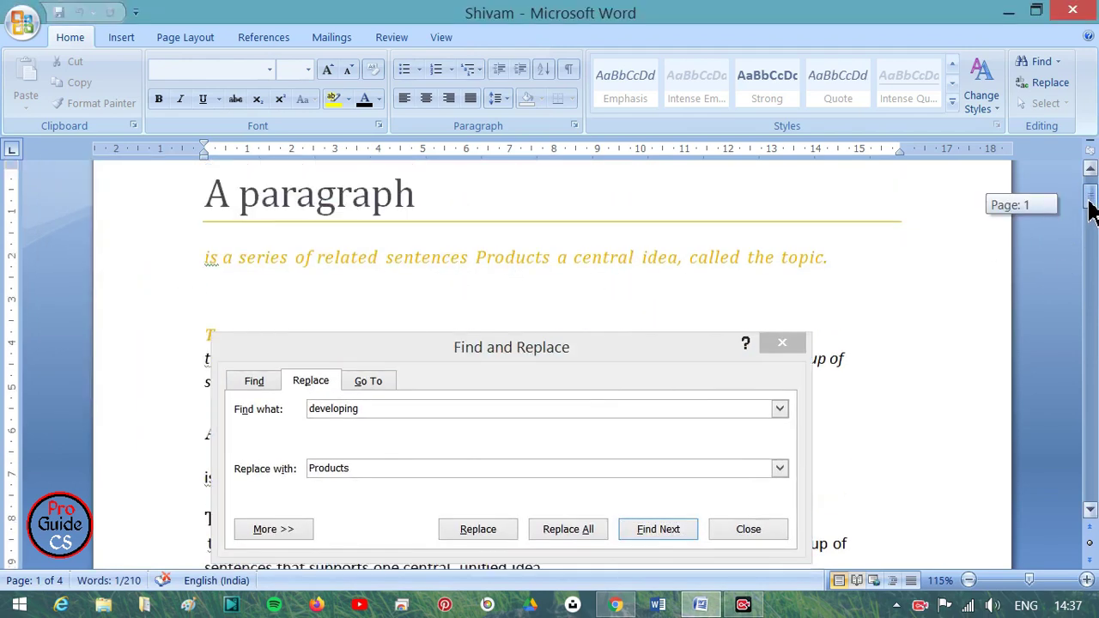
# Replace All remaining 'developing' with 'Products' and close the dialog
pyautogui.click(569, 535)
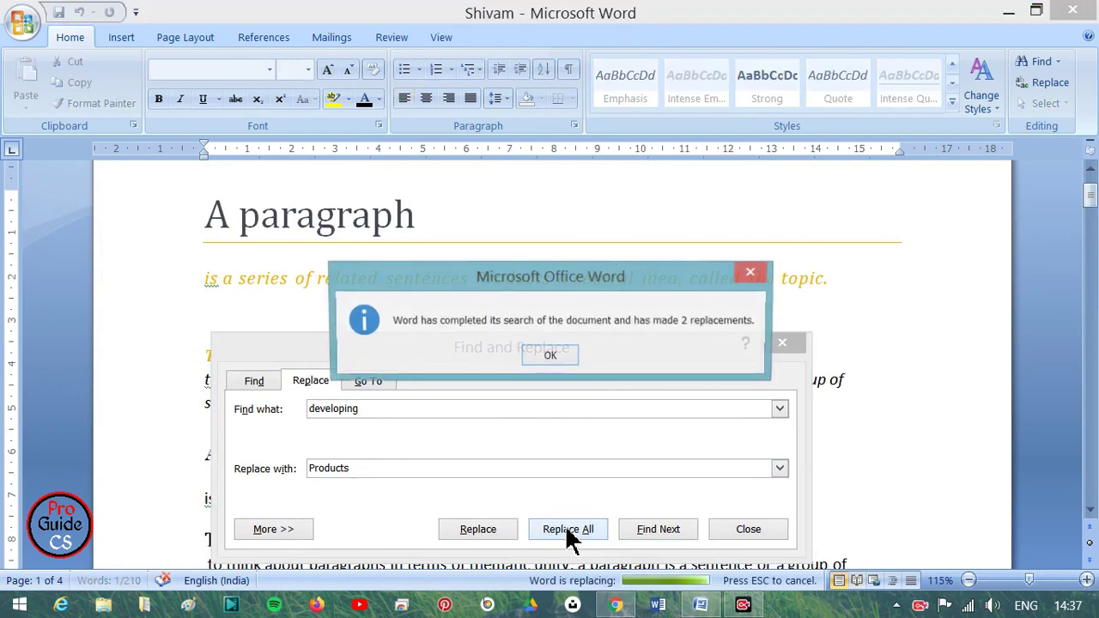
pyautogui.click(557, 359)
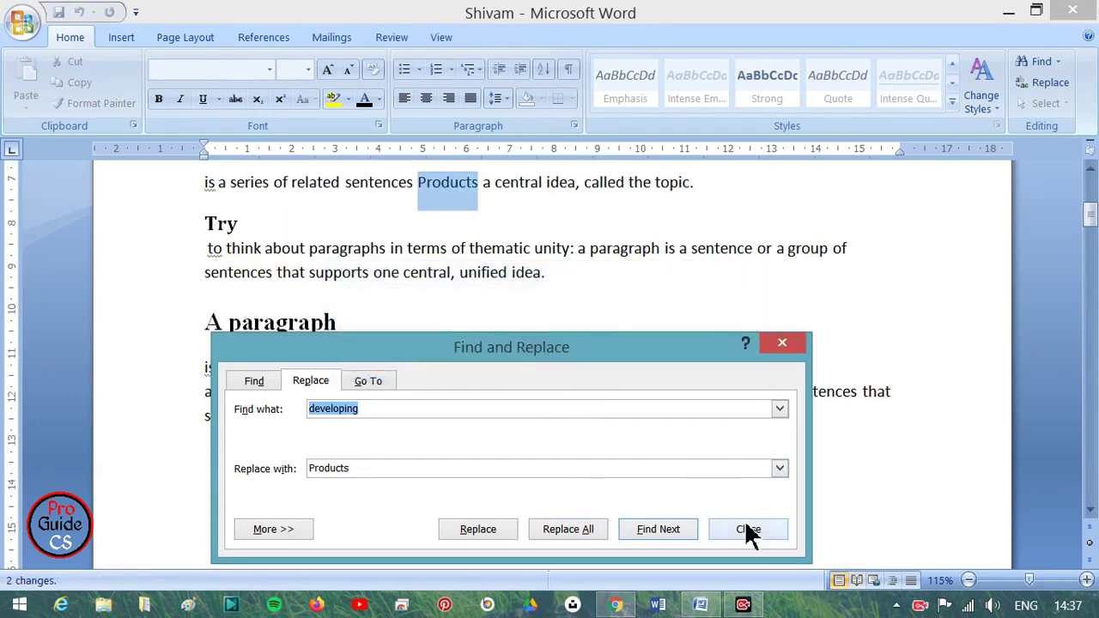
pyautogui.click(746, 528)
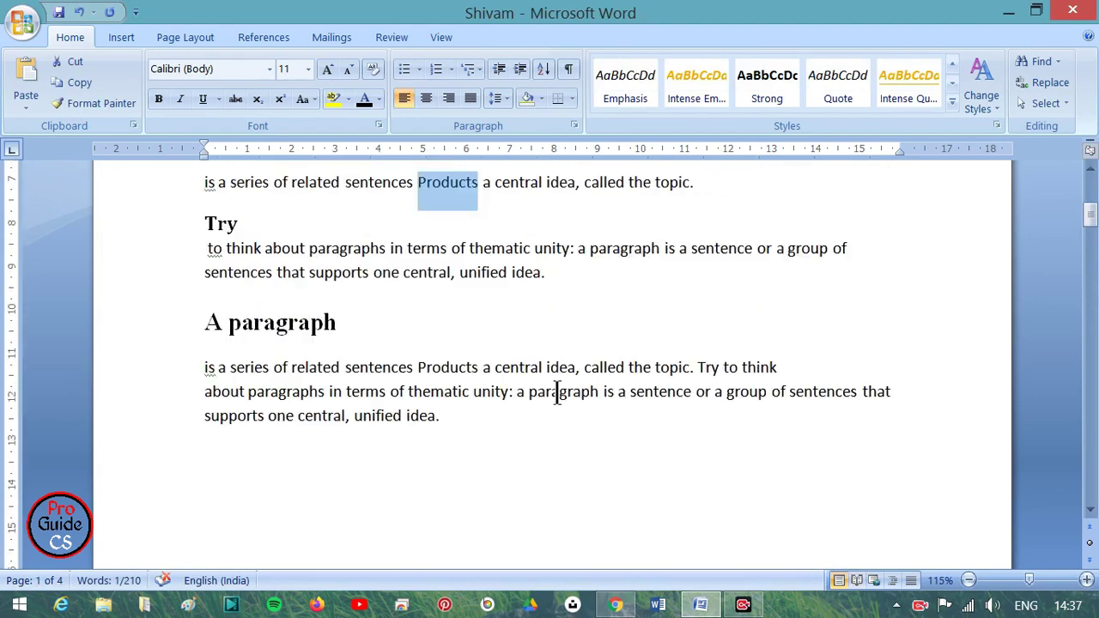
pyautogui.scroll(3, 519, 327)
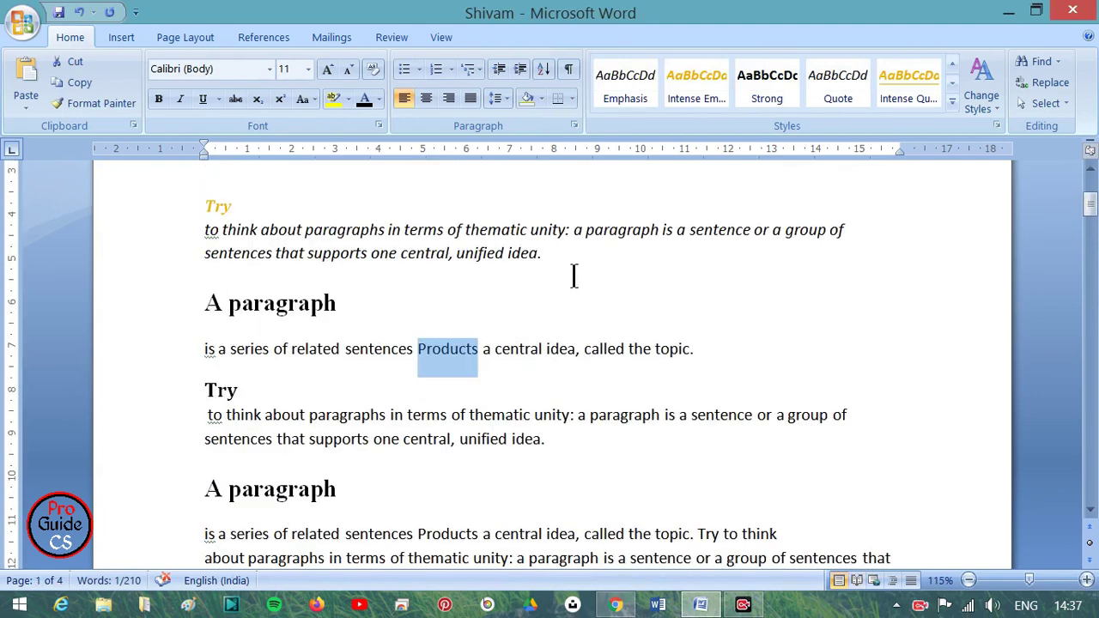
pyautogui.scroll(4, 528, 244)
pyautogui.scroll(-7, 537, 352)
pyautogui.scroll(-5, 570, 417)
pyautogui.scroll(-5, 546, 461)
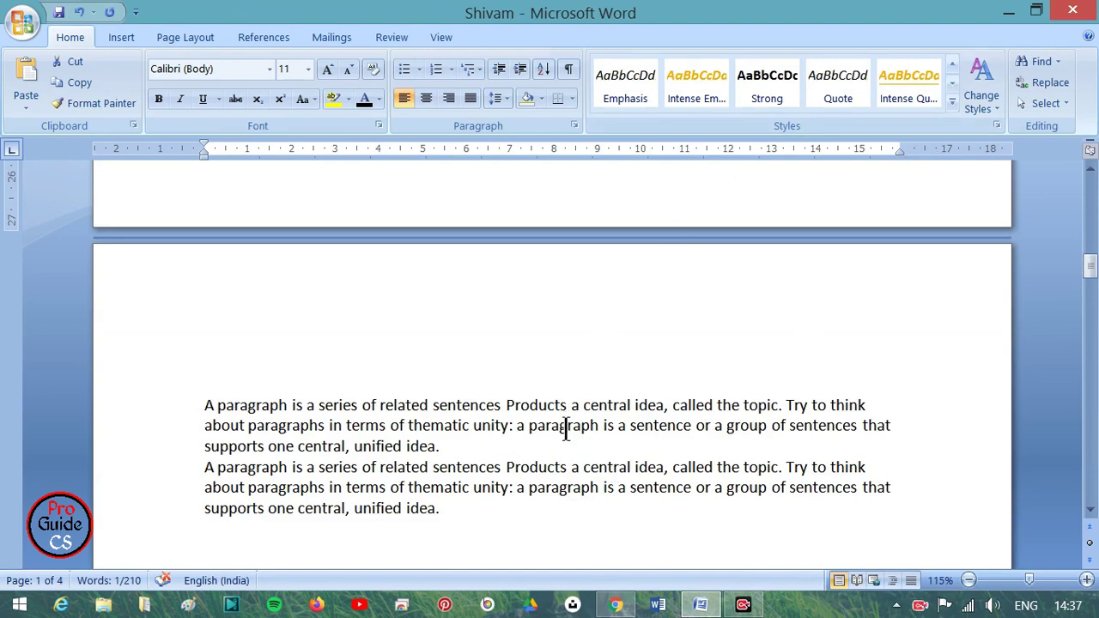
# Use Ctrl+H and Replace All to turn every 'Products' into 'Developing'
pyautogui.moveTo(573, 471); pyautogui.dragTo(505, 469)
pyautogui.click(1046, 84)
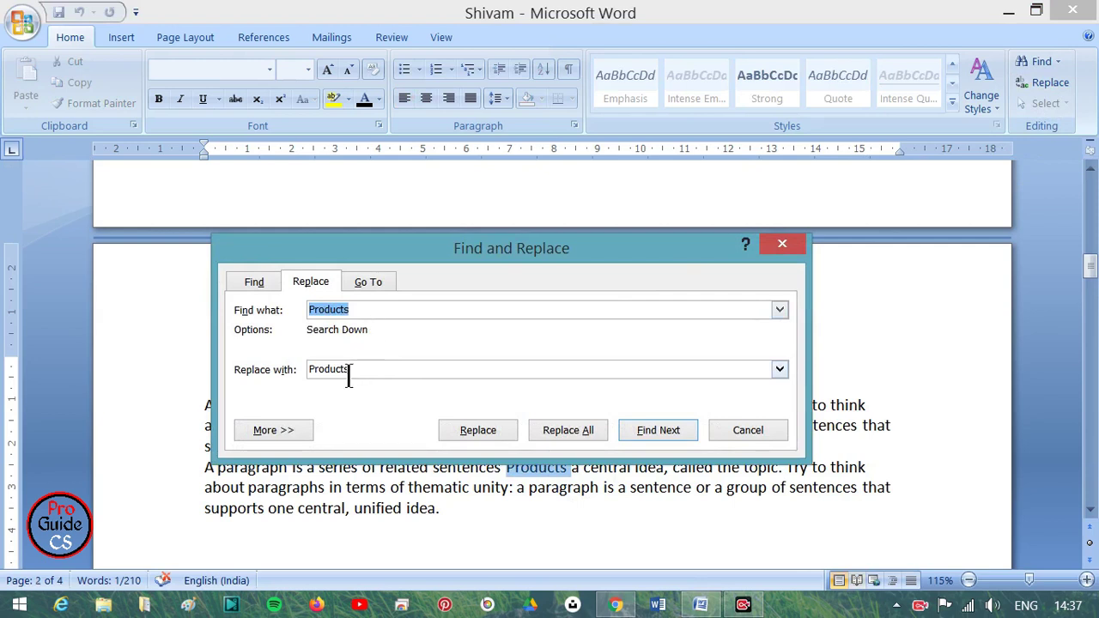
pyautogui.moveTo(349, 371); pyautogui.dragTo(313, 369)
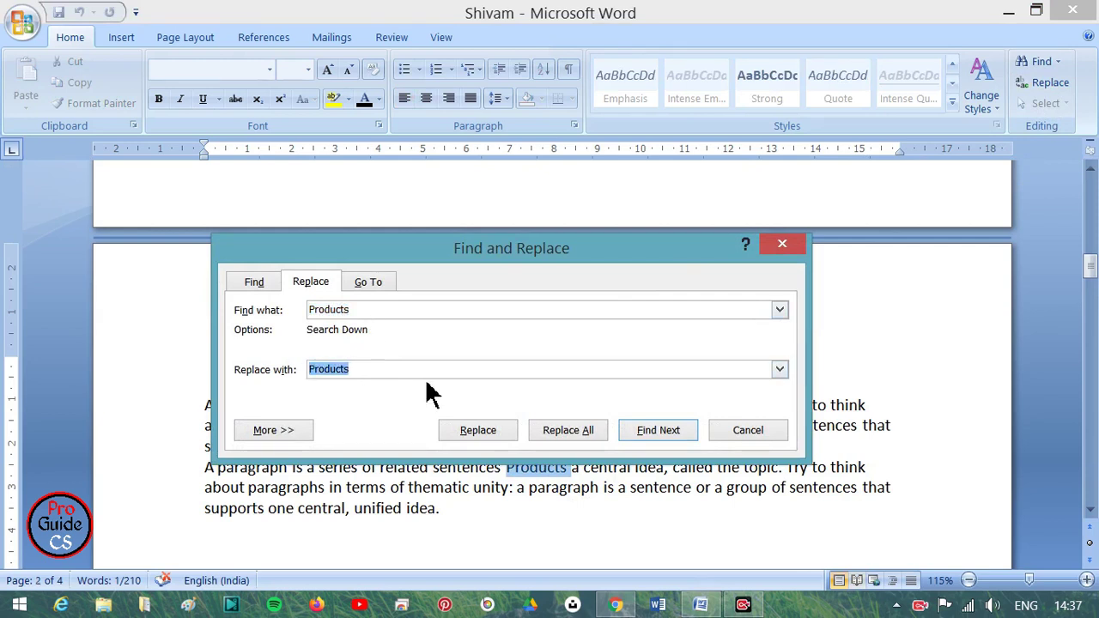
pyautogui.write('Developing')
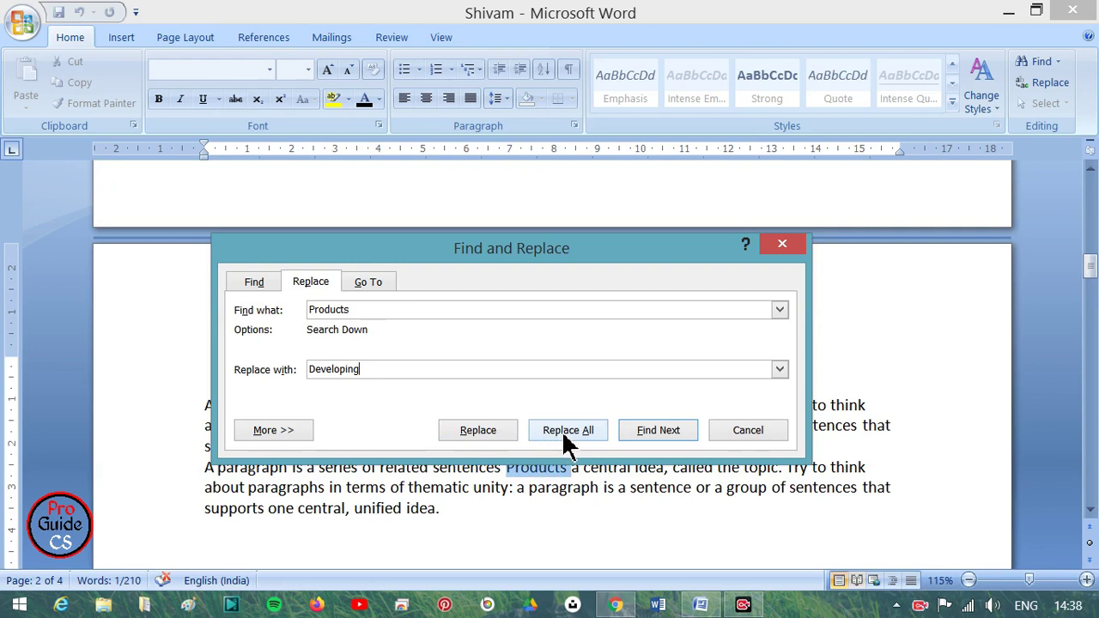
pyautogui.click(563, 435)
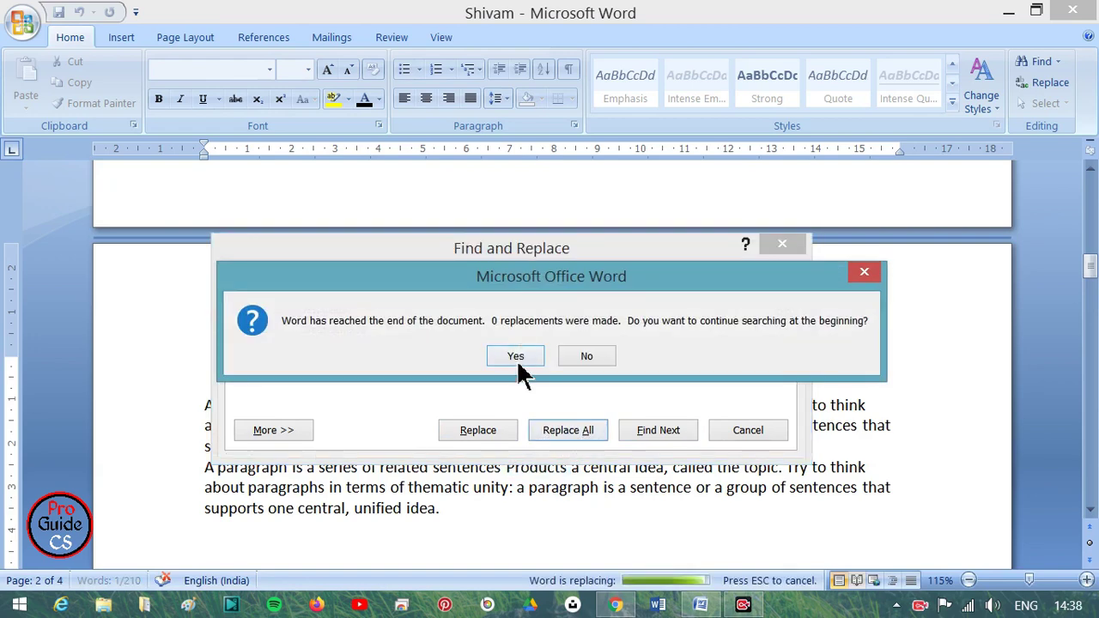
pyautogui.click(518, 356)
pyautogui.click(545, 359)
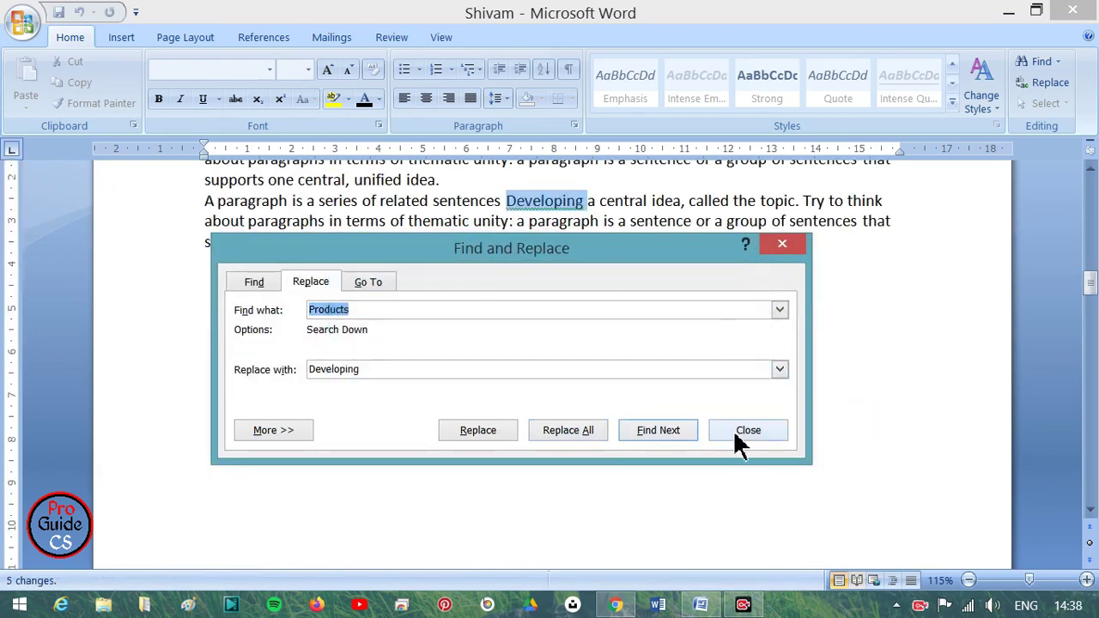
pyautogui.click(732, 429)
pyautogui.click(554, 225)
pyautogui.scroll(5, 636, 263)
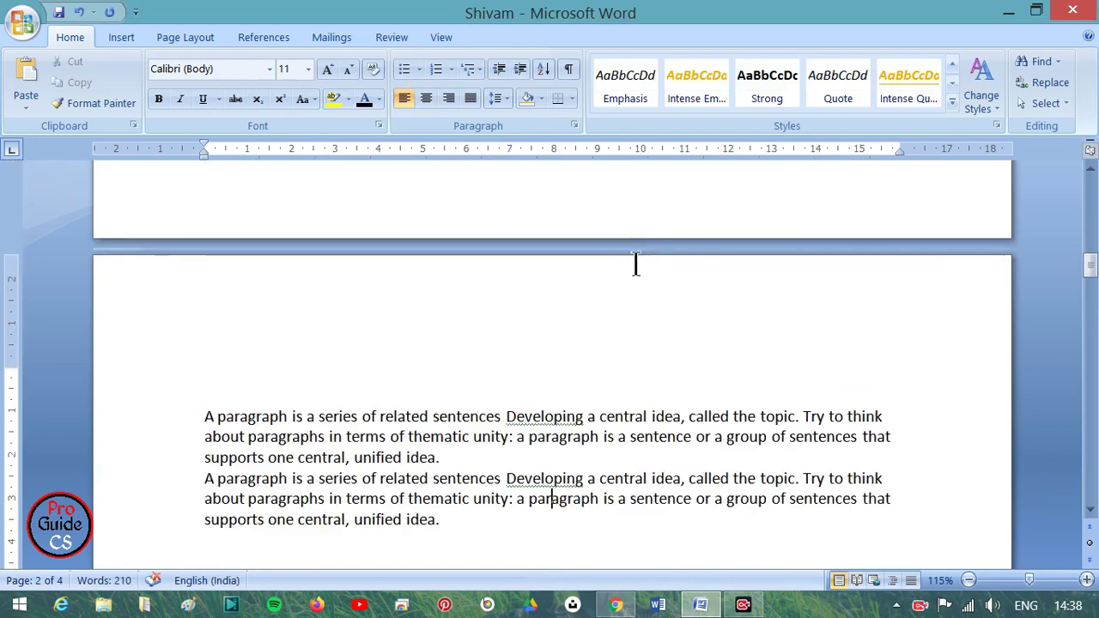
pyautogui.scroll(3, 615, 343)
pyautogui.scroll(3, 617, 346)
pyautogui.scroll(5, 604, 257)
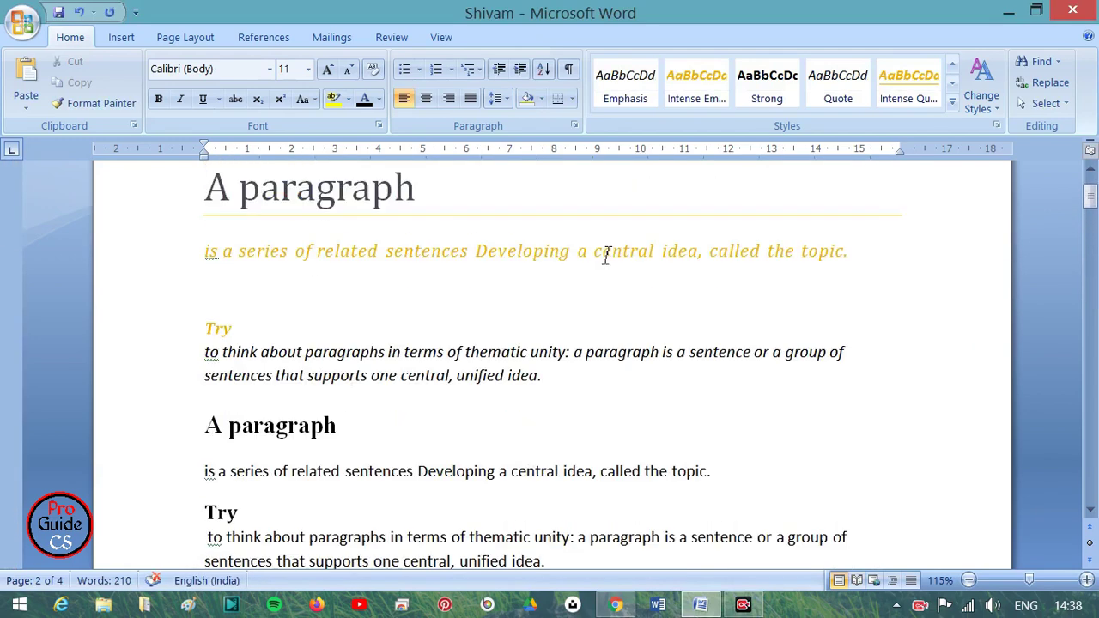
pyautogui.click(511, 254)
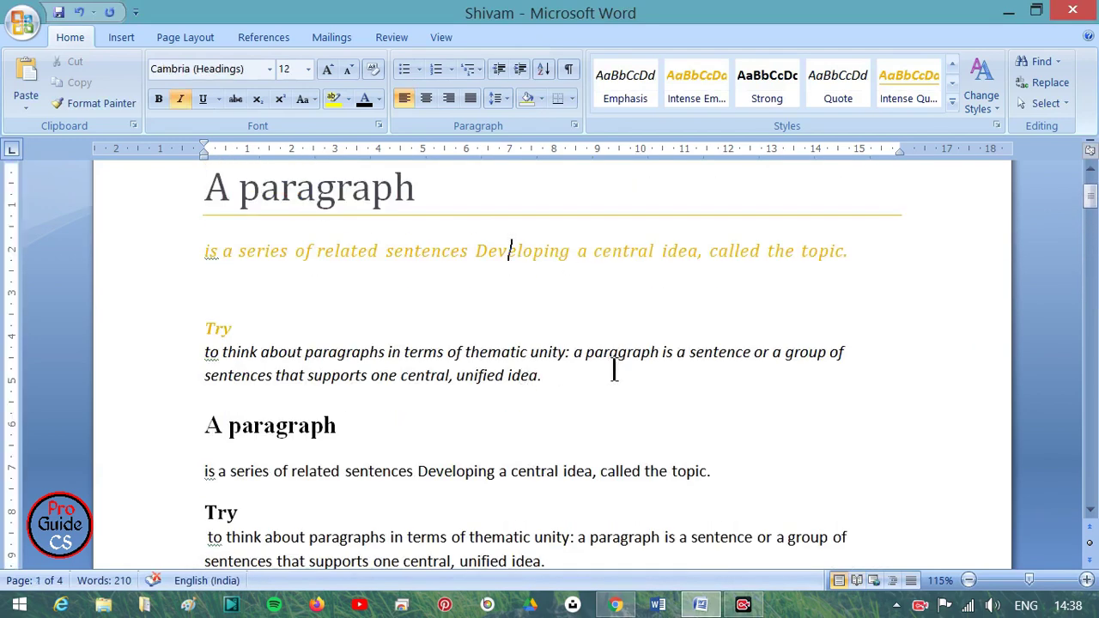
pyautogui.click(446, 472)
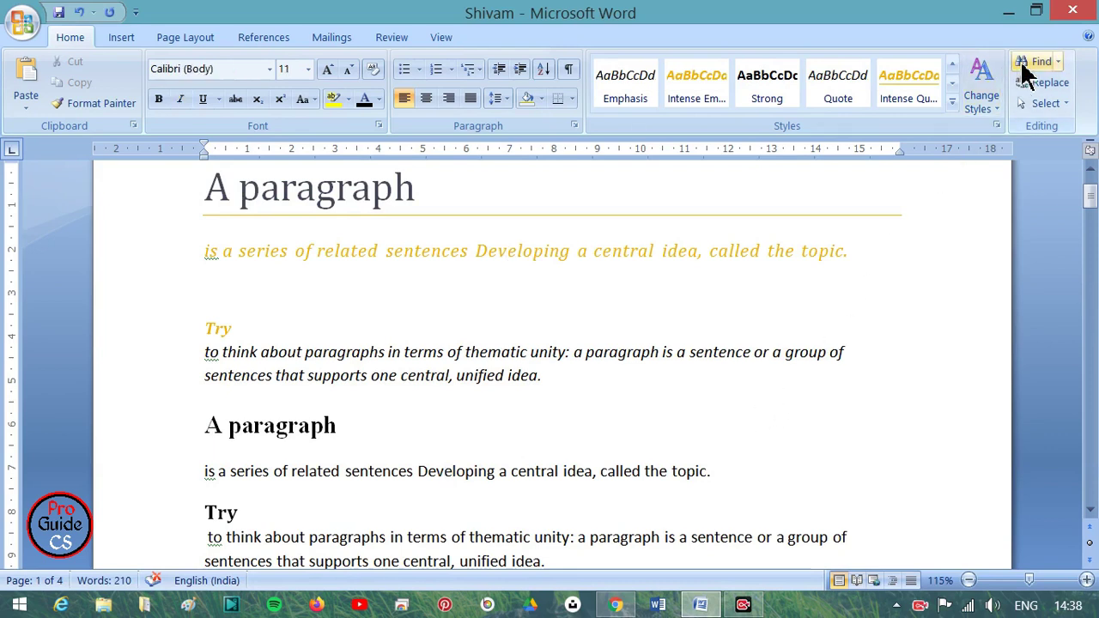
pyautogui.click(1041, 103)
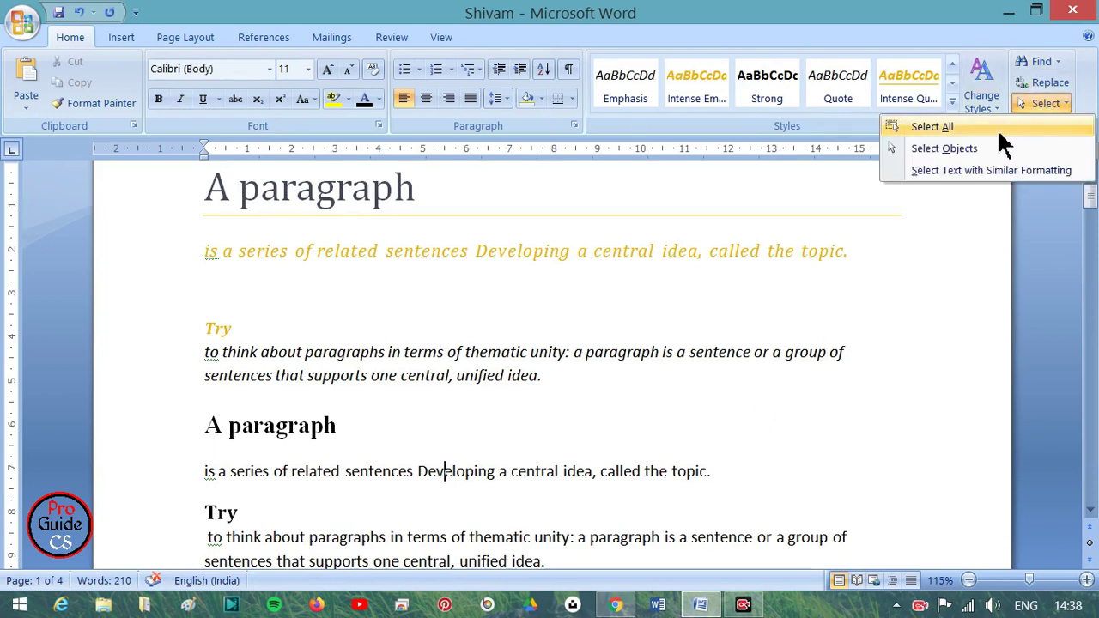
pyautogui.click(524, 297)
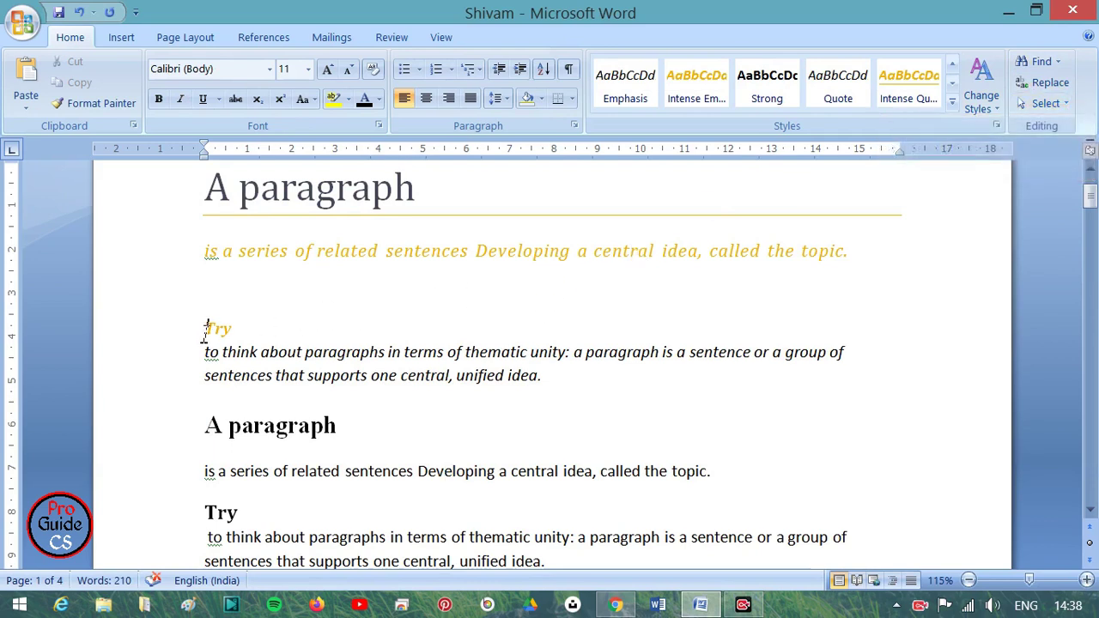
pyautogui.moveTo(205, 331); pyautogui.dragTo(593, 411)
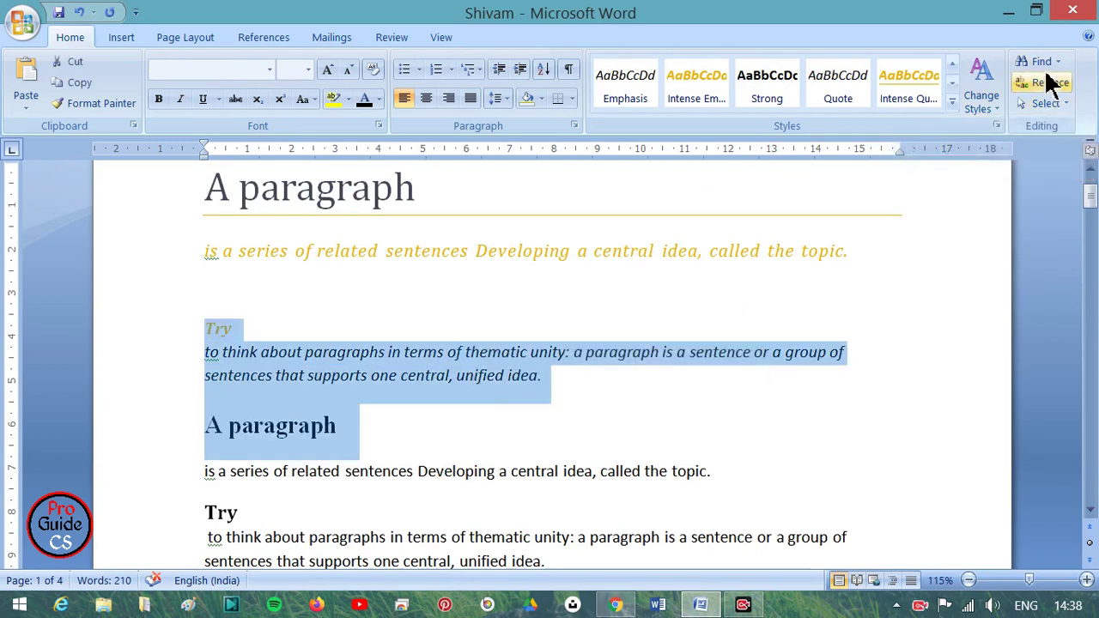
pyautogui.click(1052, 105)
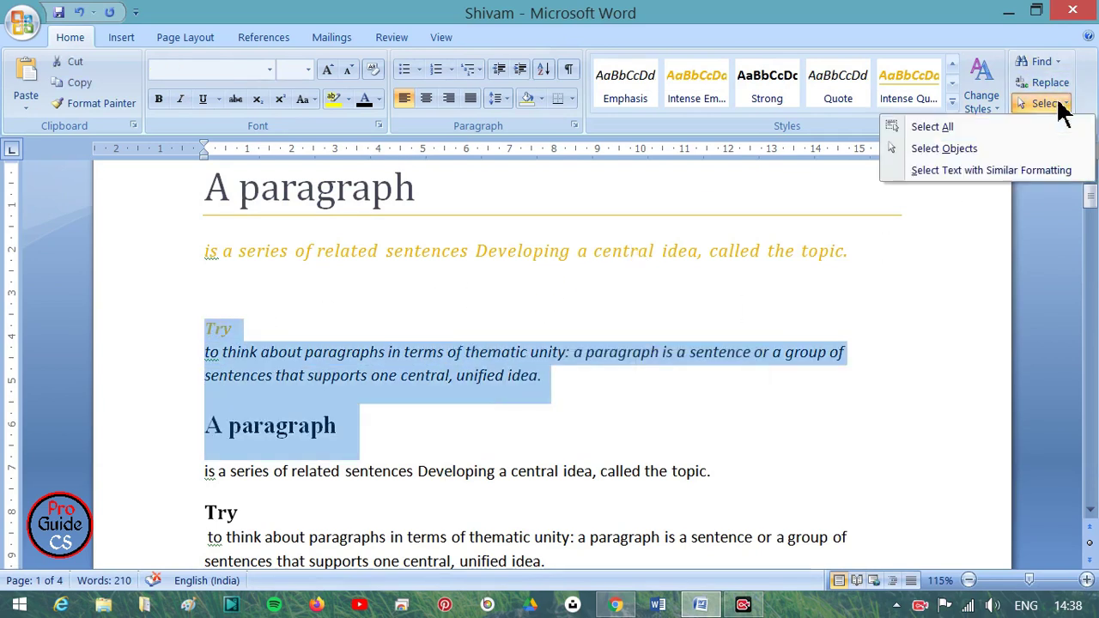
pyautogui.click(929, 151)
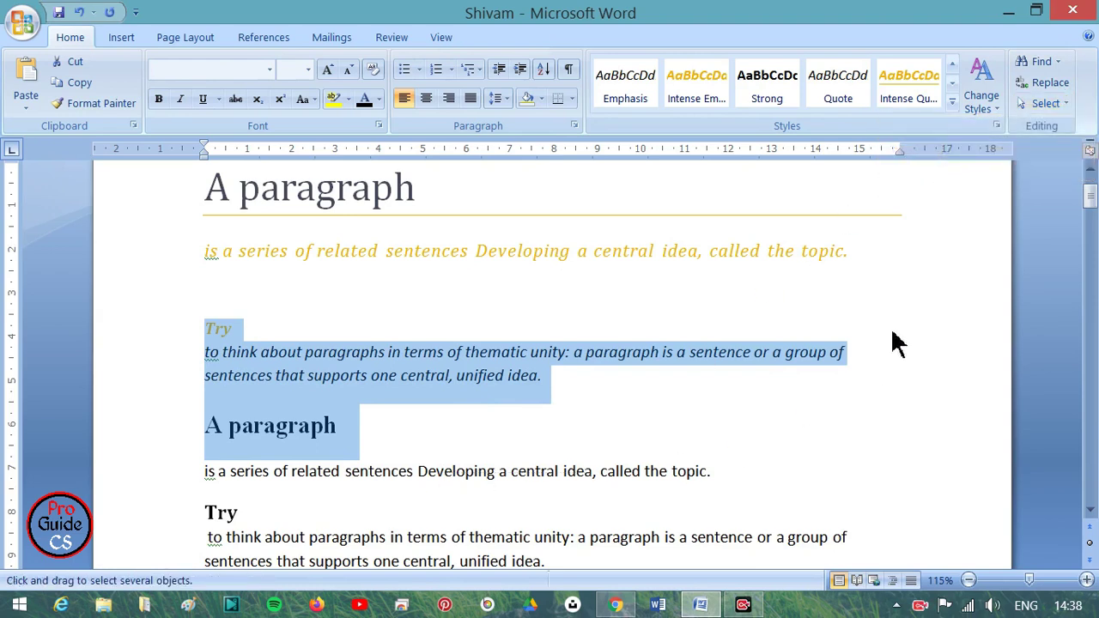
pyautogui.click(1046, 104)
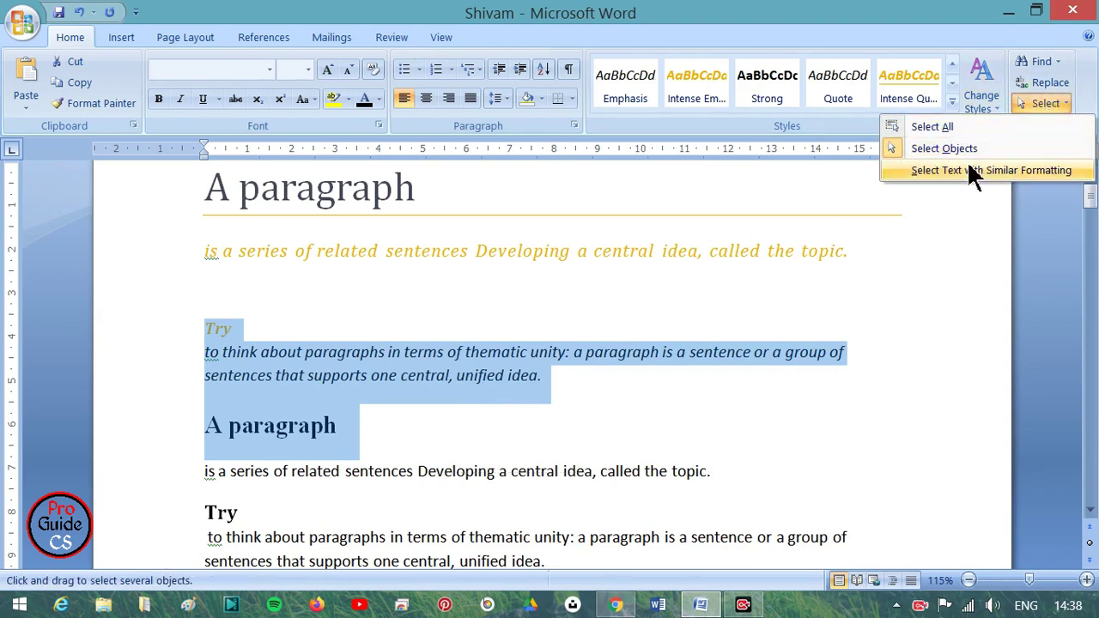
pyautogui.click(936, 127)
pyautogui.scroll(-6, 338, 393)
pyautogui.scroll(5, 368, 391)
pyautogui.click(596, 368)
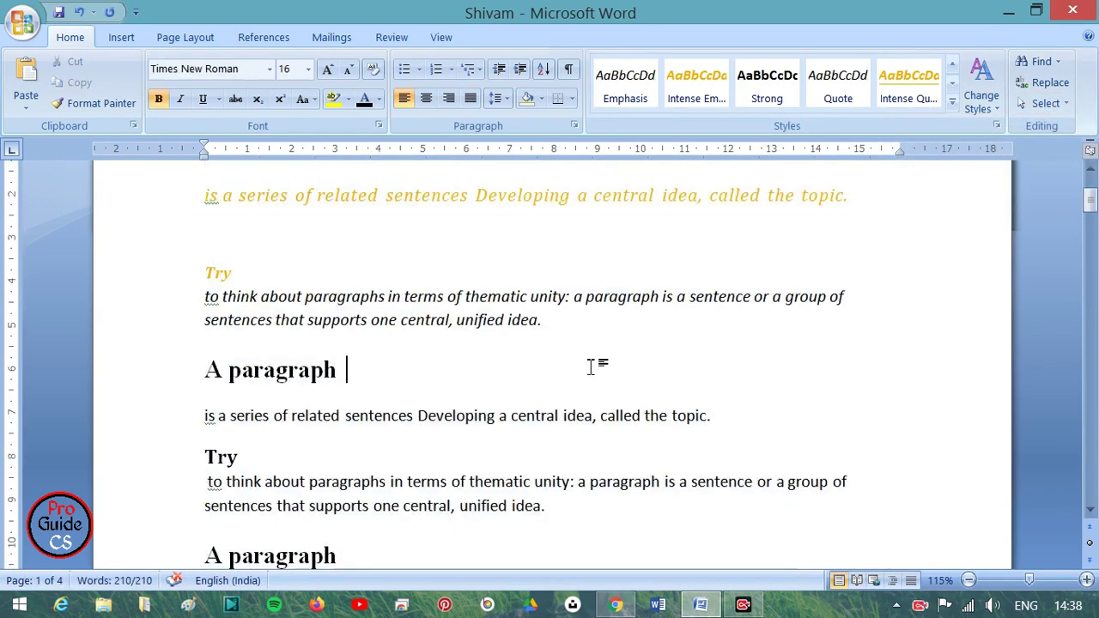
pyautogui.hotkey('ctrl', 'a')
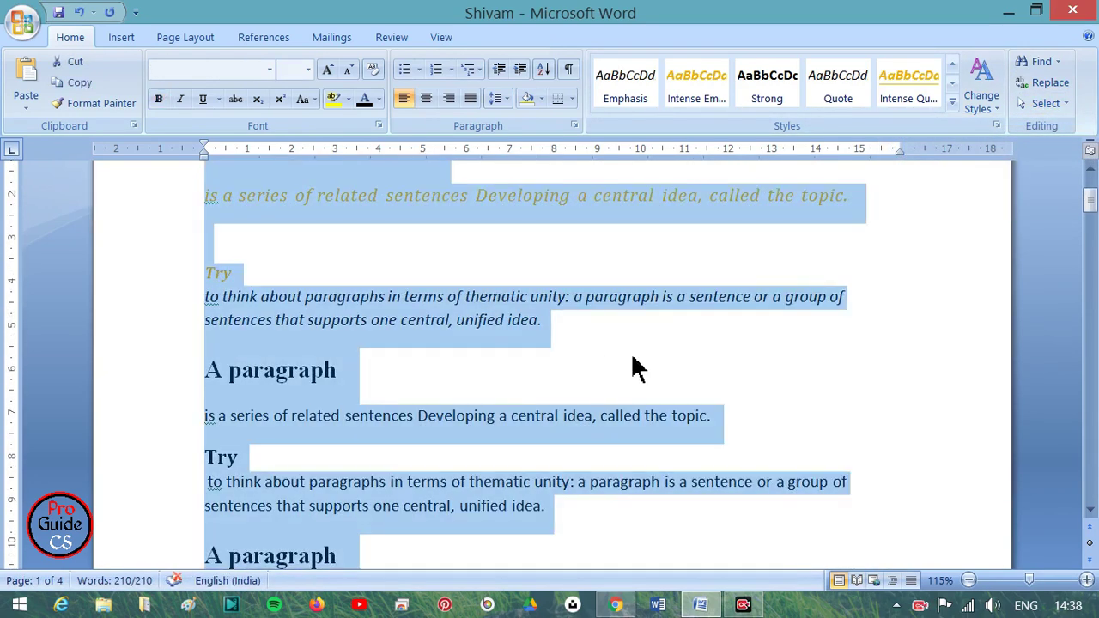
pyautogui.click(1030, 105)
pyautogui.click(959, 151)
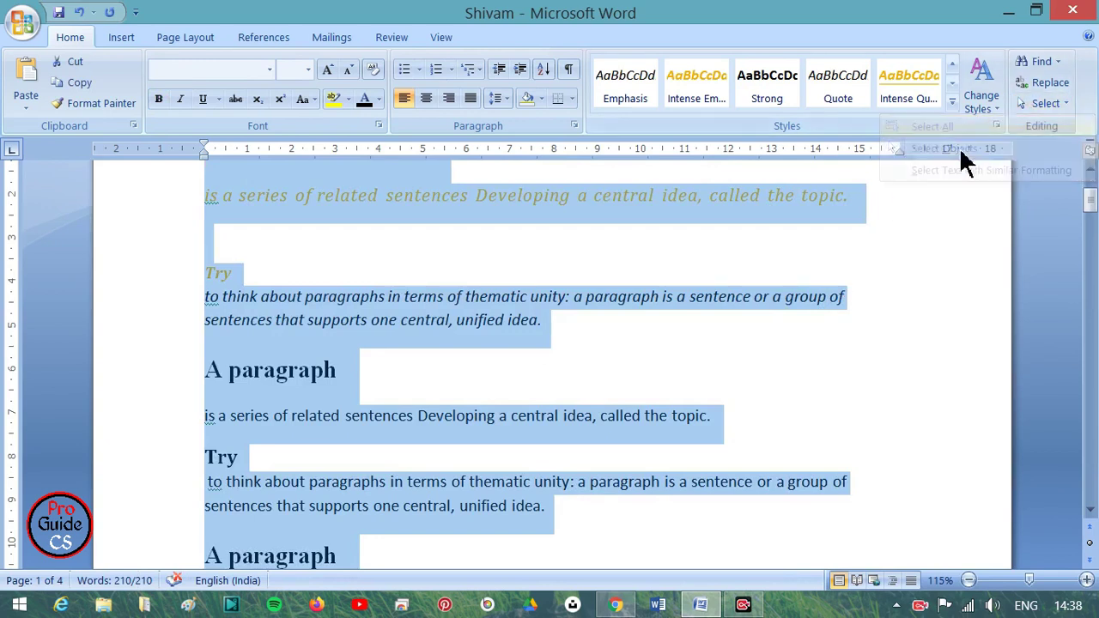
pyautogui.click(1058, 101)
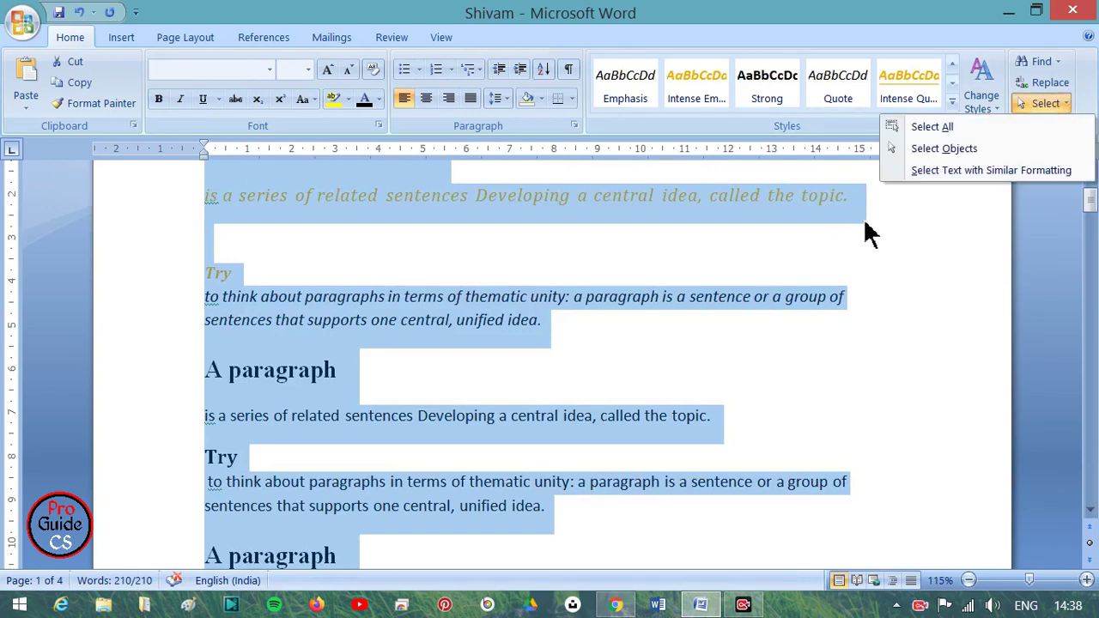
pyautogui.click(983, 165)
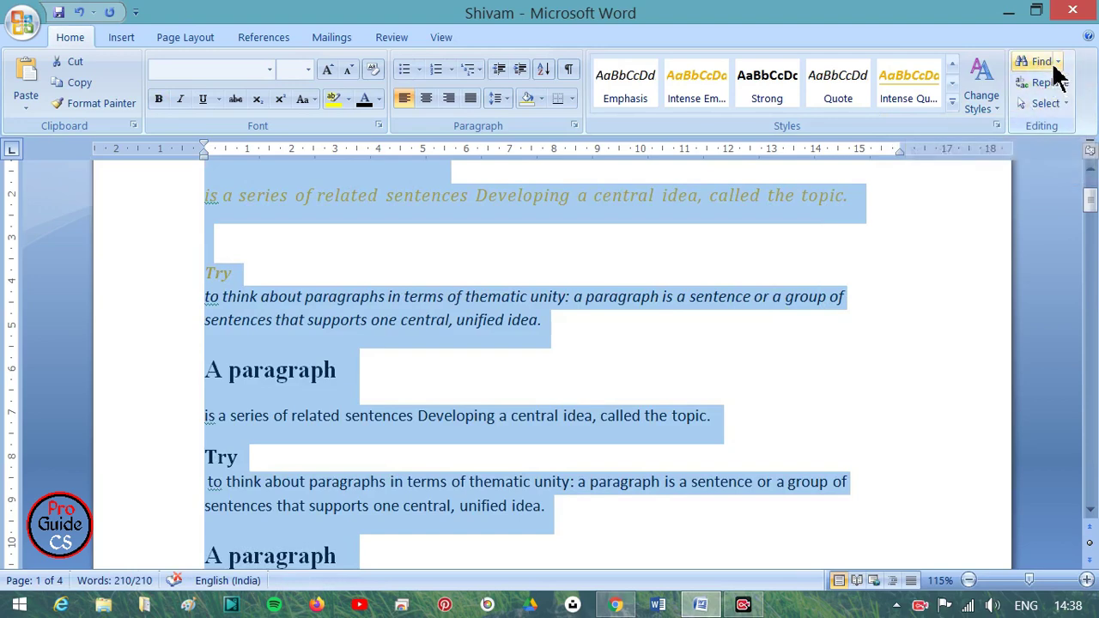
pyautogui.click(760, 237)
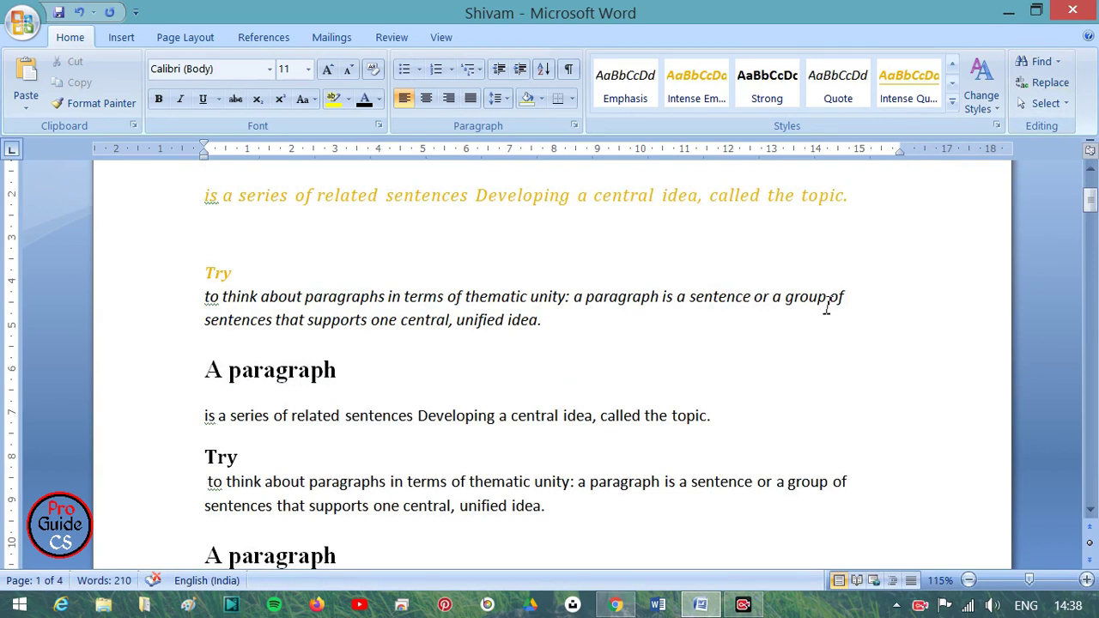
pyautogui.moveTo(823, 299)
pyautogui.mouseDown()
pyautogui.moveTo(777, 300)
pyautogui.moveTo(797, 307)
pyautogui.mouseUp()
# Replace a single occurrence of 'group' with 'Developing'
pyautogui.click(1044, 82)
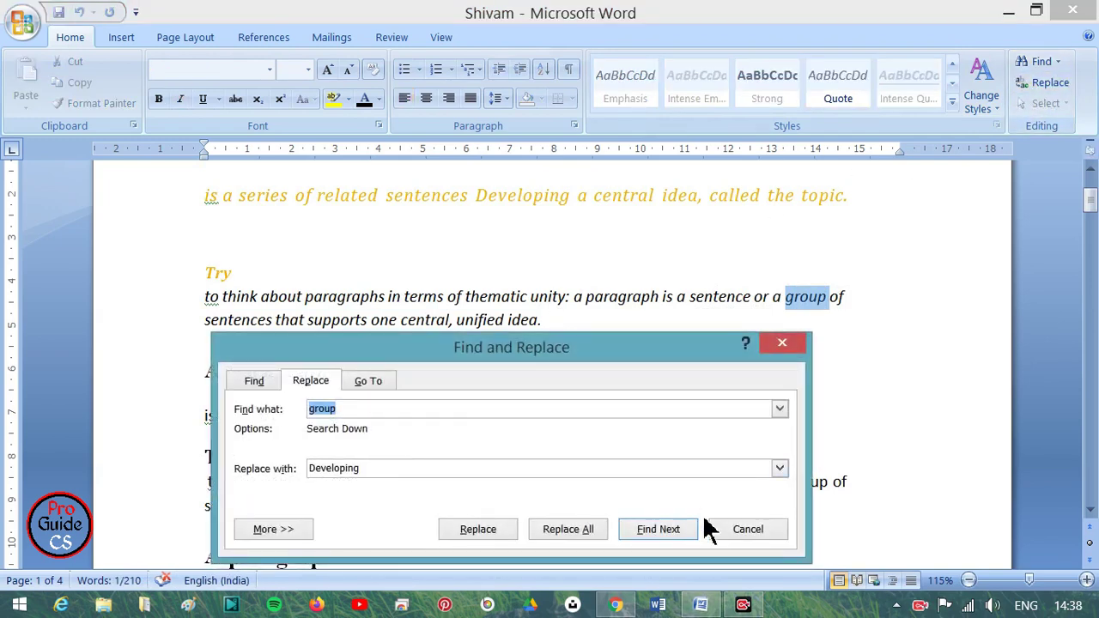
pyautogui.click(484, 537)
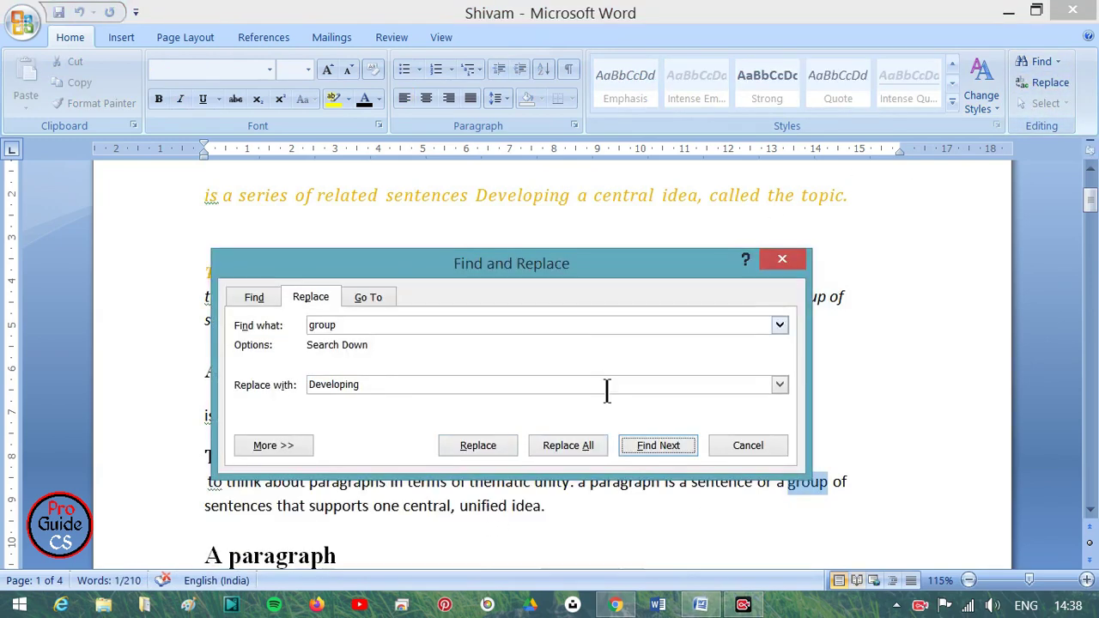
pyautogui.click(501, 447)
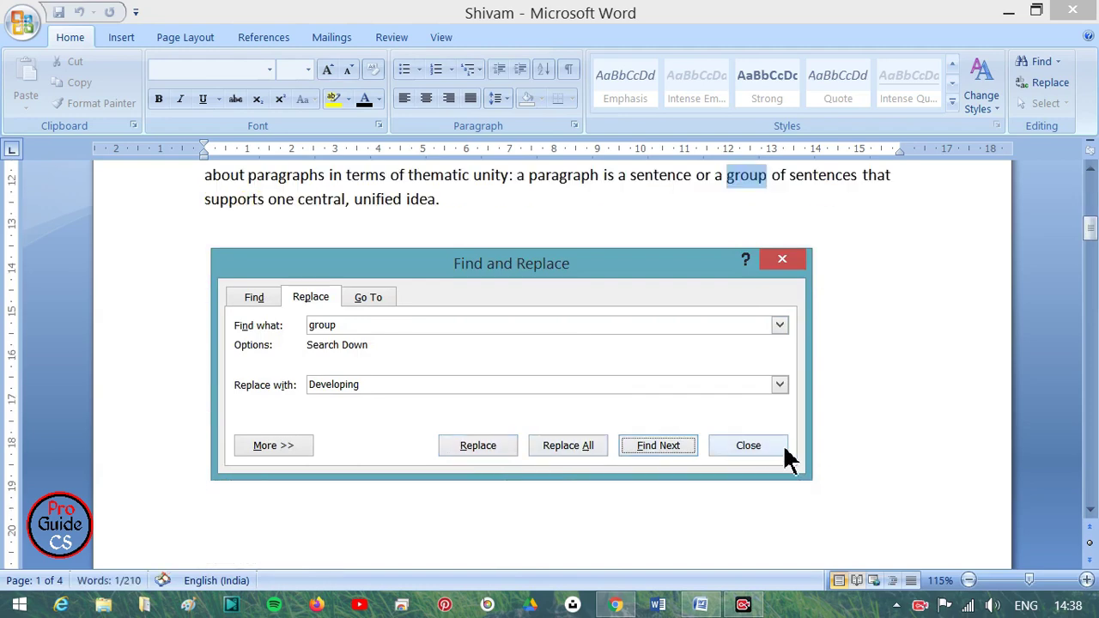
pyautogui.click(748, 446)
pyautogui.scroll(6, 833, 290)
pyautogui.scroll(2, 830, 296)
pyautogui.scroll(-4, 811, 326)
pyautogui.scroll(-2, 786, 330)
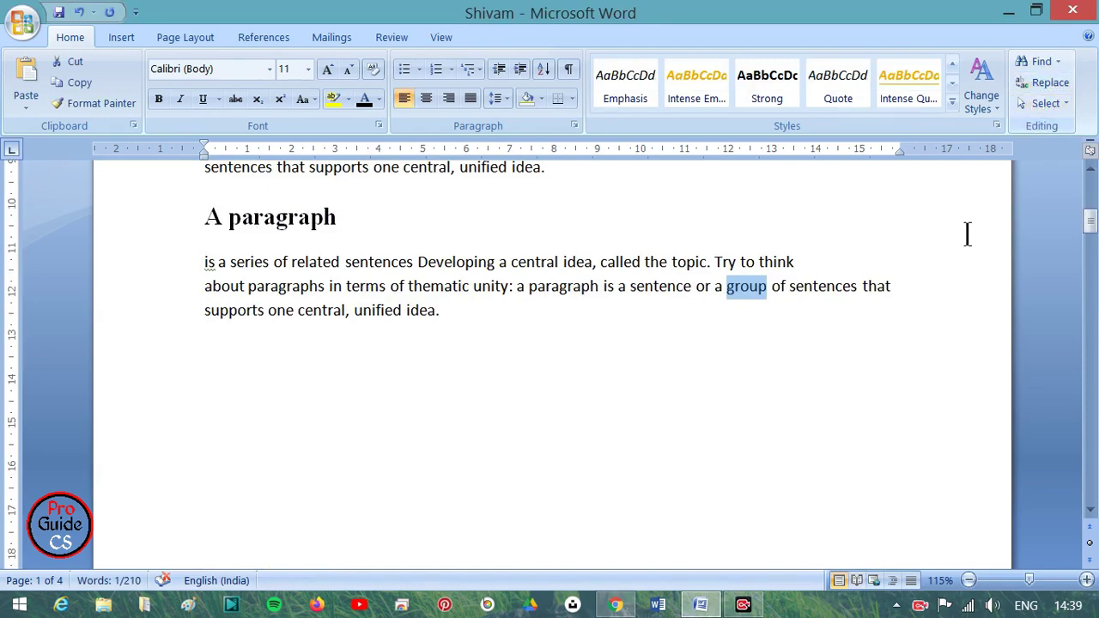
# Replace all 15 occurrences of 'paragraph' with 'New'
pyautogui.hotkey('ctrl', 'z')
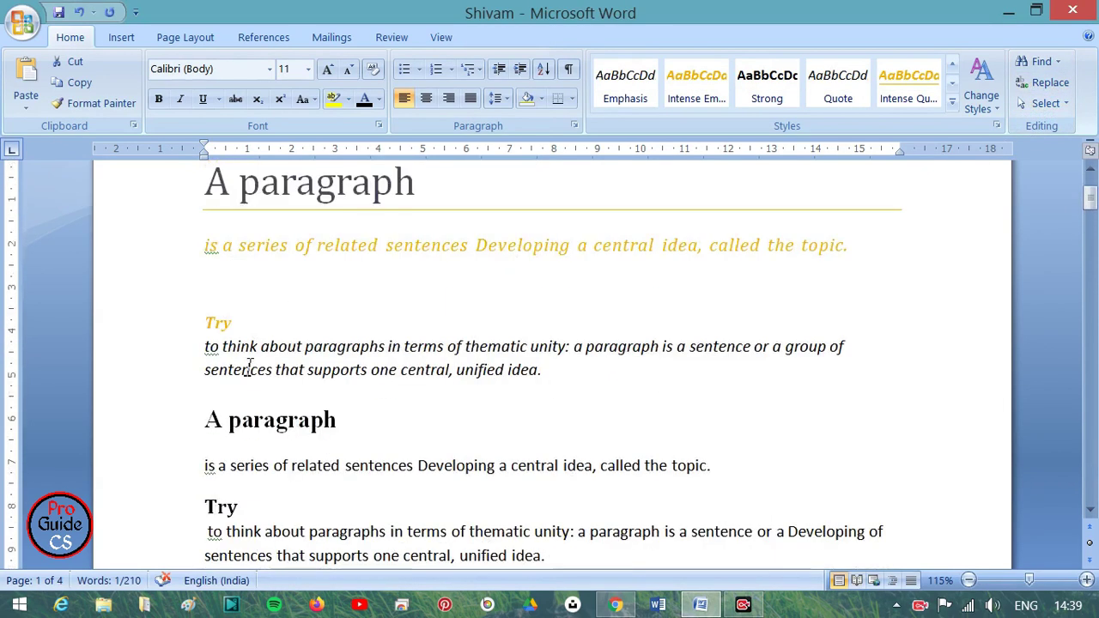
pyautogui.scroll(2, 366, 323)
pyautogui.moveTo(426, 305); pyautogui.dragTo(239, 300)
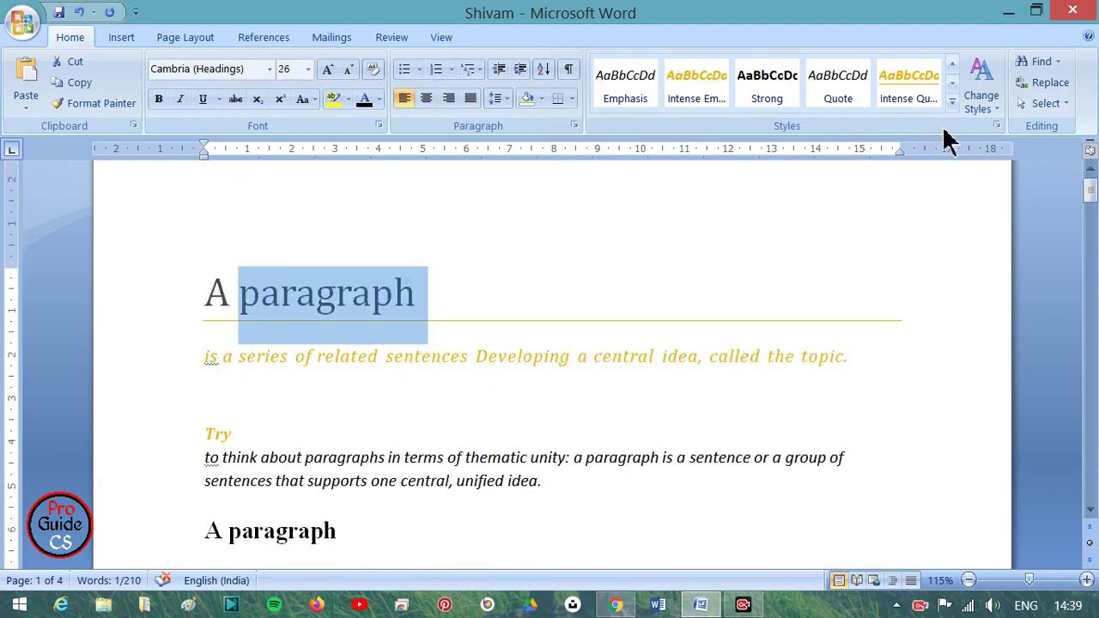
pyautogui.click(1068, 84)
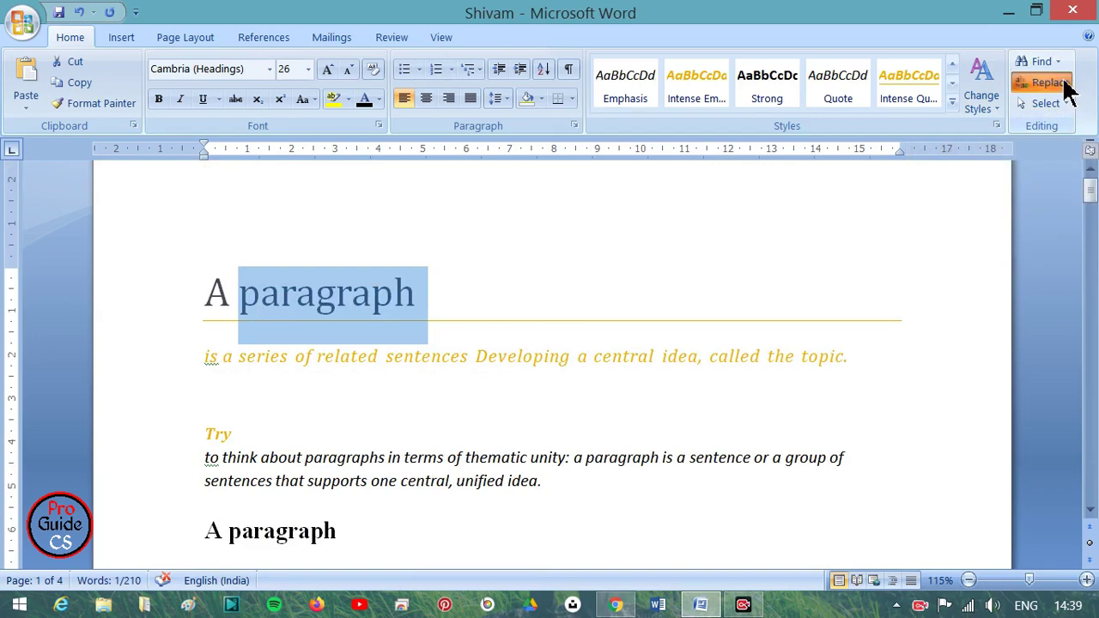
pyautogui.moveTo(367, 180); pyautogui.dragTo(308, 196)
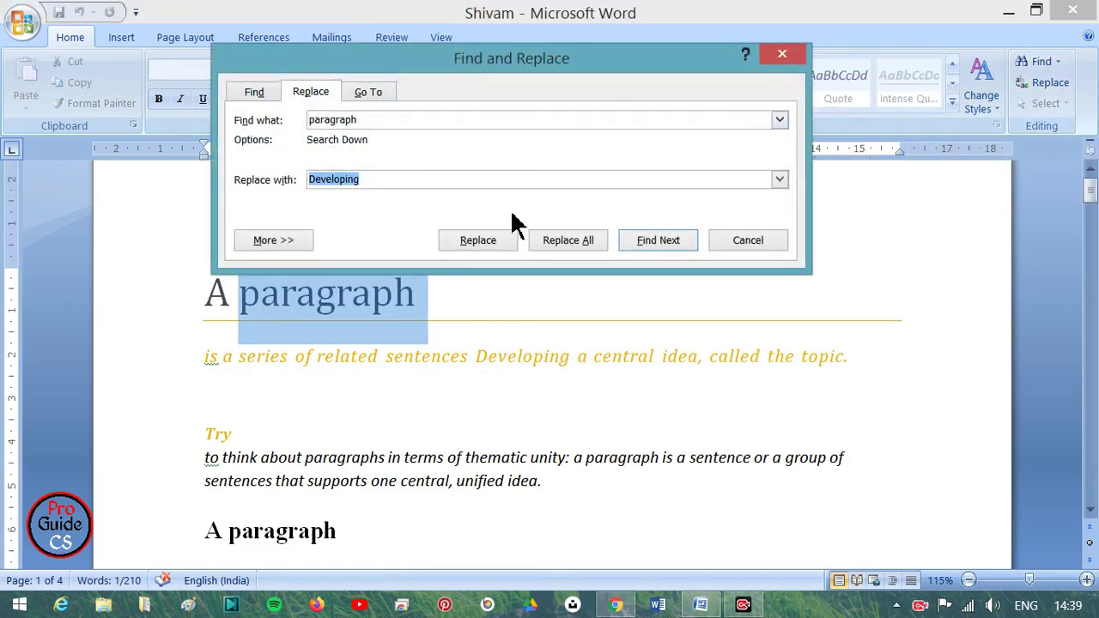
pyautogui.write('New')
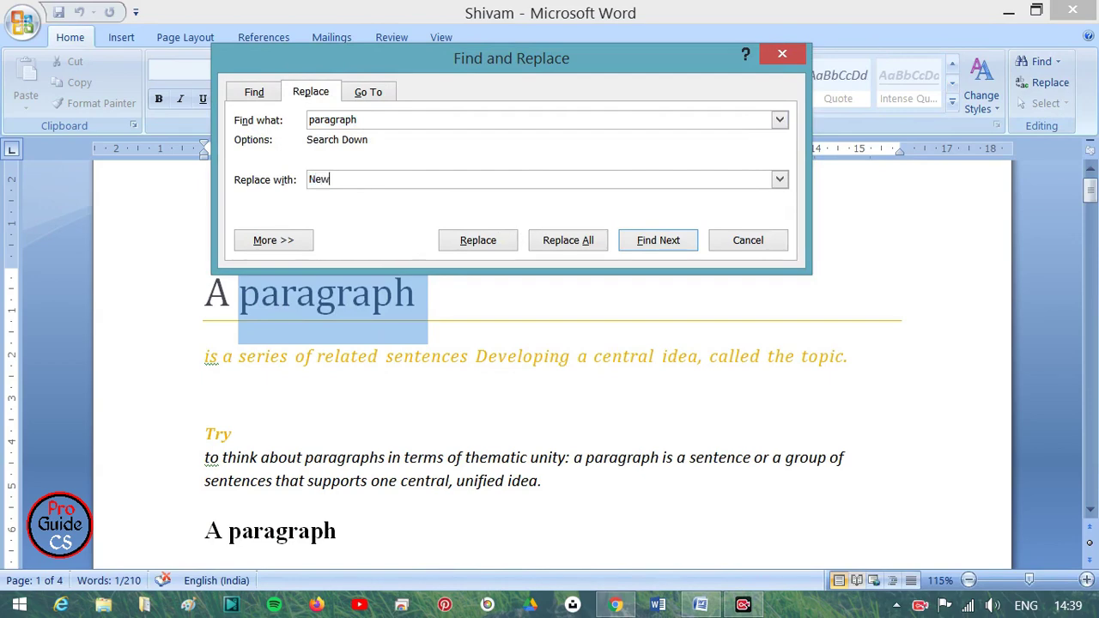
pyautogui.click(592, 244)
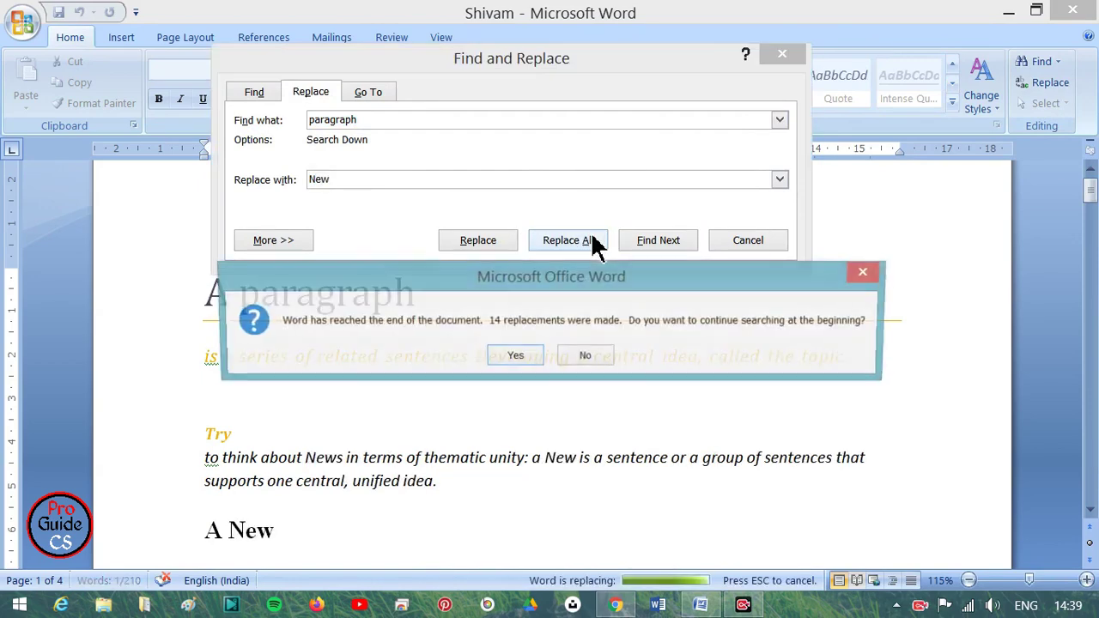
pyautogui.click(516, 356)
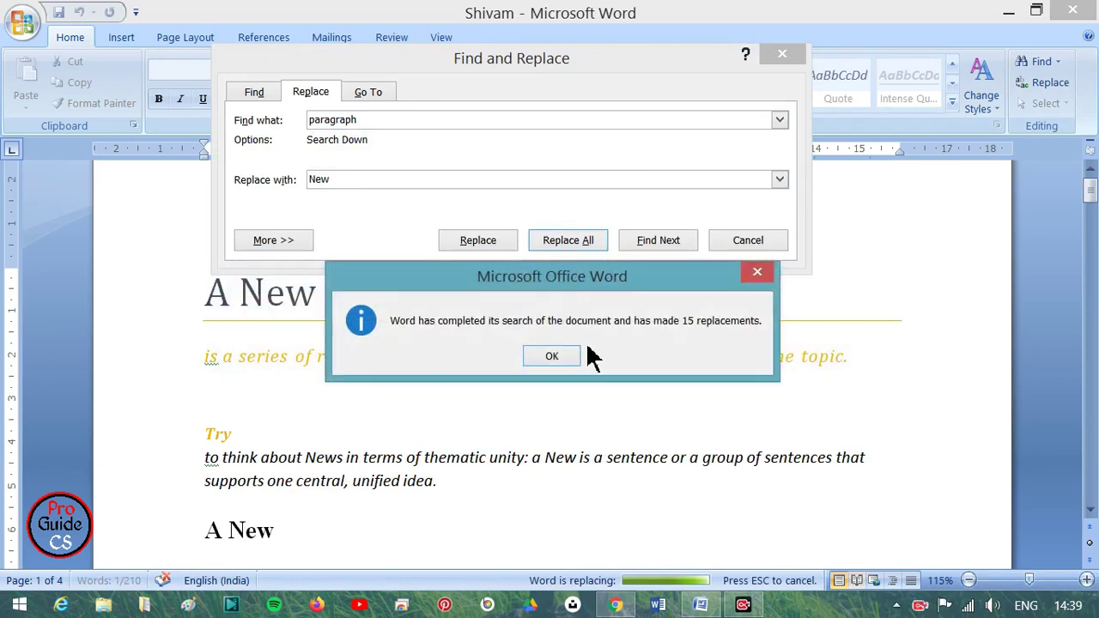
pyautogui.click(570, 355)
pyautogui.click(801, 63)
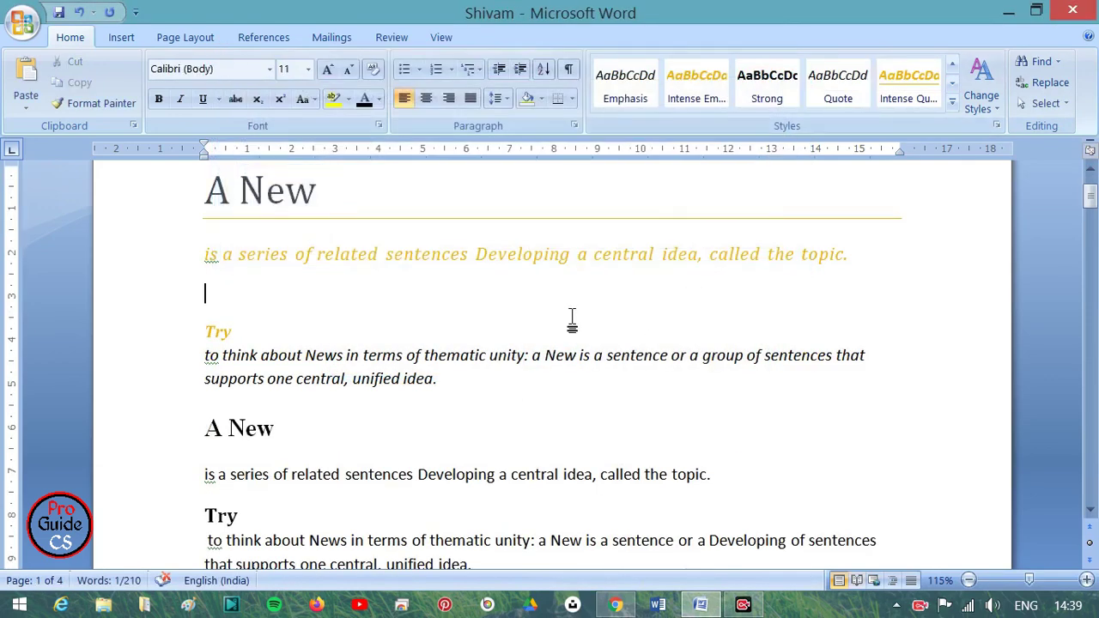
pyautogui.click(254, 197)
pyautogui.scroll(-5, 225, 373)
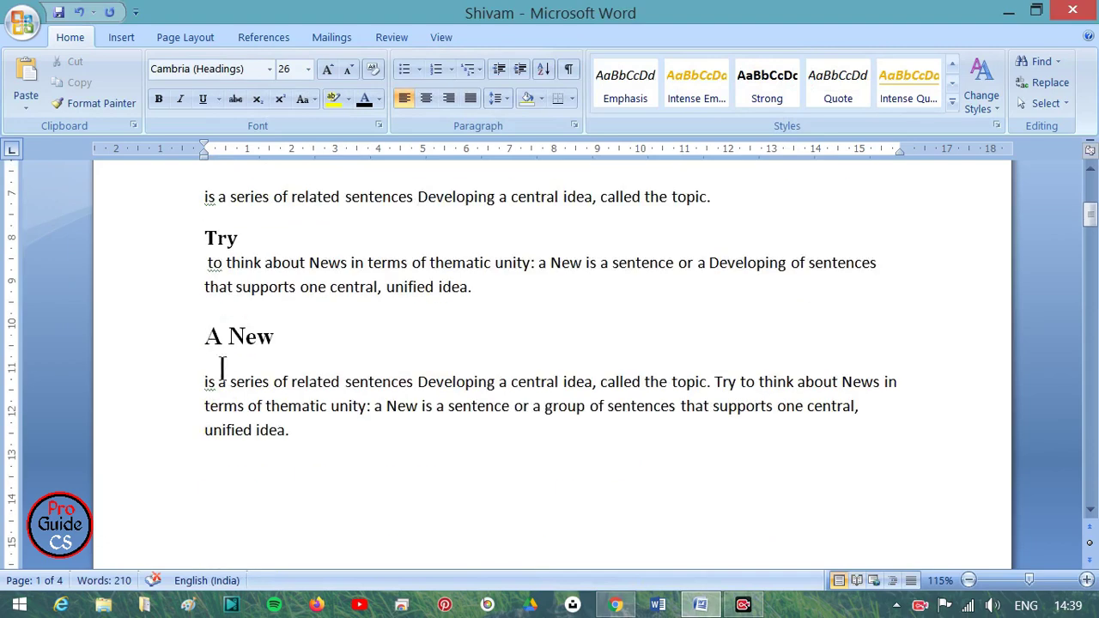
pyautogui.scroll(-4, 630, 326)
pyautogui.scroll(-4, 486, 484)
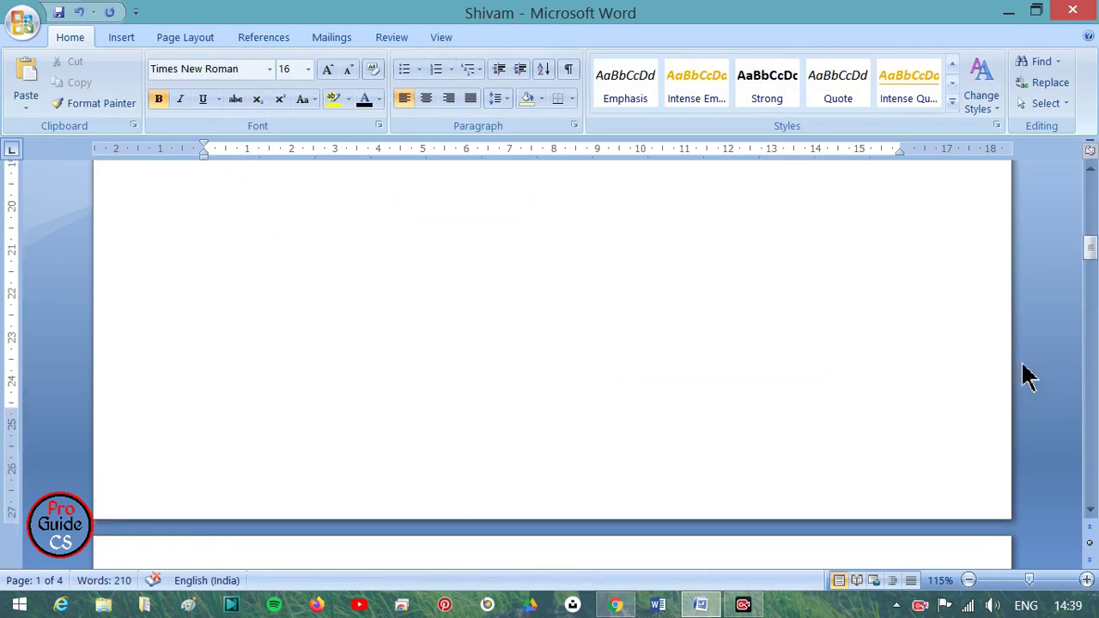
pyautogui.scroll(-4, 1028, 372)
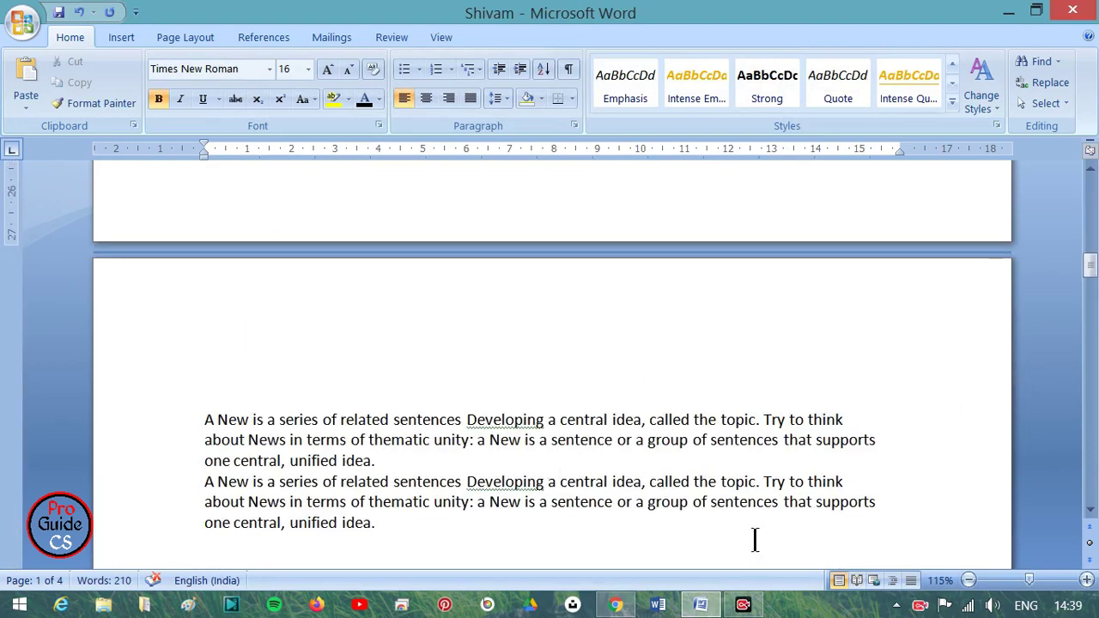
pyautogui.click(121, 39)
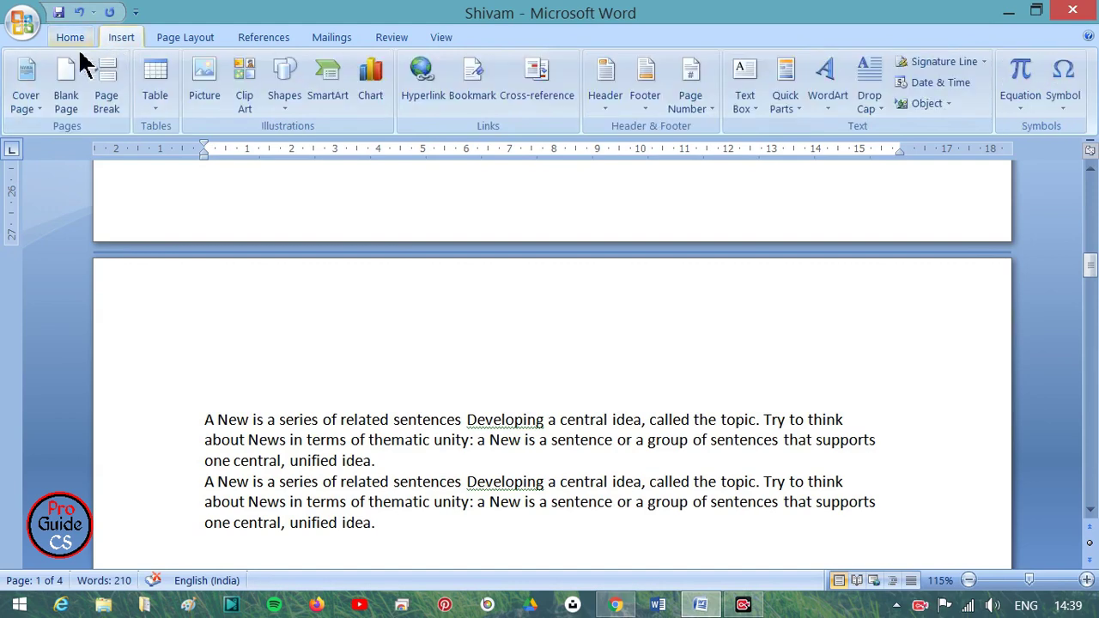
pyautogui.click(72, 39)
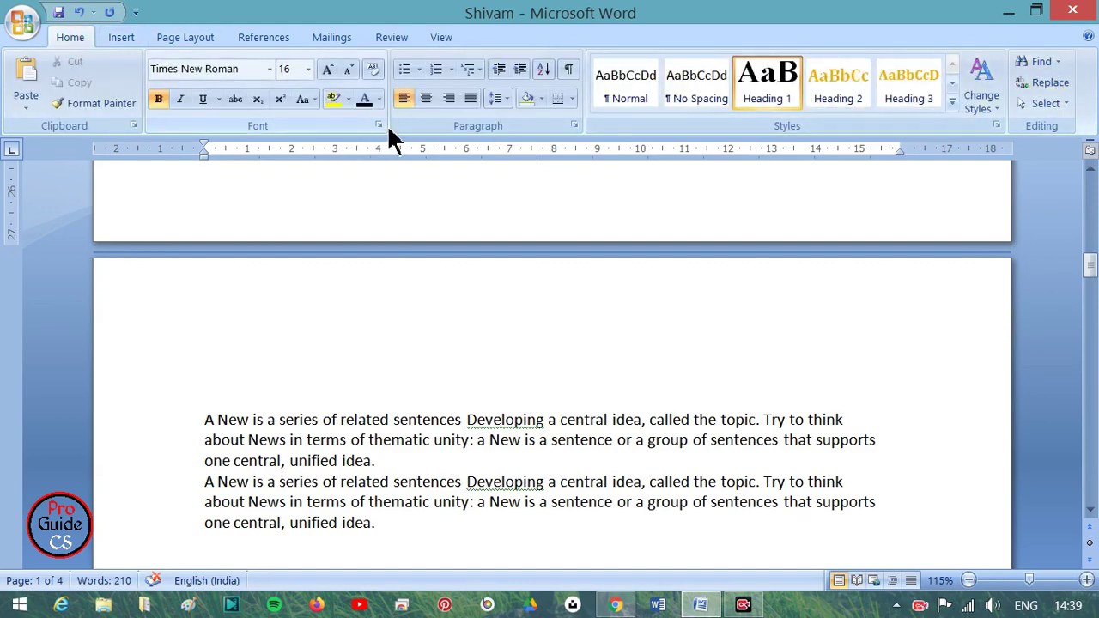
pyautogui.click(859, 98)
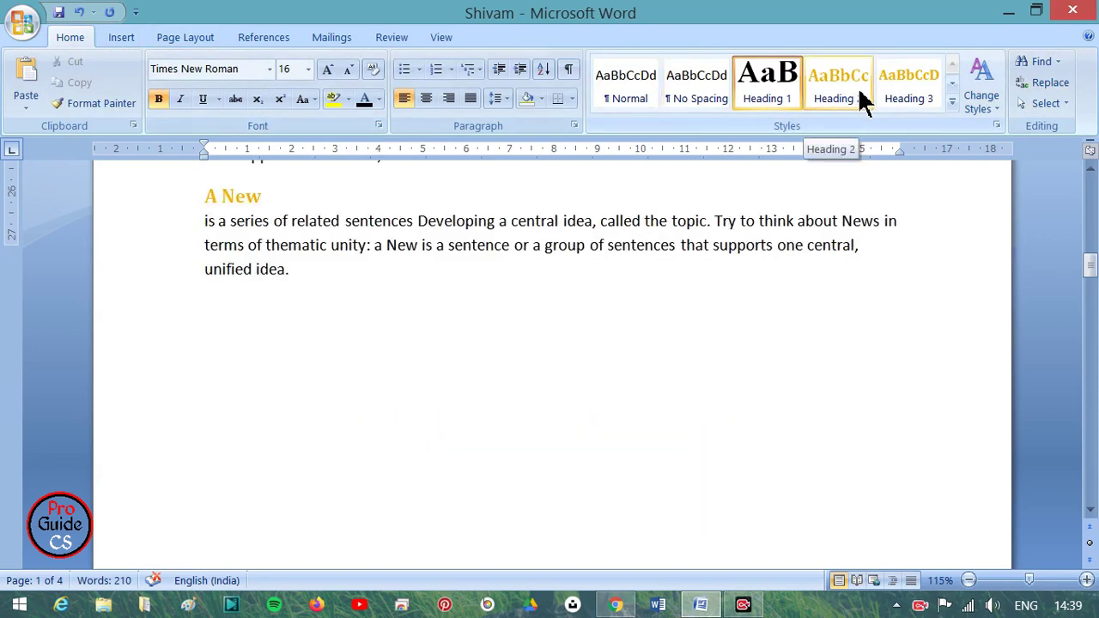
pyautogui.scroll(-6, 577, 201)
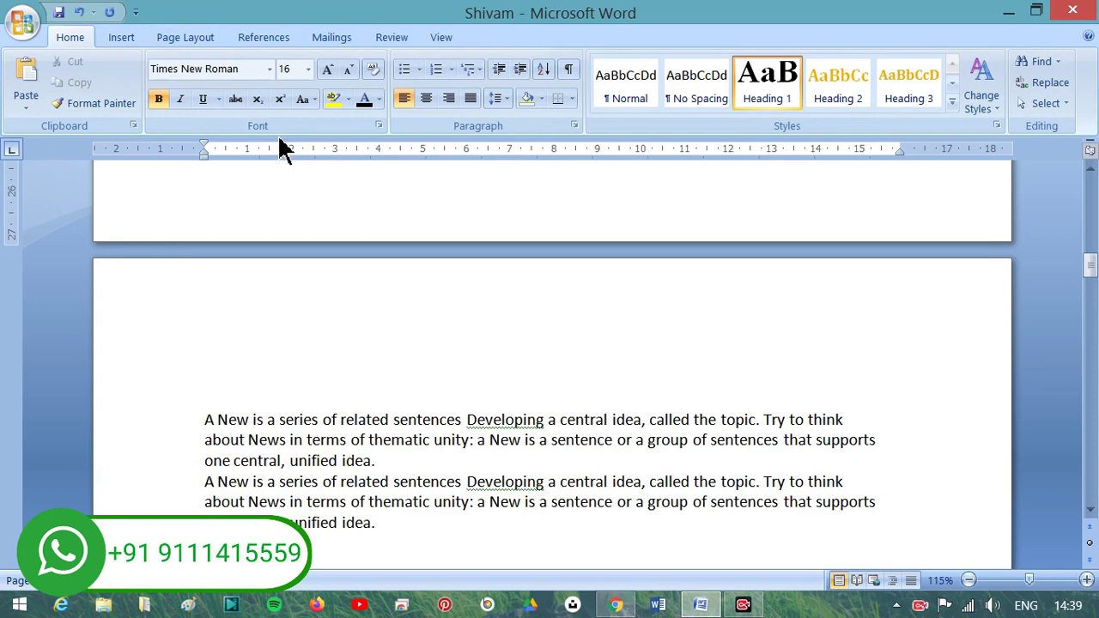
pyautogui.click(101, 39)
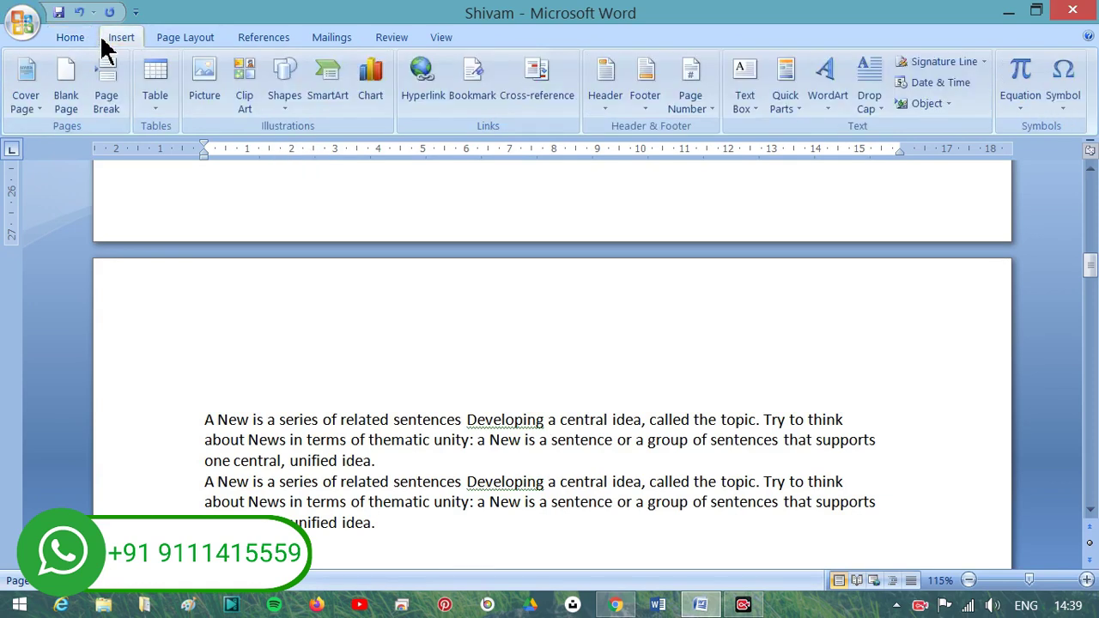